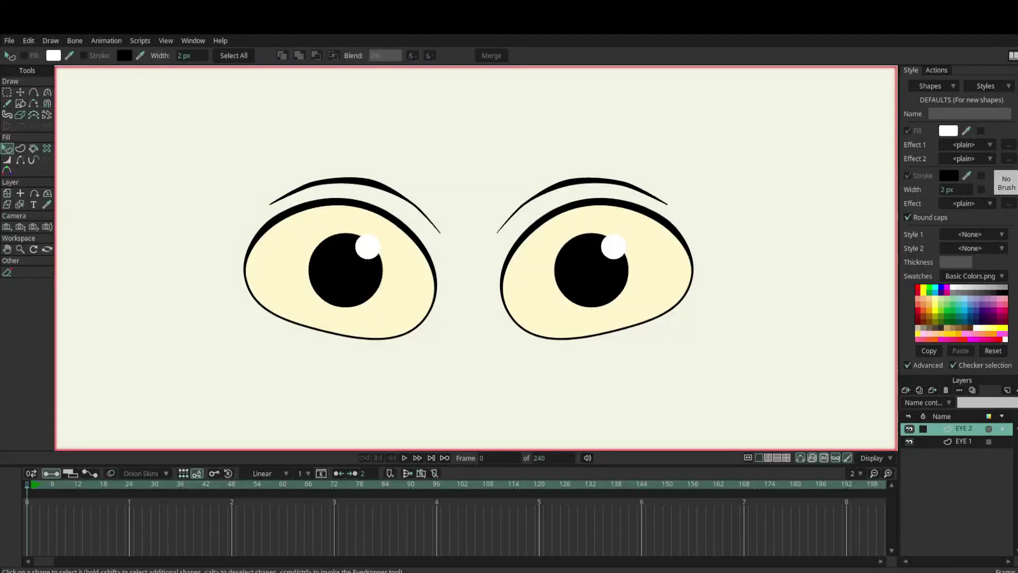
Examine the separate shapes that make up the EYE 1 layer: the highlight, pupil, eyeball and eyebrow
{"action": "left_click_drag", "start_coordinate": [678, 166], "coordinate": [672, 197]}
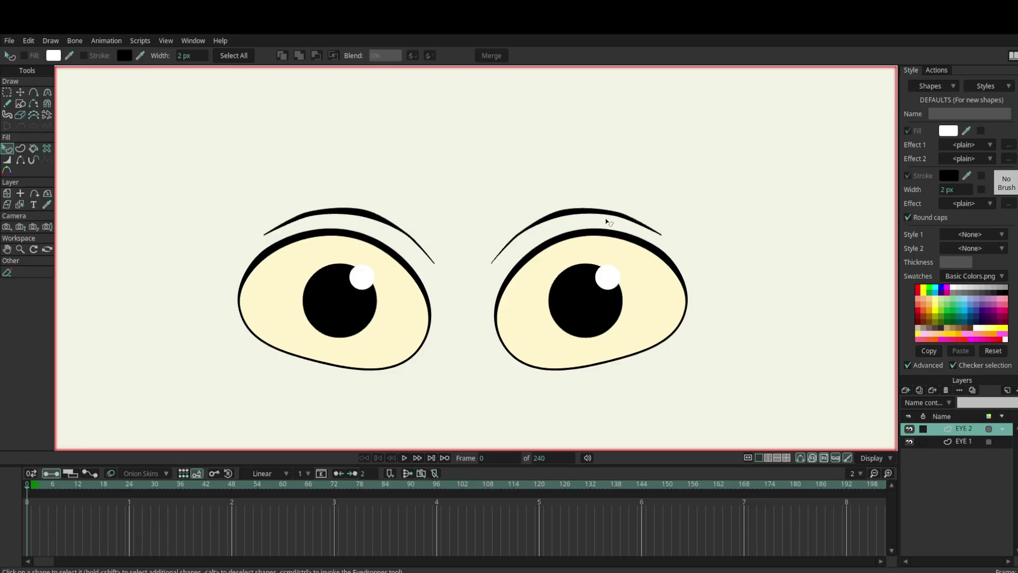
{"action": "left_click_drag", "start_coordinate": [572, 283], "coordinate": [591, 270]}
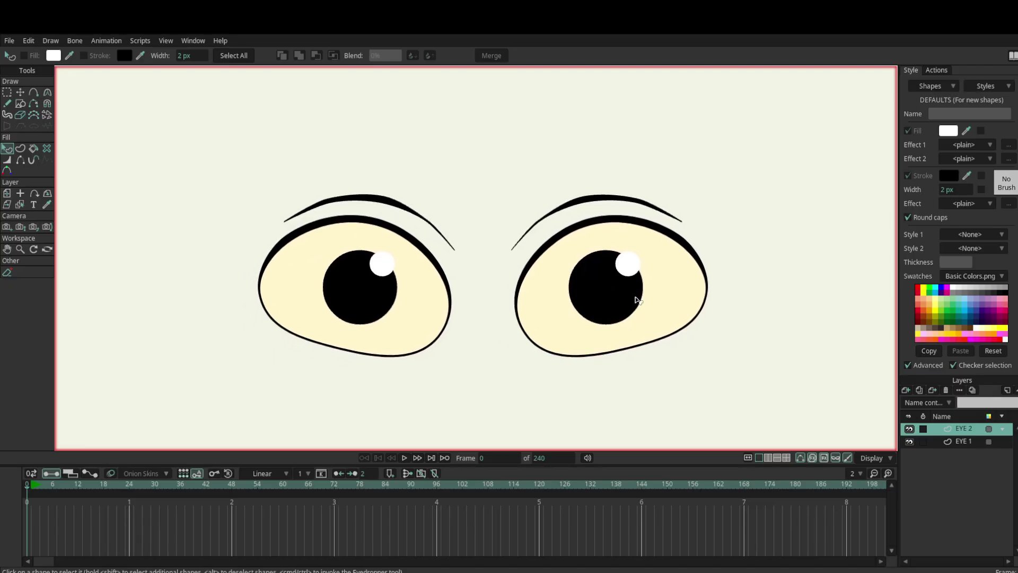
{"action": "left_click", "coordinate": [968, 444]}
{"action": "left_click", "coordinate": [969, 430]}
{"action": "left_click", "coordinate": [969, 443]}
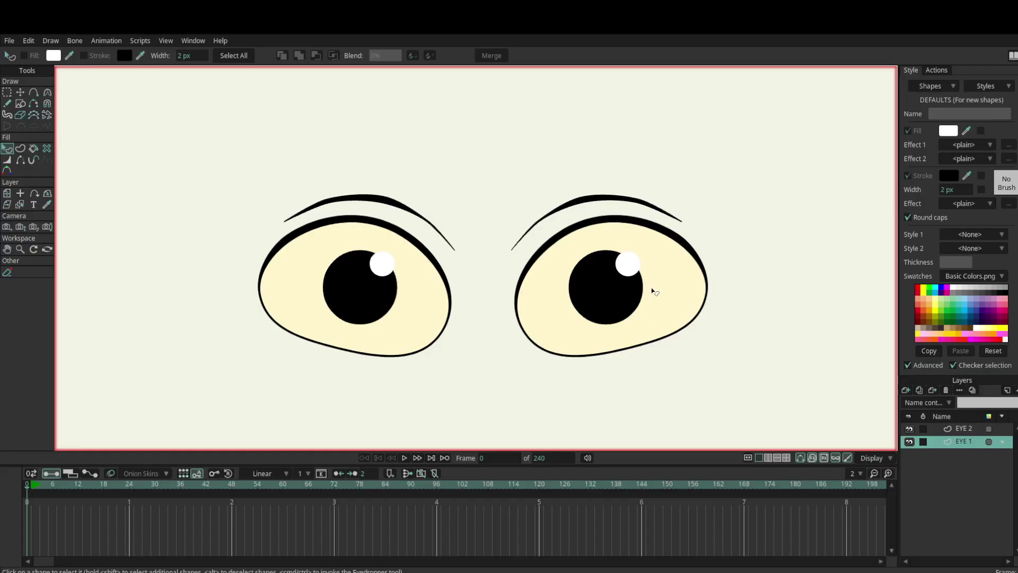
{"action": "key", "text": "w"}
{"action": "scroll", "coordinate": [653, 294], "scroll_direction": "up", "scroll_amount": 3}
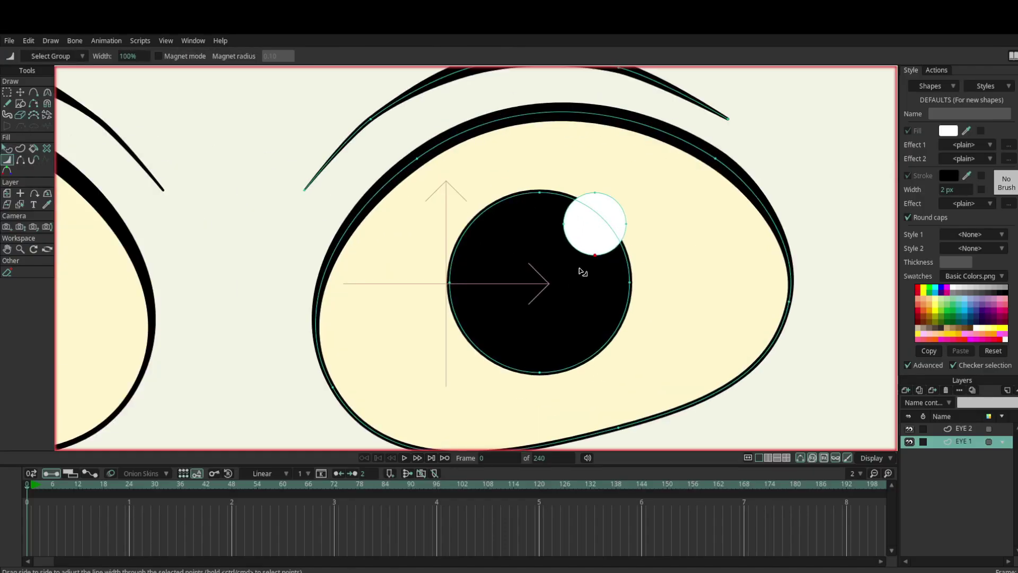
{"action": "key", "text": "q"}
{"action": "left_click", "coordinate": [599, 221]}
{"action": "left_click", "coordinate": [599, 302]}
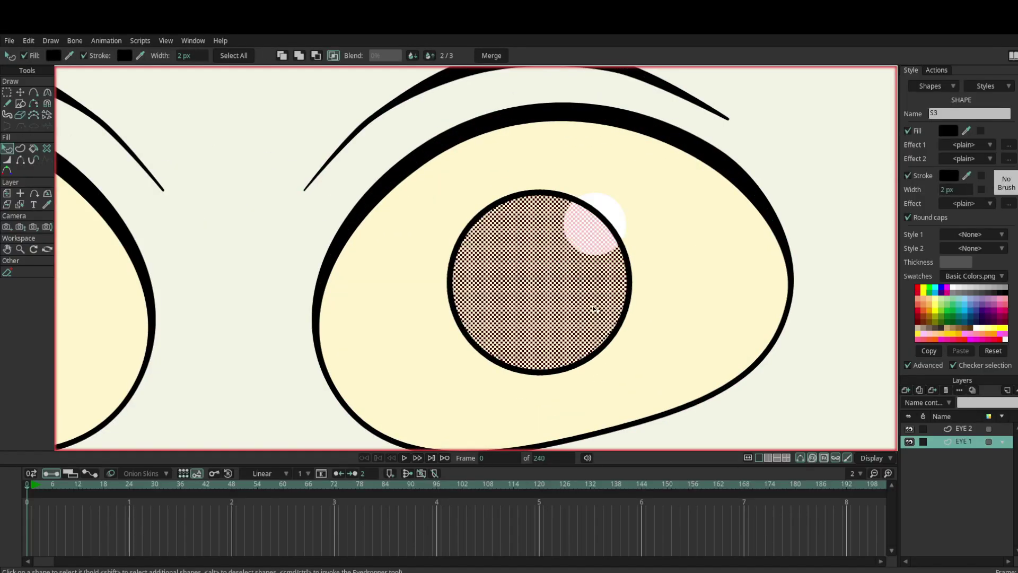
{"action": "scroll", "coordinate": [602, 308], "scroll_direction": "down", "scroll_amount": 3}
{"action": "left_click", "coordinate": [631, 302]}
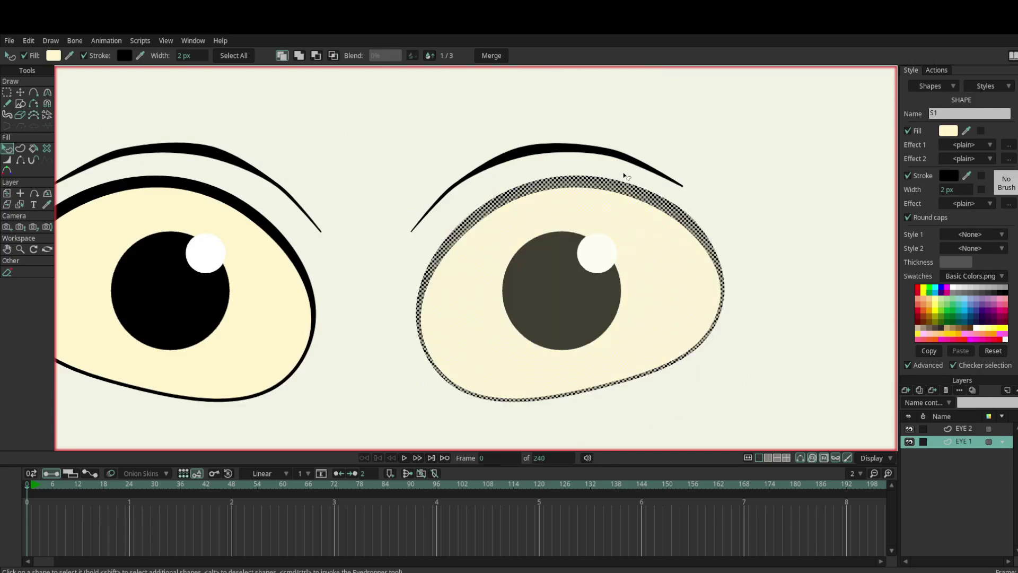
{"action": "left_click", "coordinate": [628, 163]}
{"action": "scroll", "coordinate": [700, 239], "scroll_direction": "down", "scroll_amount": 5}
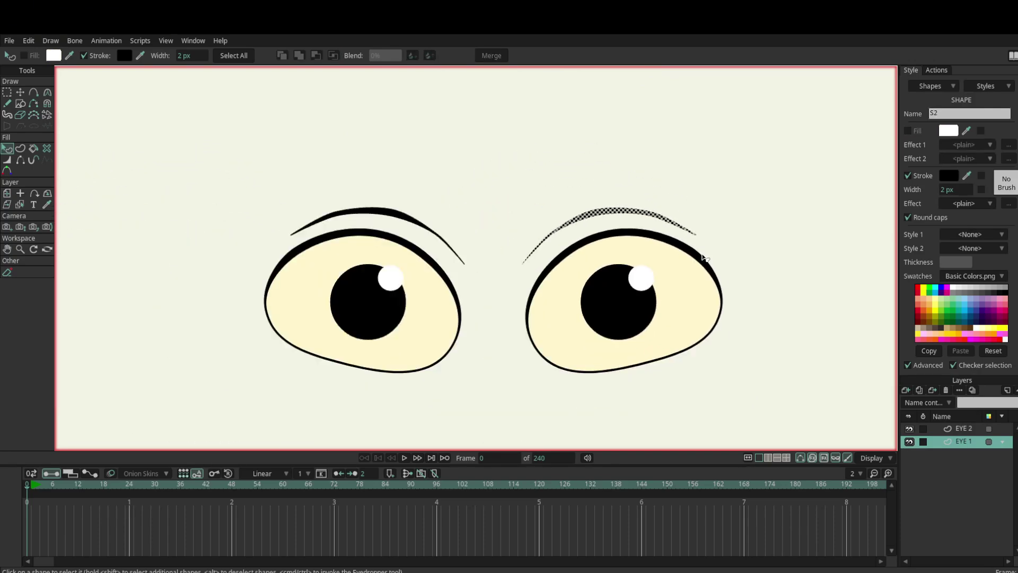
{"action": "left_click", "coordinate": [718, 242]}
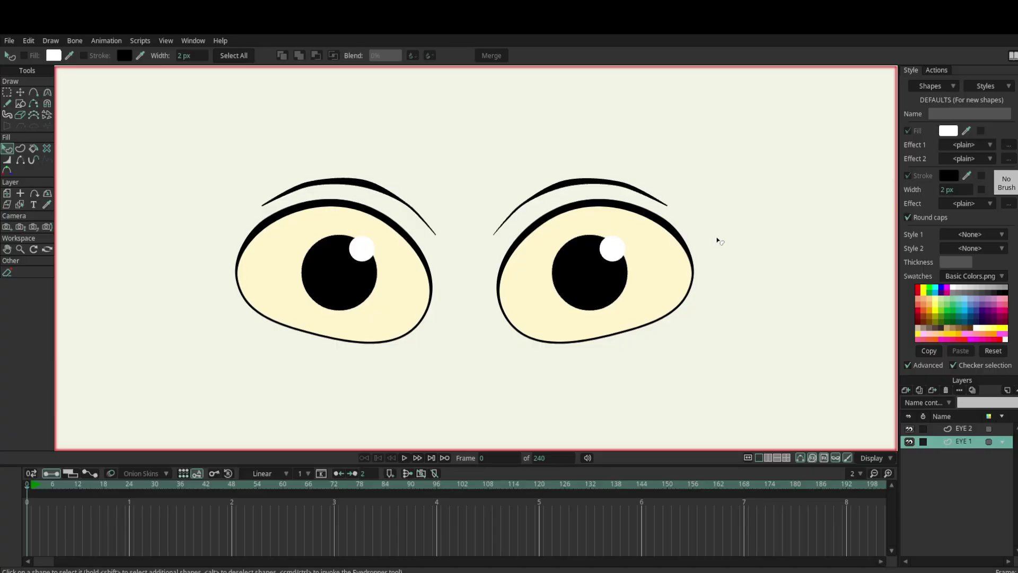
Try moving the highlight and the pupil on the EYE 1 layer, undoing each move
{"action": "scroll", "coordinate": [657, 246], "scroll_direction": "up", "scroll_amount": 2}
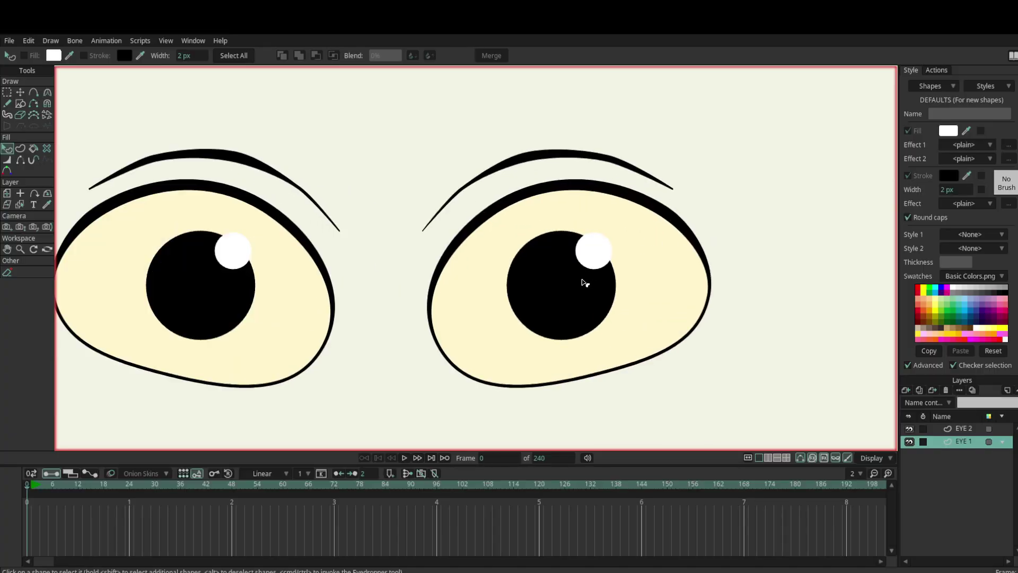
{"action": "left_click", "coordinate": [605, 257]}
{"action": "left_click", "coordinate": [605, 248]}
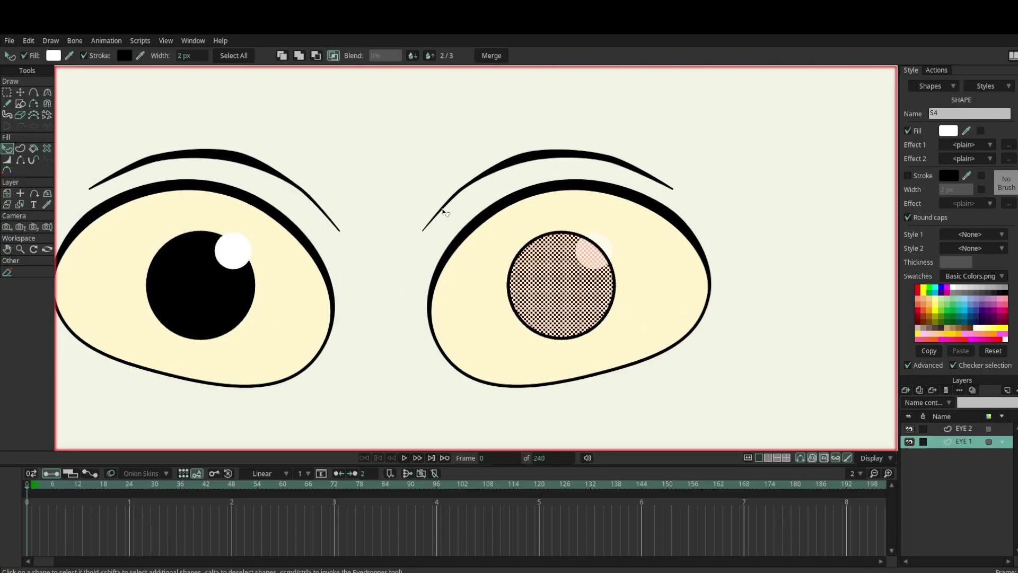
{"action": "left_click", "coordinate": [20, 92]}
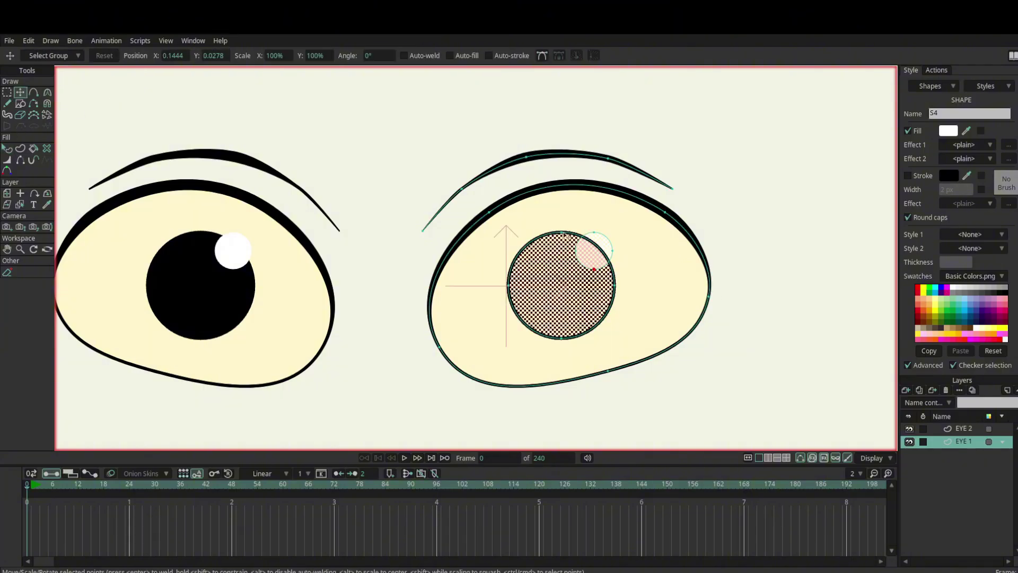
{"action": "left_click_drag", "start_coordinate": [590, 292], "coordinate": [618, 238]}
{"action": "key", "text": "ctrl+z"}
{"action": "left_click", "coordinate": [600, 294]}
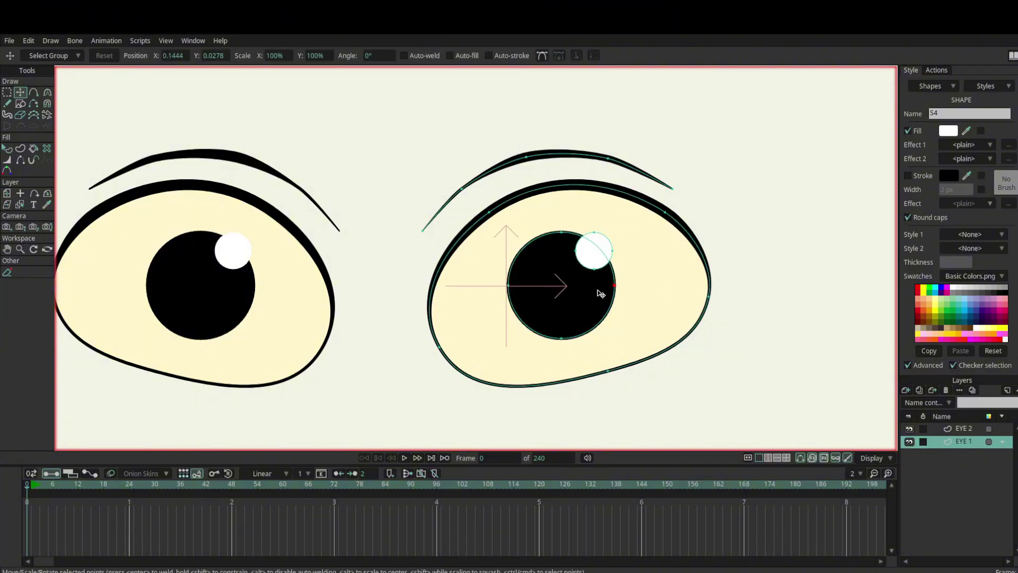
{"action": "left_click_drag", "start_coordinate": [600, 287], "coordinate": [615, 310]}
{"action": "key", "text": "ctrl+z"}
{"action": "key", "text": "ctrl+z"}
{"action": "left_click", "coordinate": [770, 266]}
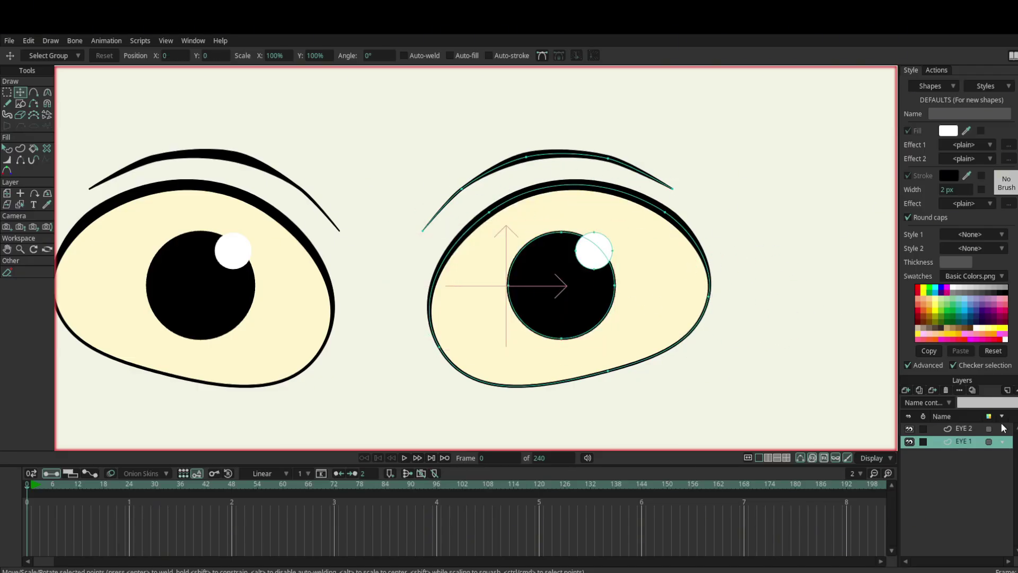
Group the EYE 1 and EYE 2 layers into a bone layer named EYES
{"action": "scroll", "coordinate": [569, 276], "scroll_direction": "down", "scroll_amount": 3}
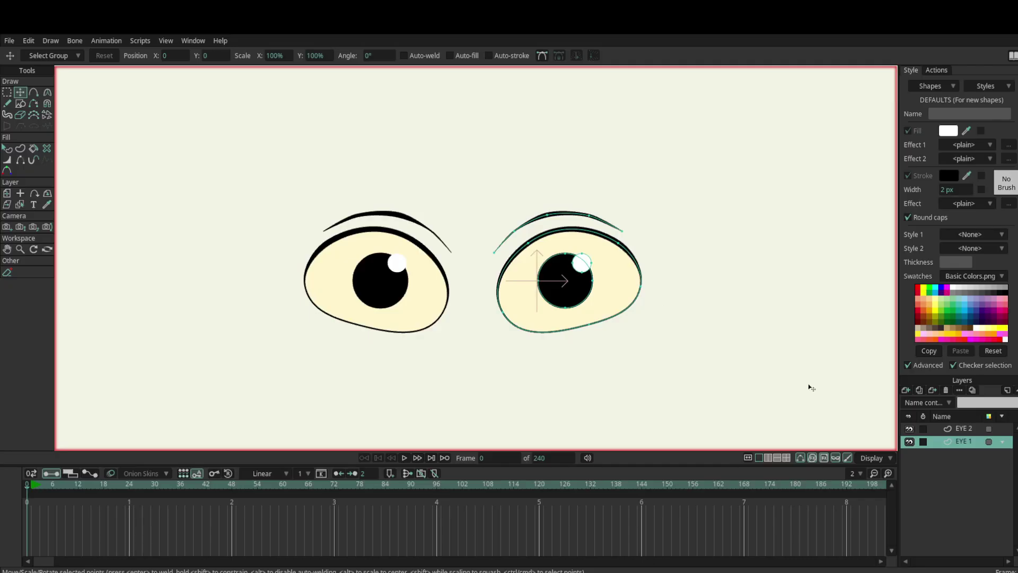
{"action": "left_click_drag", "start_coordinate": [442, 191], "coordinate": [488, 217]}
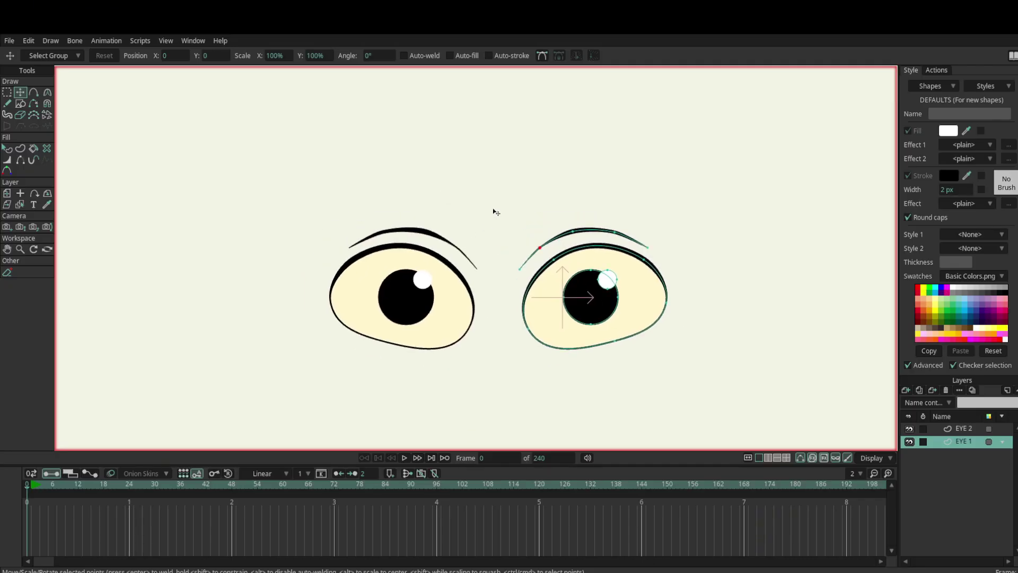
{"action": "left_click", "coordinate": [964, 429]}
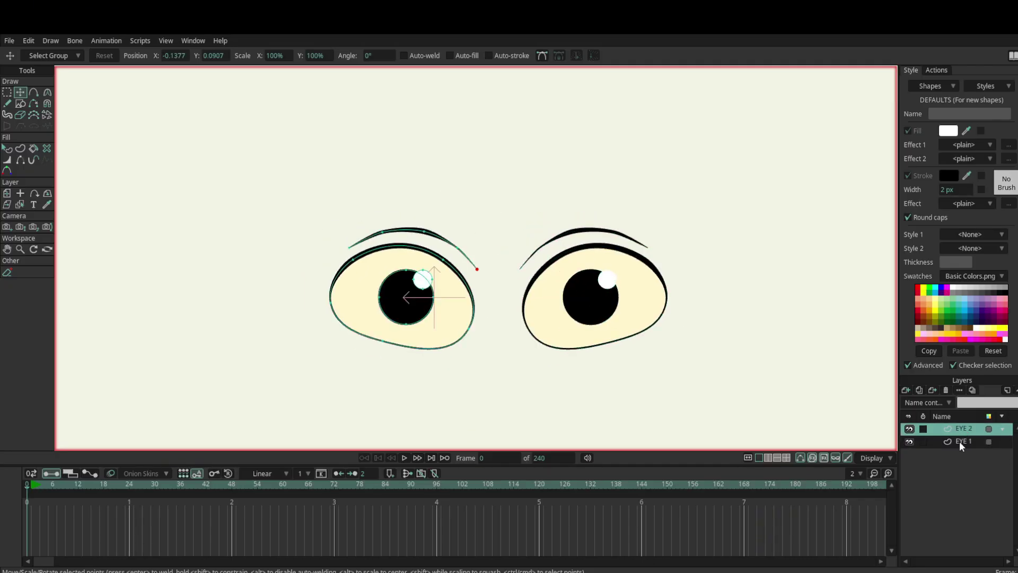
{"action": "left_click", "coordinate": [960, 441], "text": "ctrl"}
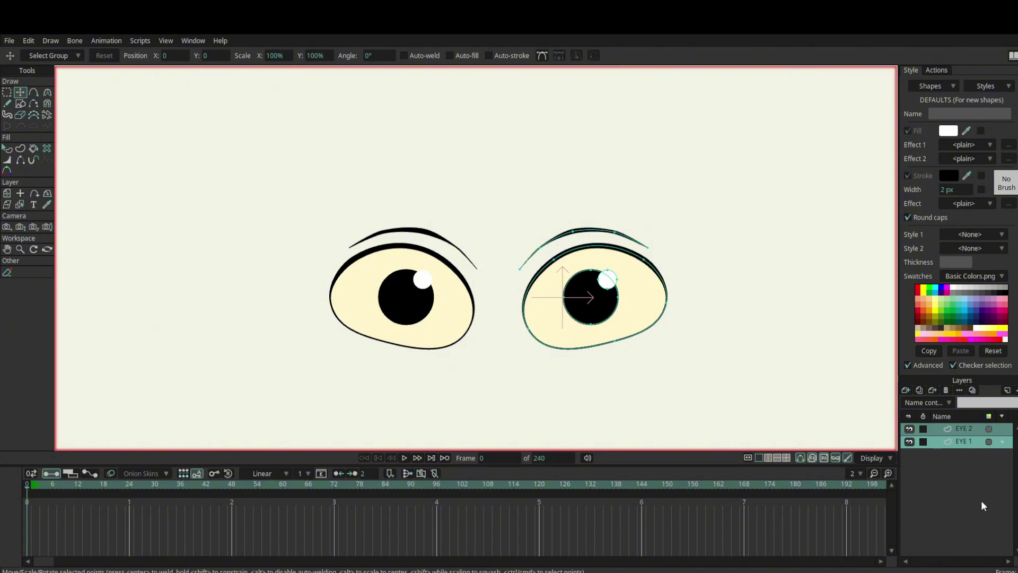
{"action": "key", "text": "ctrl+g"}
{"action": "double_click", "coordinate": [965, 429]}
{"action": "type", "text": "E"}
{"action": "key", "text": "Return"}
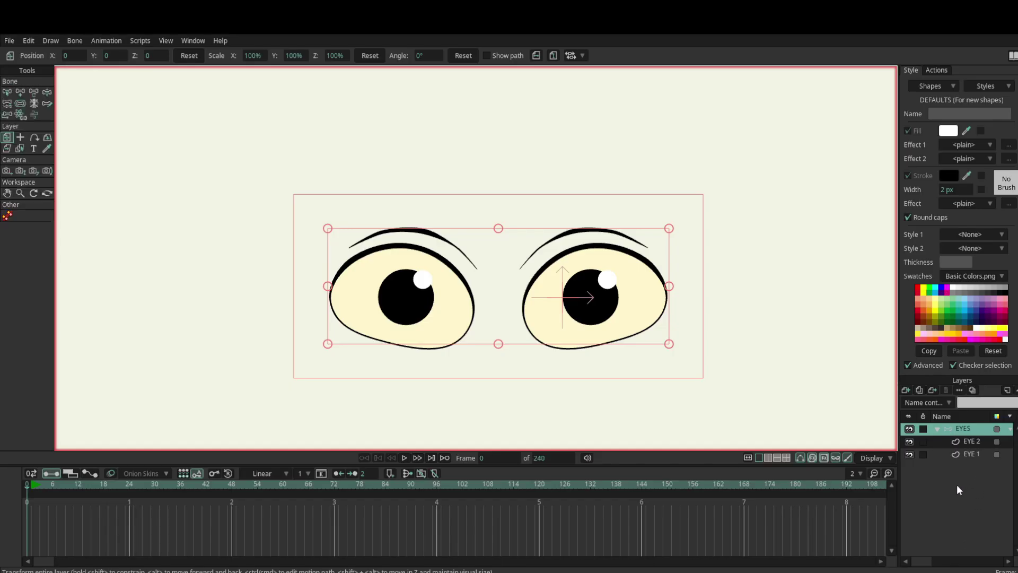
Add a short vertical bone above the EYE 1 eye and name it EYES LEFT/RIGHT
{"action": "left_click_drag", "start_coordinate": [558, 282], "coordinate": [565, 311]}
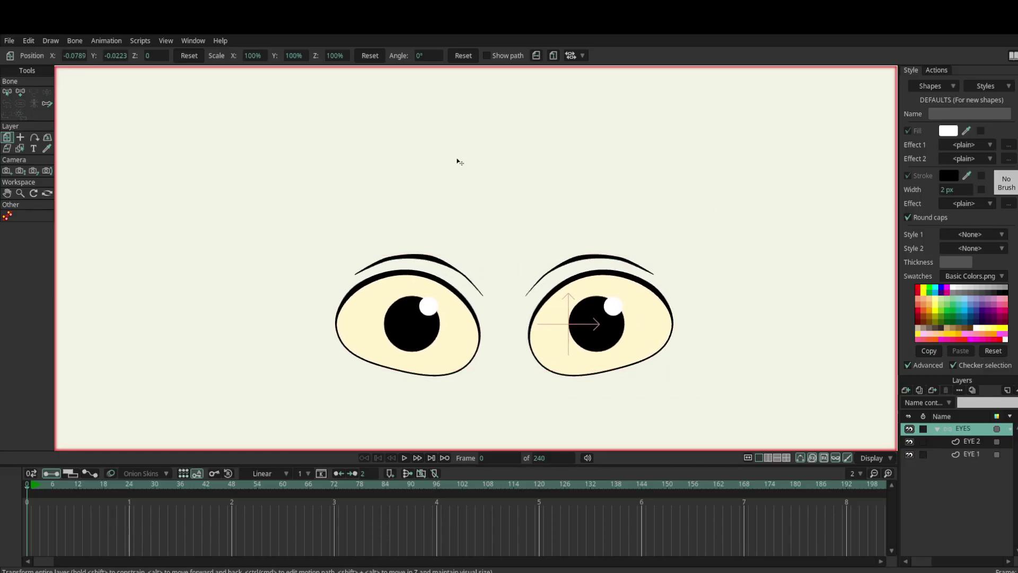
{"action": "left_click", "coordinate": [7, 92]}
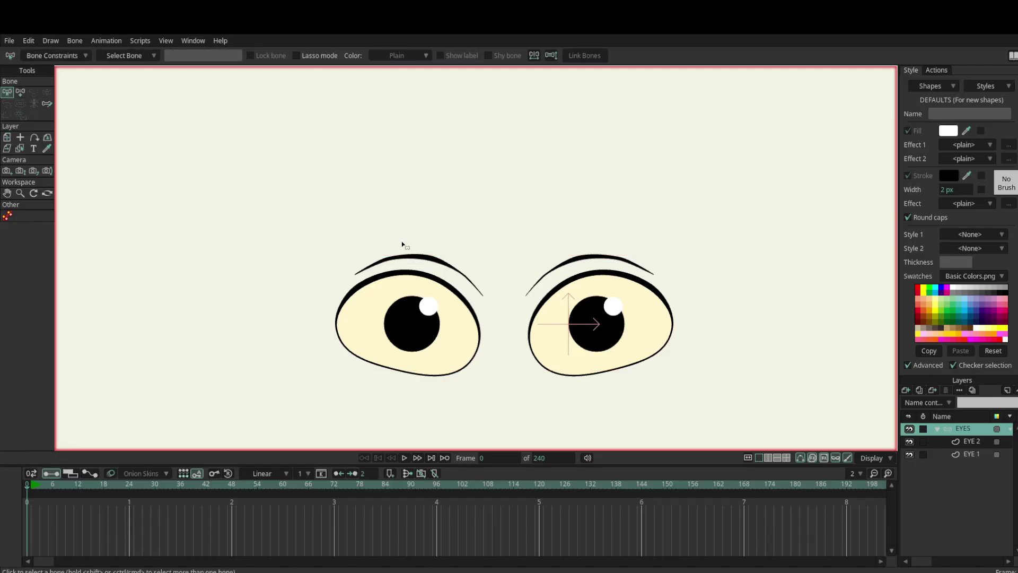
{"action": "left_click_drag", "start_coordinate": [418, 237], "coordinate": [418, 227]}
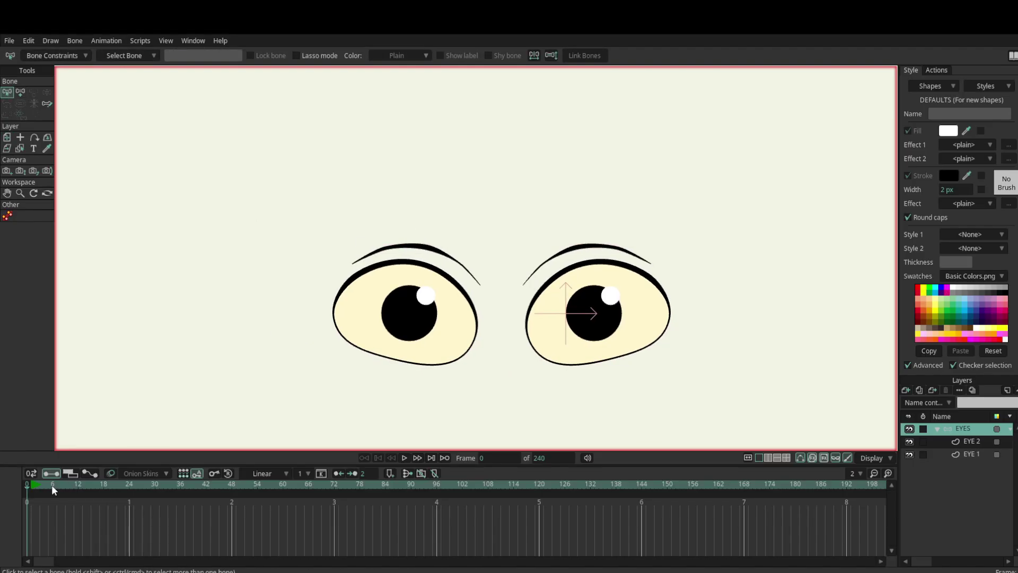
{"action": "left_click", "coordinate": [20, 94]}
{"action": "left_click_drag", "start_coordinate": [537, 200], "coordinate": [515, 264]}
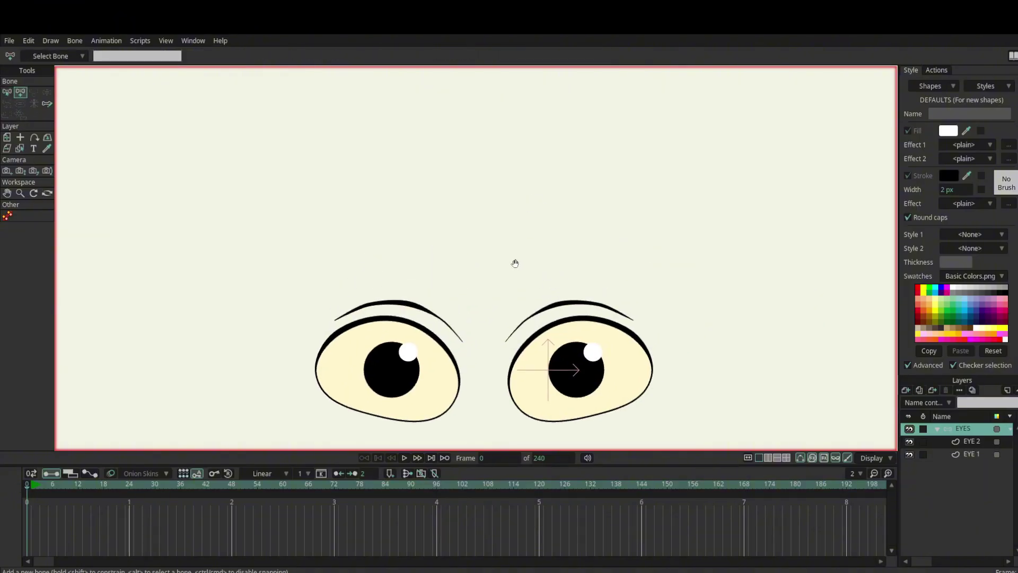
{"action": "left_click_drag", "start_coordinate": [678, 215], "coordinate": [678, 154]}
{"action": "double_click", "coordinate": [97, 56]}
{"action": "type", "text": "EYES L"}
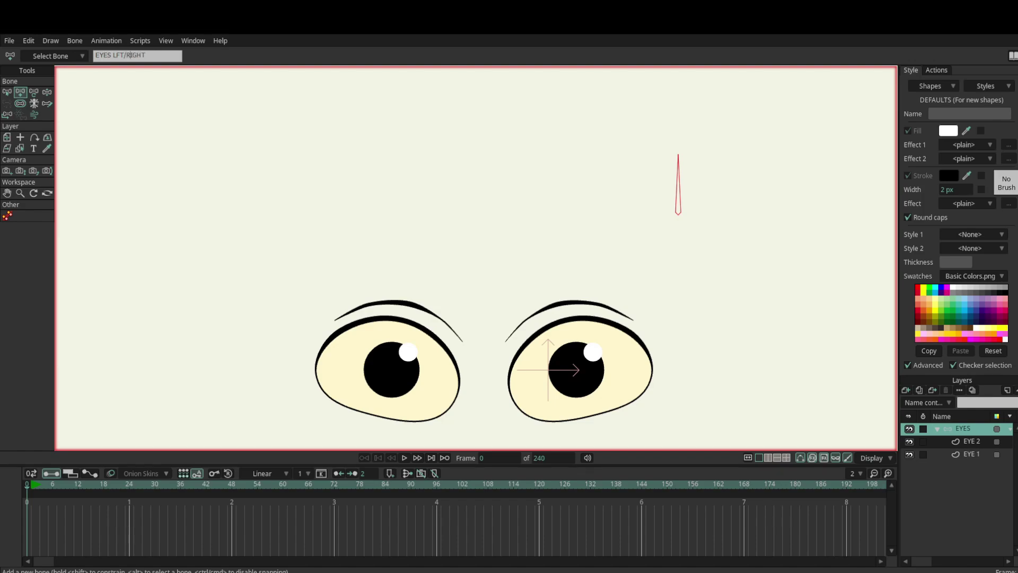
{"action": "type", "text": "E"}
Enable angle constraints on the EYES LEFT/RIGHT bone, limiting its rotation to the half circle above its base
{"action": "left_click", "coordinate": [8, 92]}
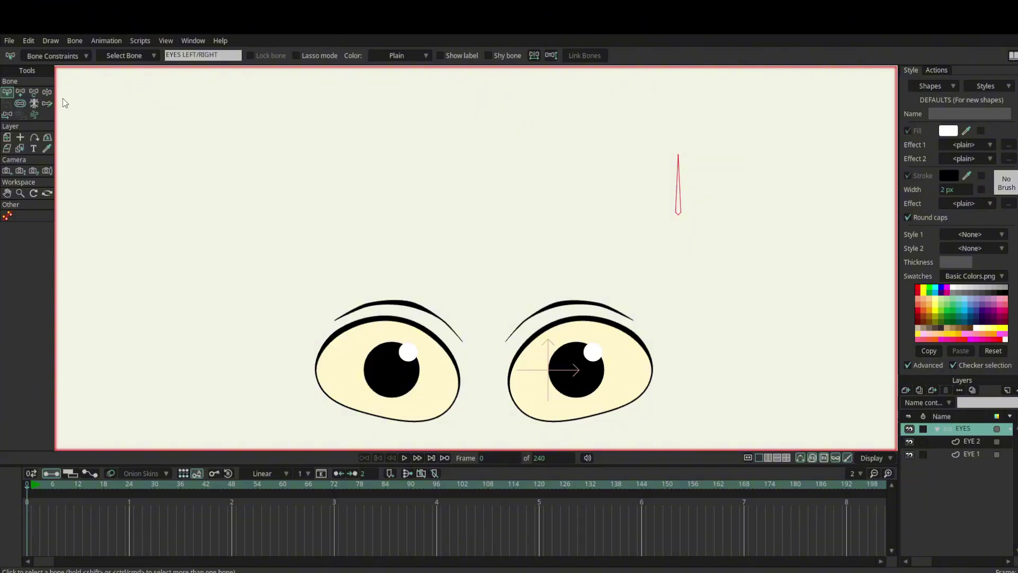
{"action": "left_click", "coordinate": [50, 88]}
{"action": "left_click_drag", "start_coordinate": [170, 86], "coordinate": [217, 87]}
{"action": "left_click_drag", "start_coordinate": [654, 192], "coordinate": [632, 220]}
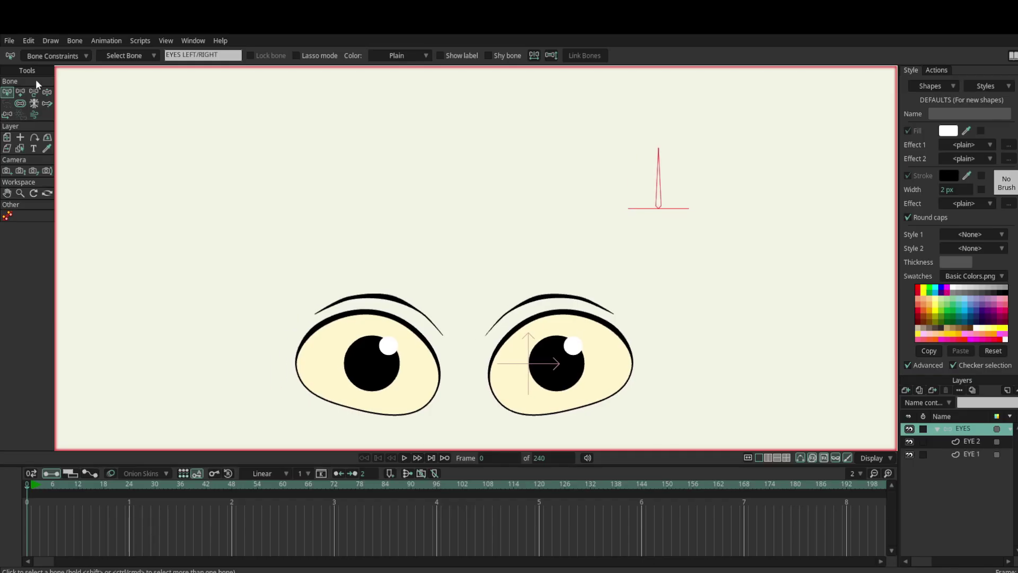
Create a smart bone action for the EYES LEFT/RIGHT bone and rotate the bone to point horizontally left at frame 96
{"action": "left_click", "coordinate": [936, 70]}
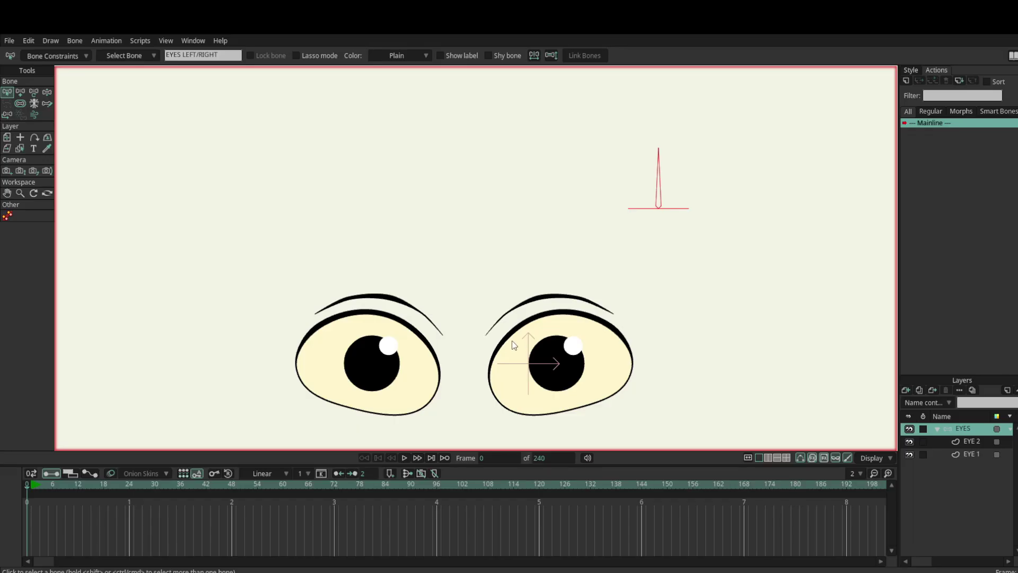
{"action": "double_click", "coordinate": [651, 181]}
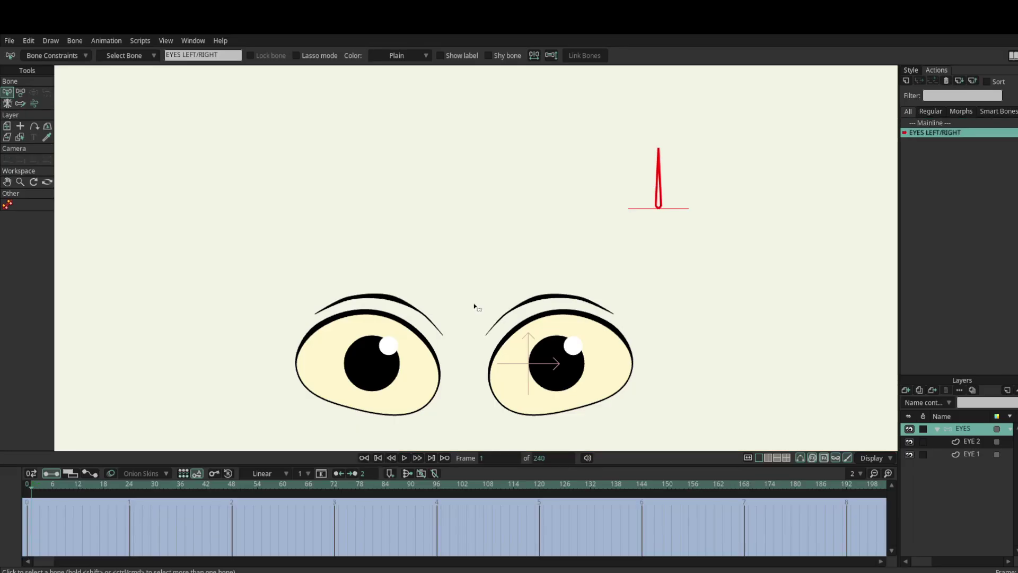
{"action": "left_click", "coordinate": [436, 485]}
{"action": "key", "text": "t"}
{"action": "left_click_drag", "start_coordinate": [661, 164], "coordinate": [603, 223]}
{"action": "left_click_drag", "start_coordinate": [599, 263], "coordinate": [598, 263]}
Return the action to frame 0, switch to the Mainline and try rotating the bone, undoing the move
{"action": "left_click_drag", "start_coordinate": [432, 483], "coordinate": [24, 483]}
{"action": "left_click_drag", "start_coordinate": [160, 457], "coordinate": [1, 435]}
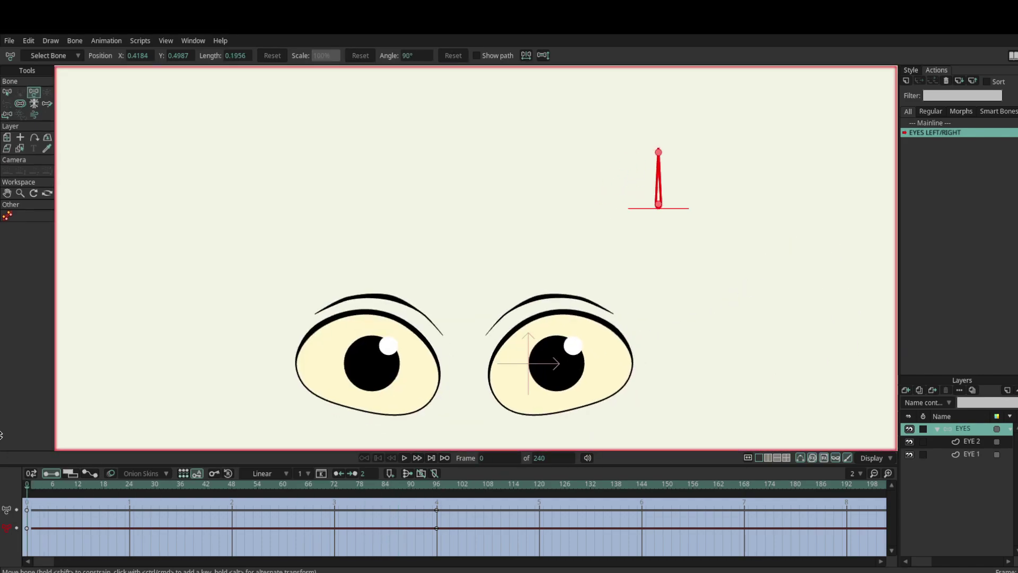
{"action": "left_click", "coordinate": [11, 94]}
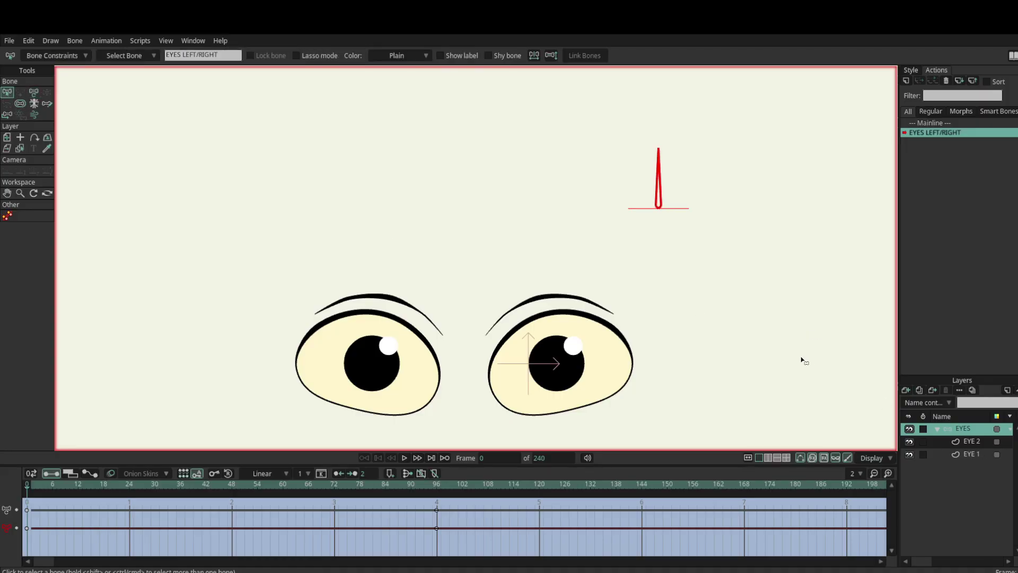
{"action": "left_click", "coordinate": [927, 123]}
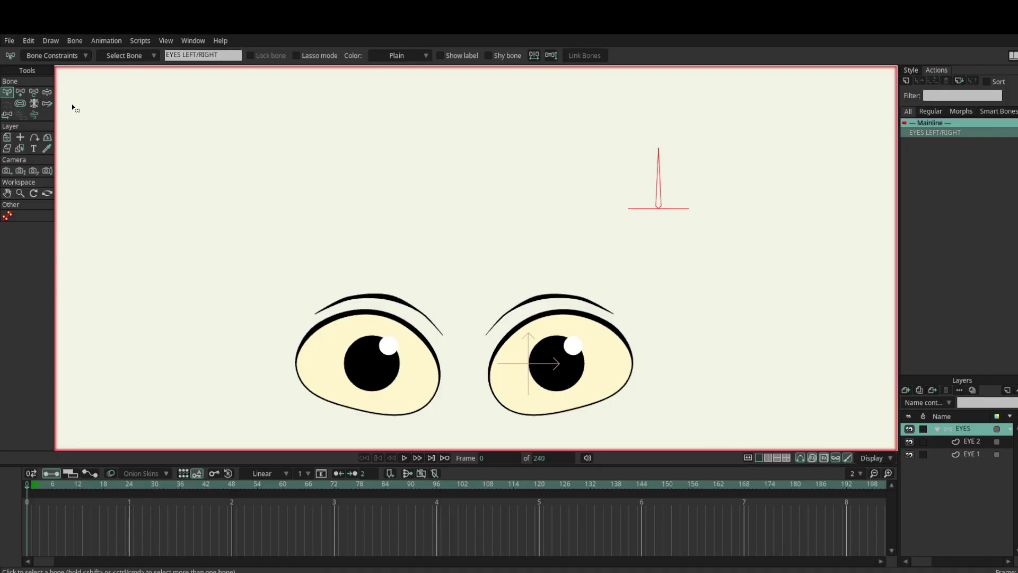
{"action": "left_click", "coordinate": [20, 103]}
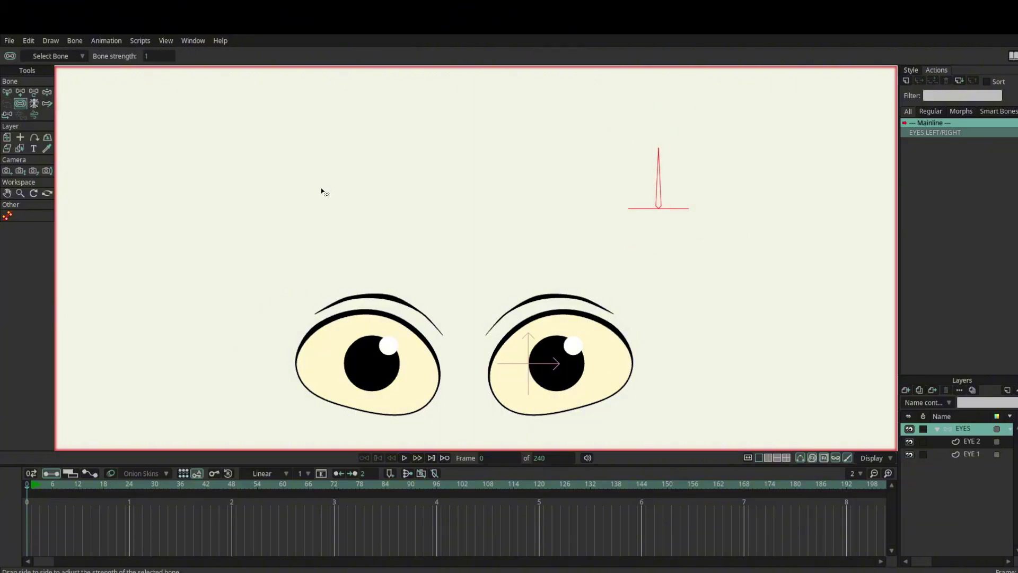
{"action": "left_click", "coordinate": [33, 92]}
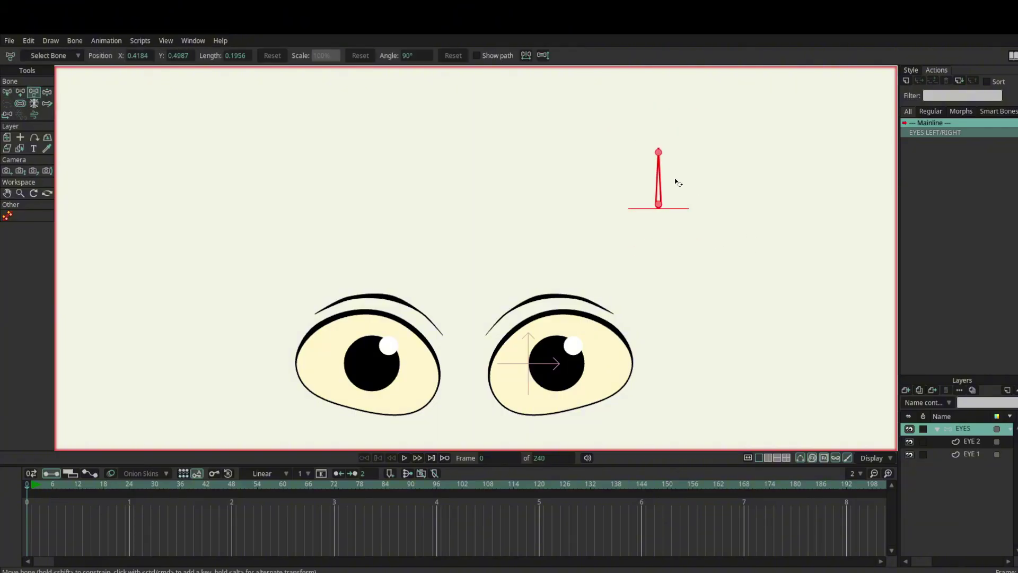
{"action": "left_click_drag", "start_coordinate": [660, 171], "coordinate": [542, 195]}
{"action": "key", "text": "ctrl+z"}
{"action": "left_click", "coordinate": [46, 93]}
In the EYES LEFT/RIGHT action at frame 96, move the EYE 1 pupil and highlight horizontally to the eye's left edge
{"action": "double_click", "coordinate": [977, 133]}
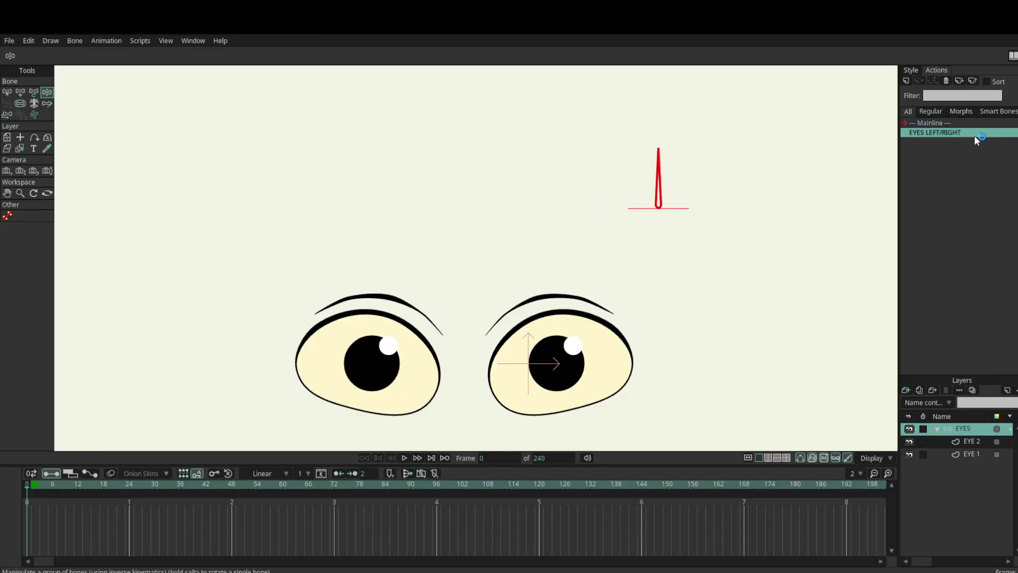
{"action": "left_click_drag", "start_coordinate": [422, 485], "coordinate": [437, 485]}
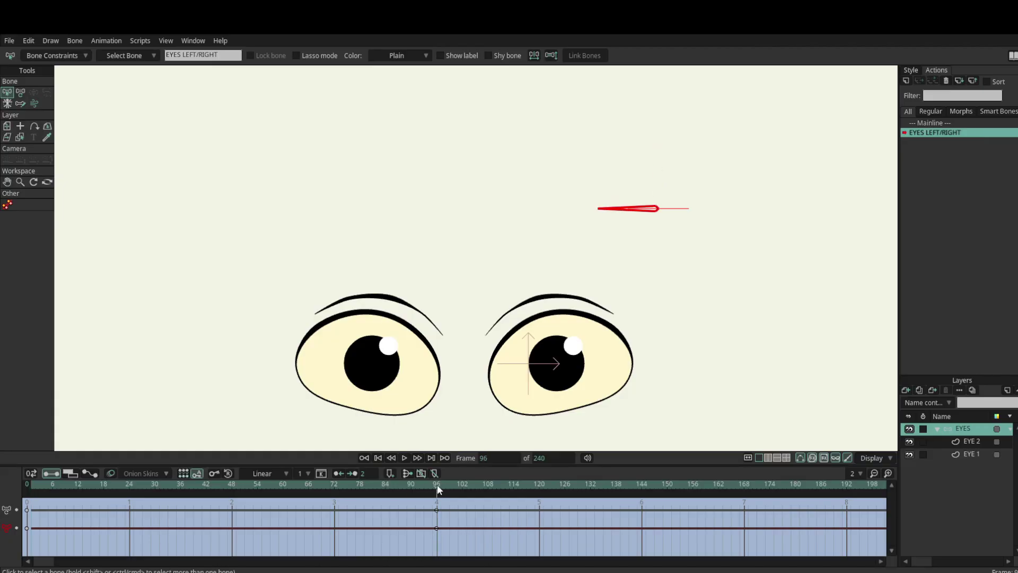
{"action": "left_click_drag", "start_coordinate": [465, 368], "coordinate": [489, 343]}
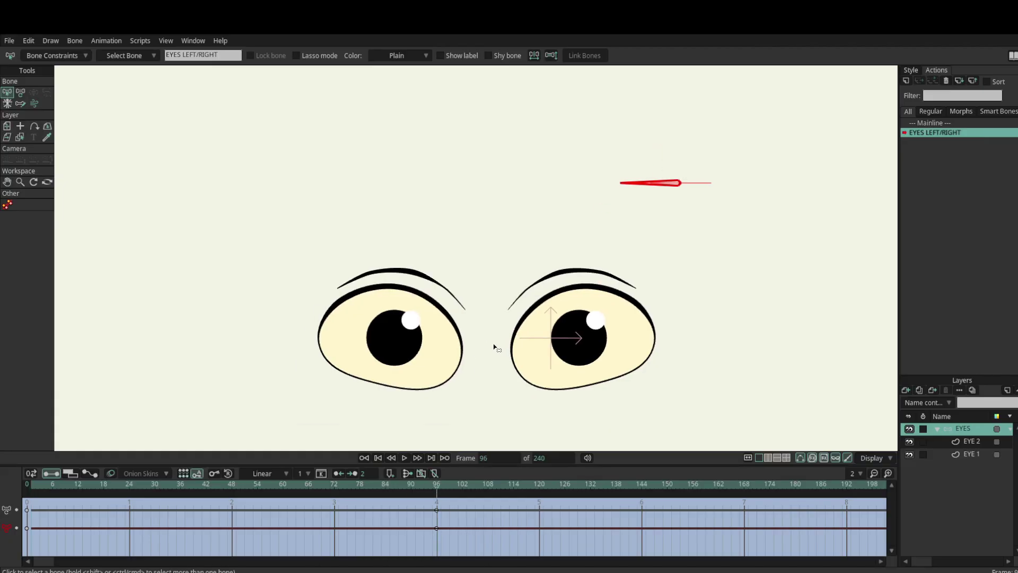
{"action": "left_click", "coordinate": [583, 339], "text": "ctrl+alt"}
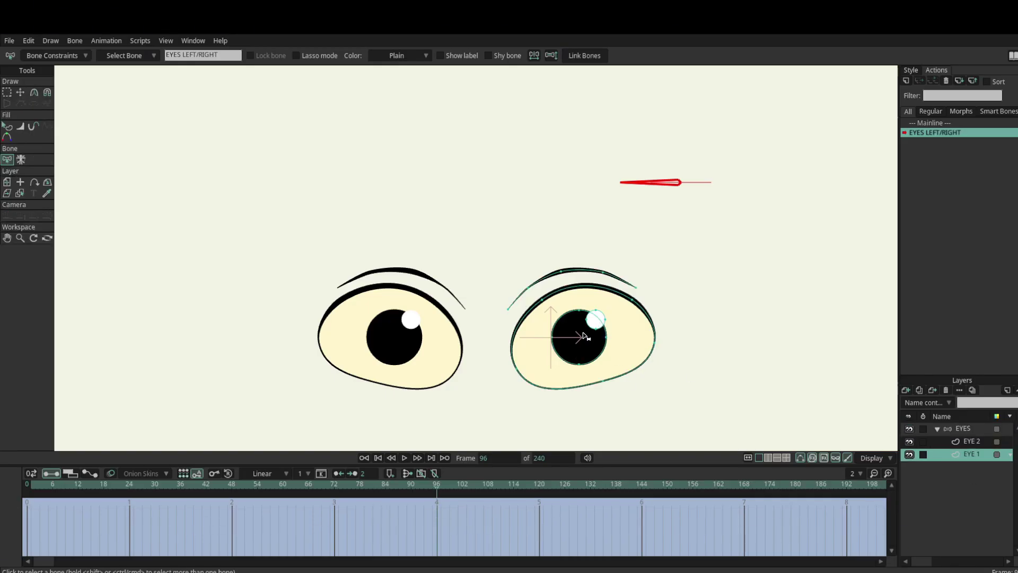
{"action": "scroll", "coordinate": [547, 335], "scroll_direction": "up", "scroll_amount": 3}
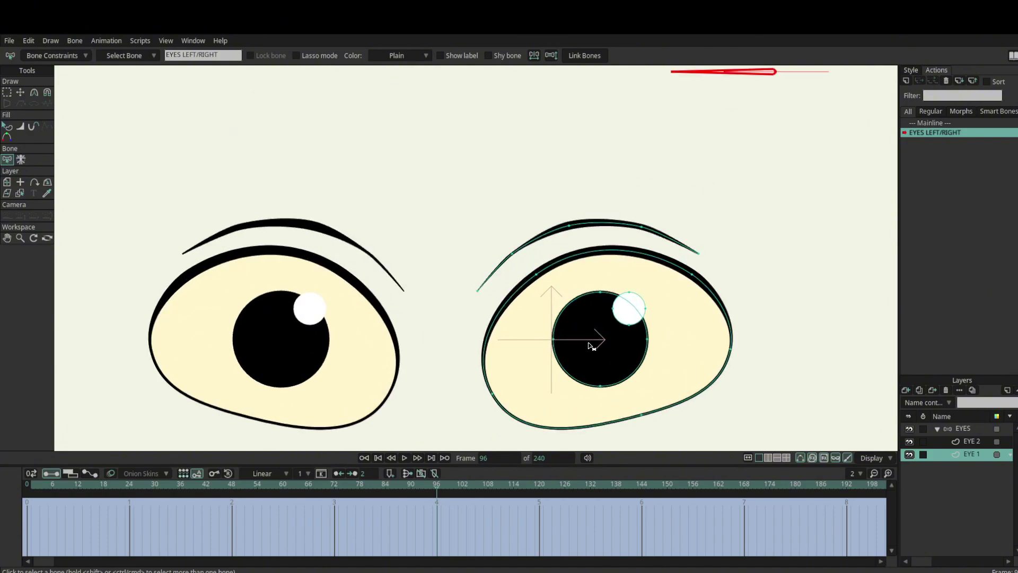
{"action": "key", "text": "t"}
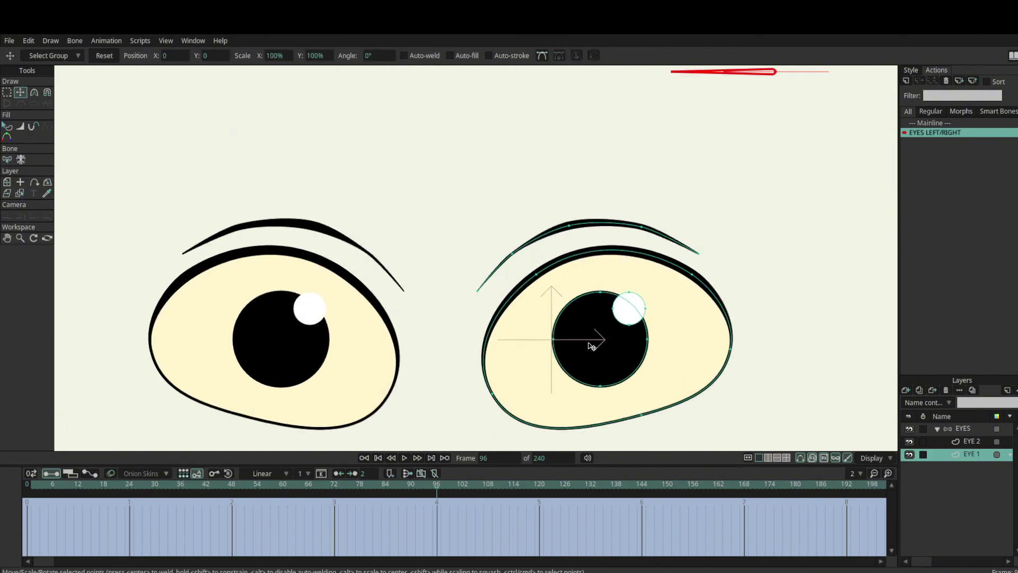
{"action": "double_click", "coordinate": [592, 345]}
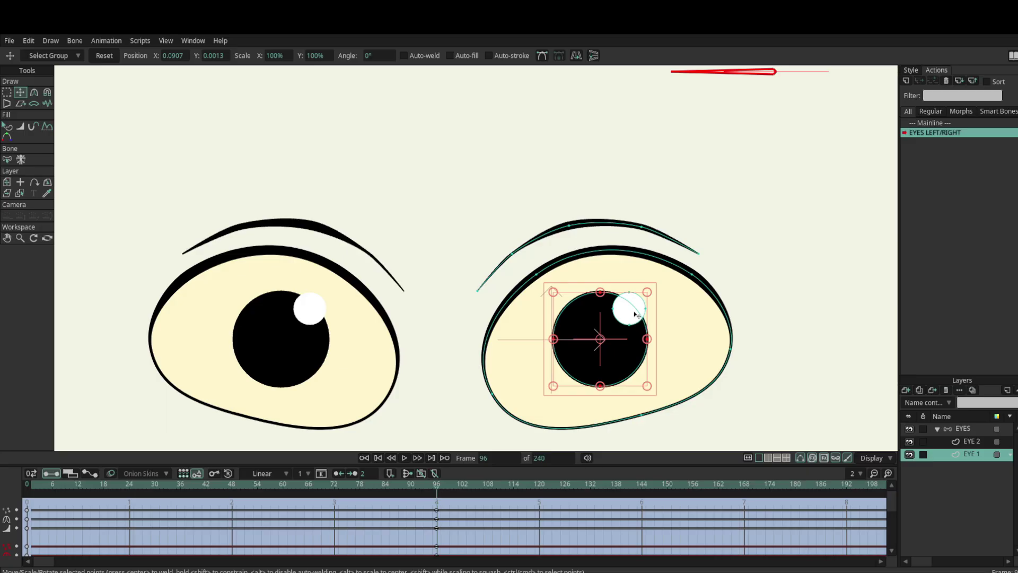
{"action": "left_click_drag", "start_coordinate": [630, 353], "coordinate": [518, 359]}
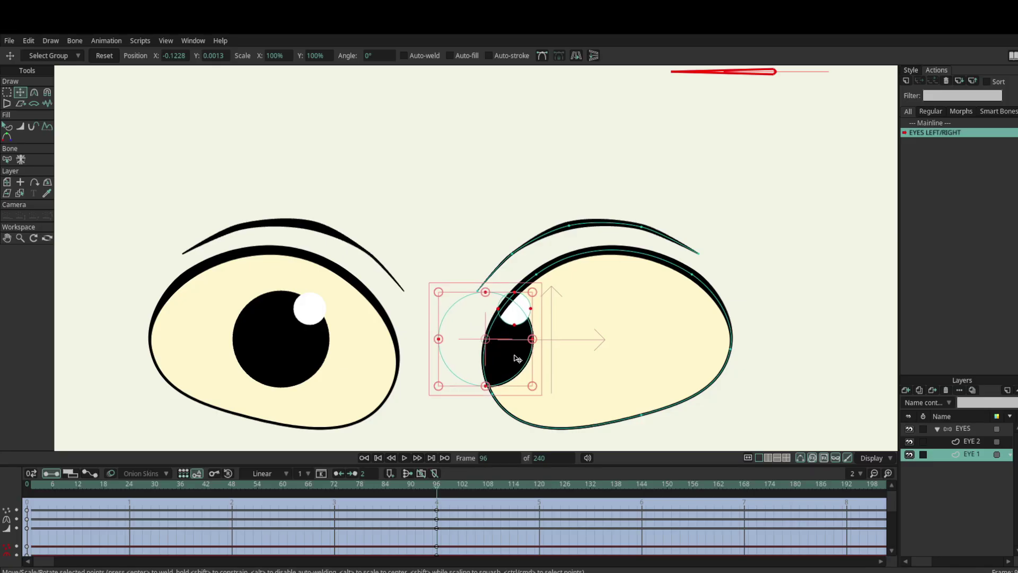
Scrub the action back to frame 0 to check the EYE 1 pupil movement, and switch to the Mainline
{"action": "scroll", "coordinate": [564, 341], "scroll_direction": "down", "scroll_amount": 3}
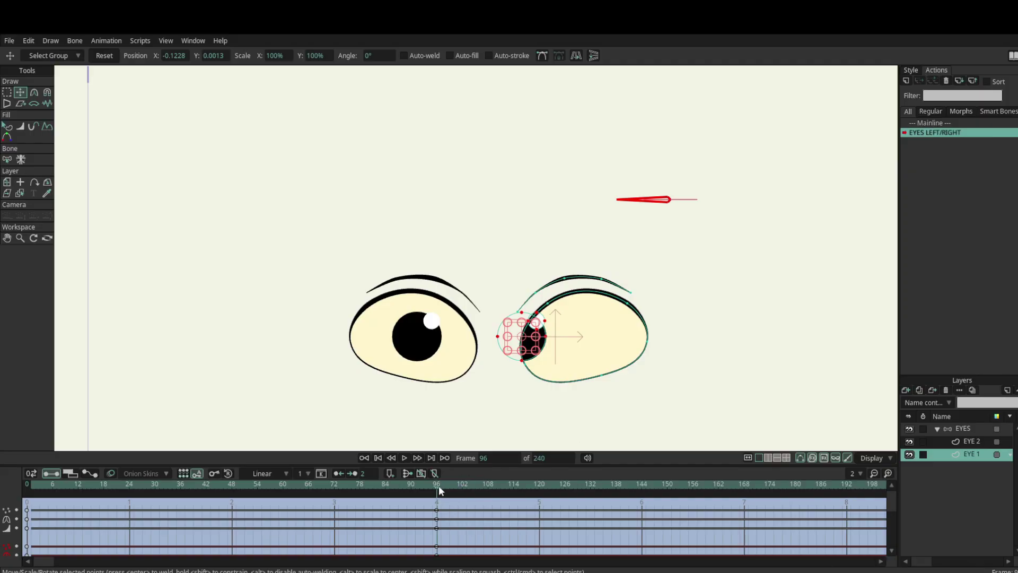
{"action": "left_click_drag", "start_coordinate": [488, 539], "coordinate": [24, 503]}
{"action": "left_click_drag", "start_coordinate": [436, 482], "coordinate": [26, 483]}
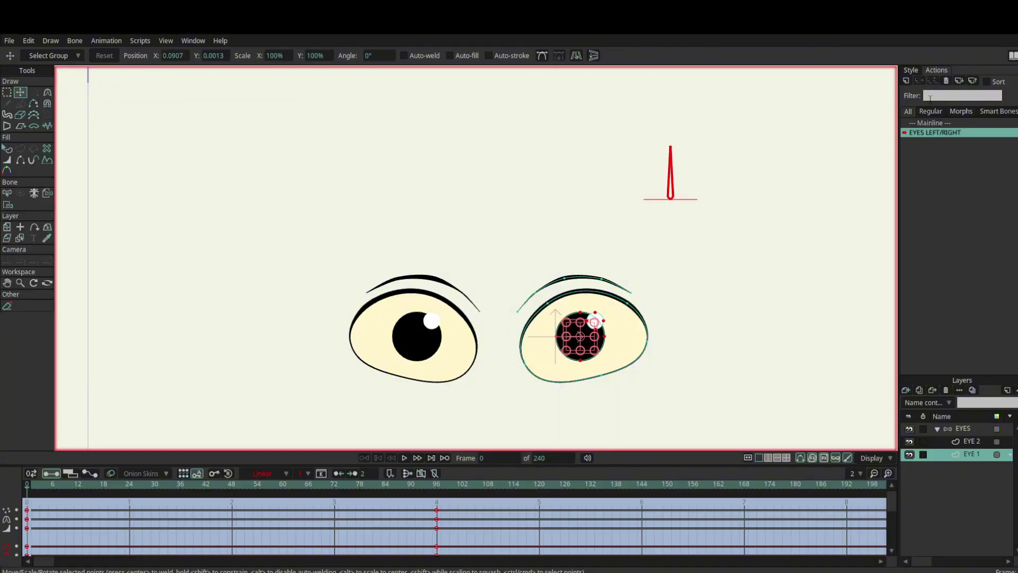
{"action": "left_click", "coordinate": [927, 123]}
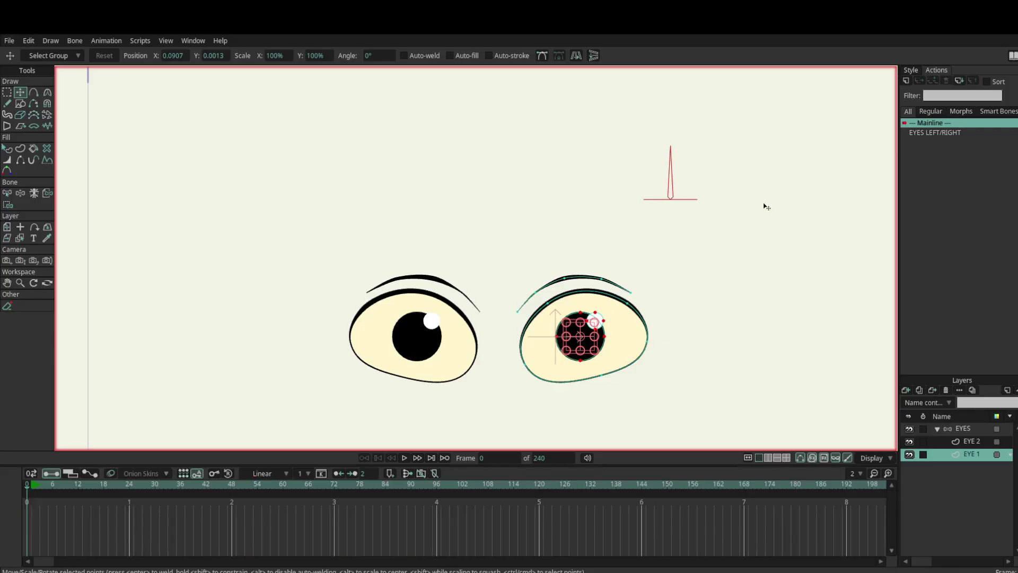
In the EYES LEFT/RIGHT action at frame 96, move the EYE 2 pupil and highlight horizontally to the eye's left edge
{"action": "left_click", "coordinate": [917, 133]}
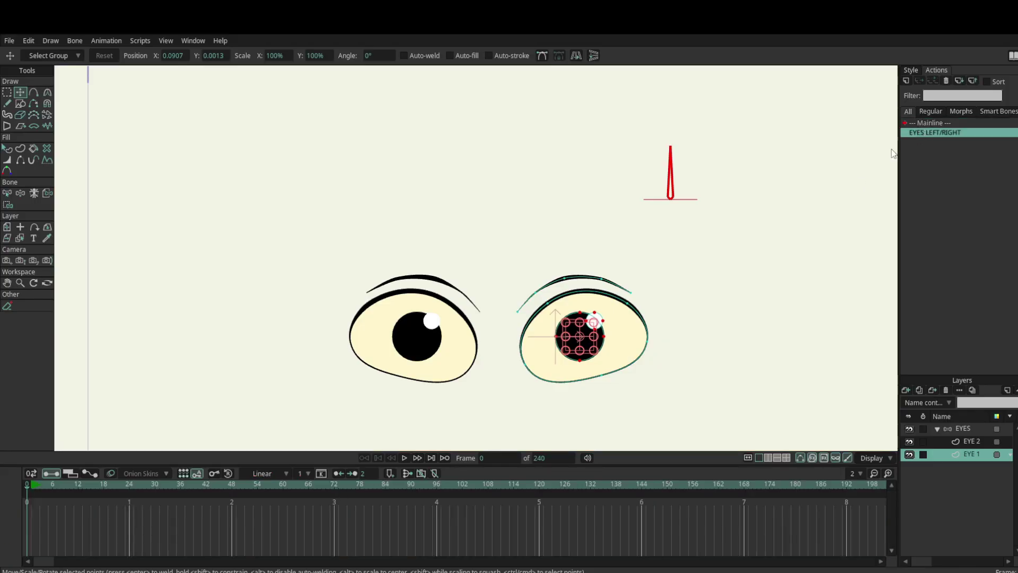
{"action": "left_click", "coordinate": [433, 484]}
{"action": "left_click", "coordinate": [437, 484]}
{"action": "scroll", "coordinate": [408, 361], "scroll_direction": "up", "scroll_amount": 3}
{"action": "left_click", "coordinate": [436, 330]}
{"action": "double_click", "coordinate": [452, 302]}
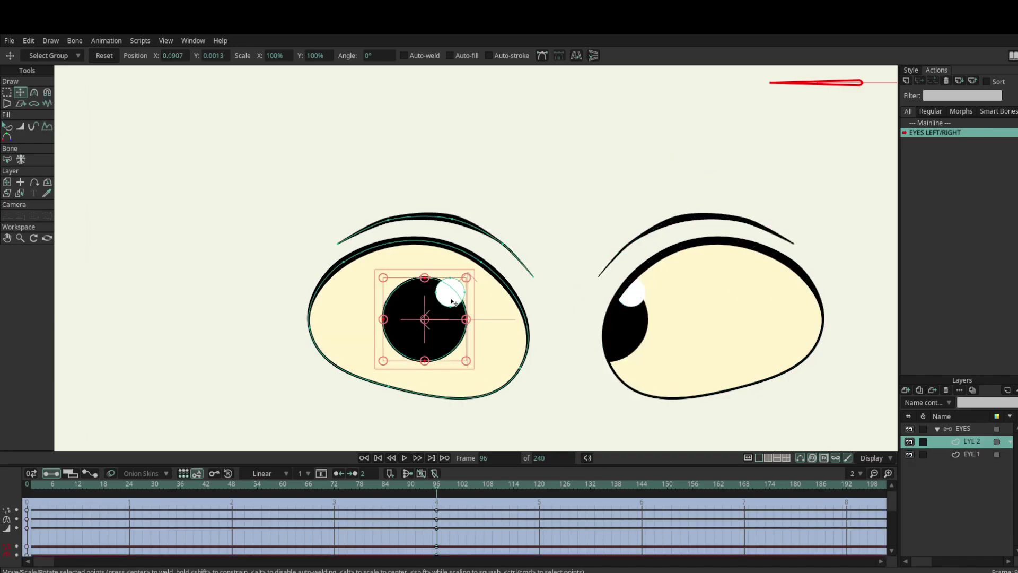
{"action": "left_click_drag", "start_coordinate": [454, 338], "coordinate": [328, 333]}
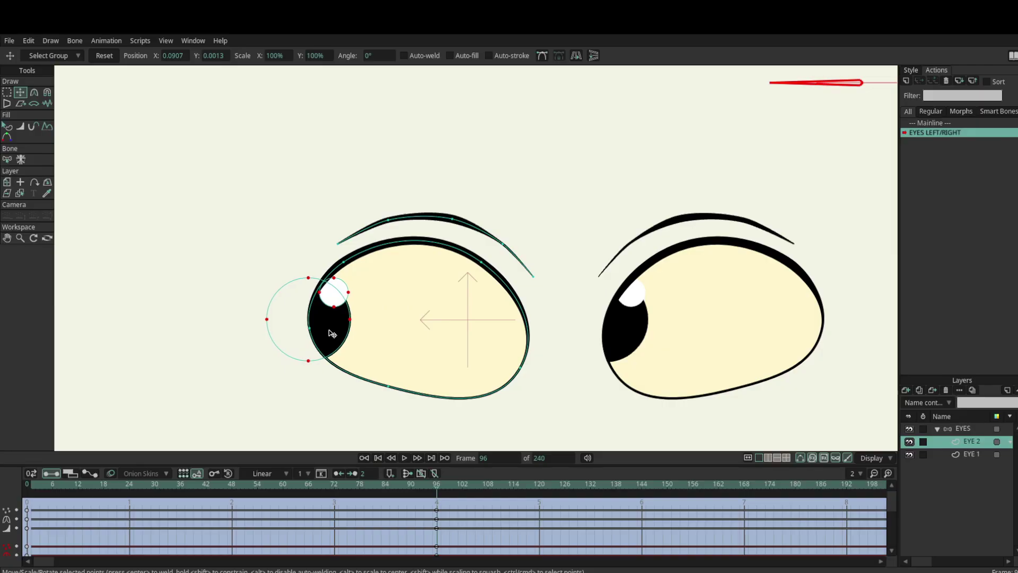
From the Mainline, create a second smart bone action for the EYES LEFT/RIGHT bone and rotate the bone horizontally right at frame 96
{"action": "scroll", "coordinate": [427, 430], "scroll_direction": "down", "scroll_amount": 4}
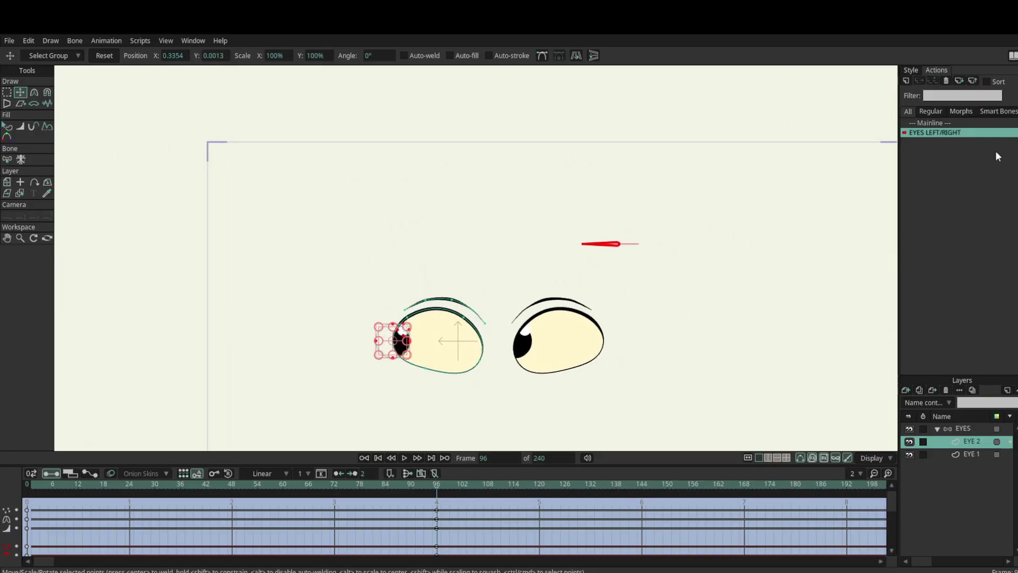
{"action": "left_click", "coordinate": [952, 121]}
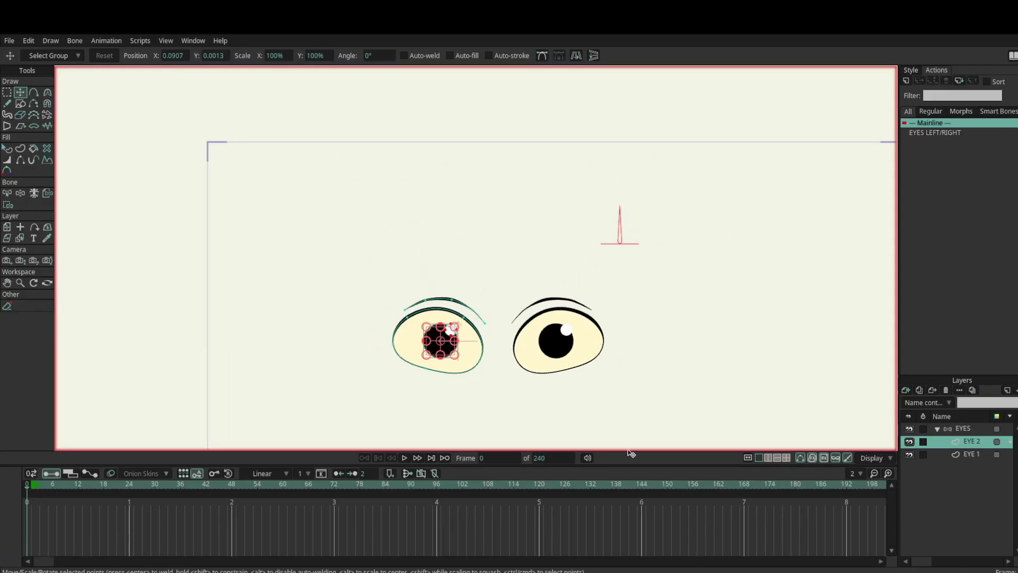
{"action": "left_click", "coordinate": [974, 429]}
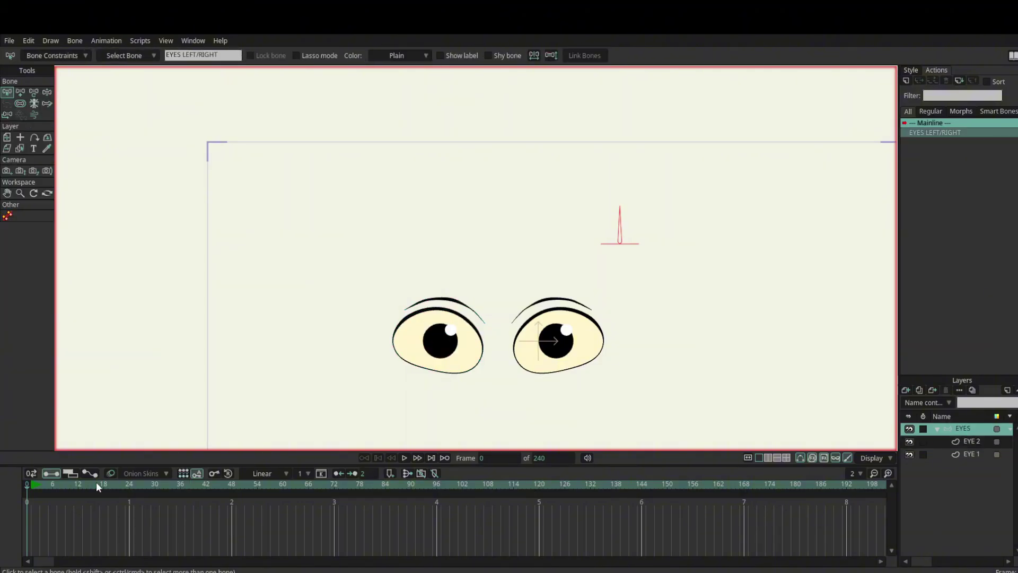
{"action": "left_click", "coordinate": [907, 81]}
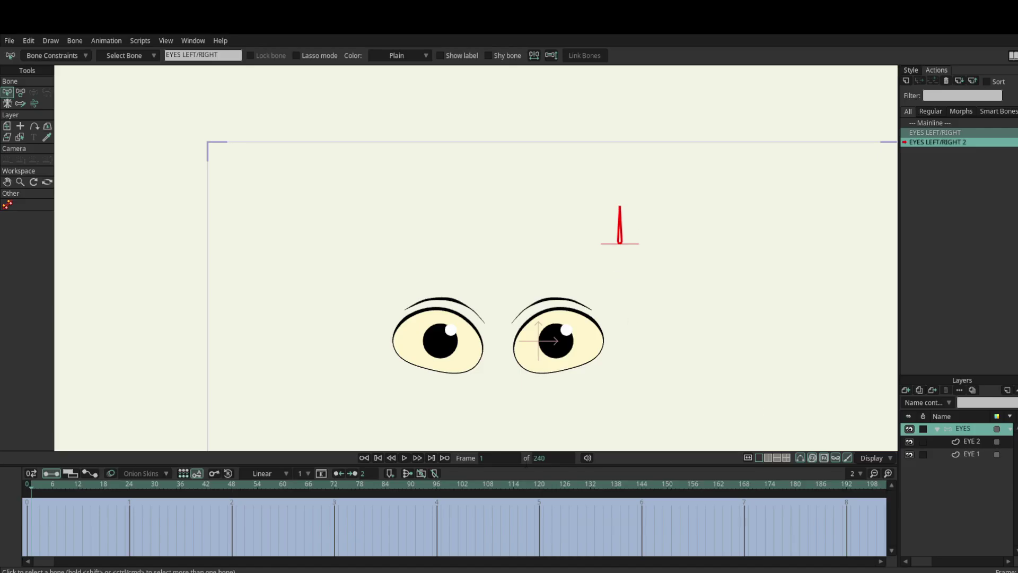
{"action": "left_click", "coordinate": [437, 485]}
{"action": "key", "text": "t"}
{"action": "left_click_drag", "start_coordinate": [619, 217], "coordinate": [683, 273]}
At frame 96 of the second action, move the EYE 1 and EYE 2 pupils with their highlights to the eyes' right edges
{"action": "scroll", "coordinate": [566, 347], "scroll_direction": "up", "scroll_amount": 3}
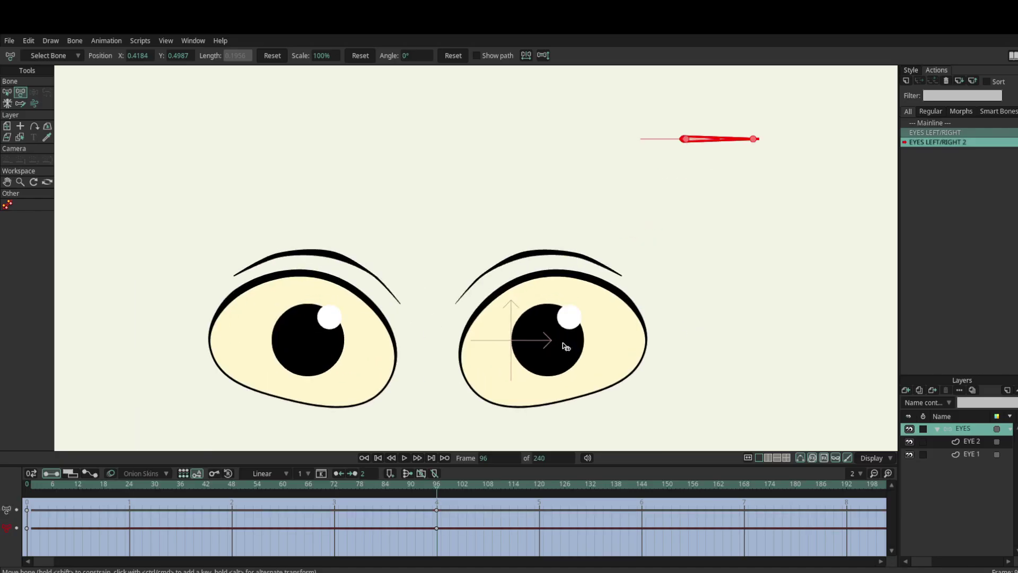
{"action": "right_click", "coordinate": [571, 317], "text": "alt"}
{"action": "key", "text": "t"}
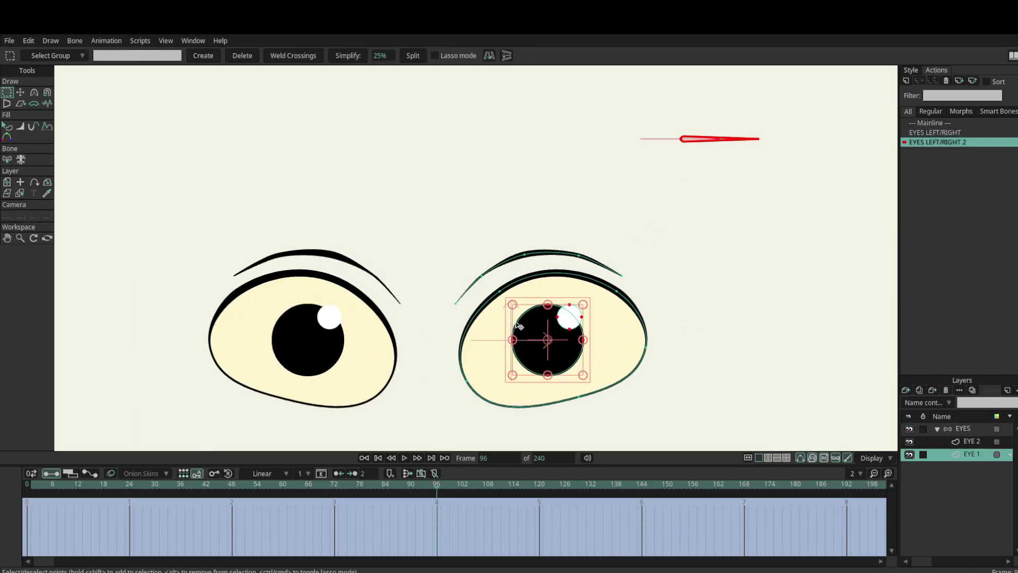
{"action": "left_click_drag", "start_coordinate": [557, 346], "coordinate": [658, 358]}
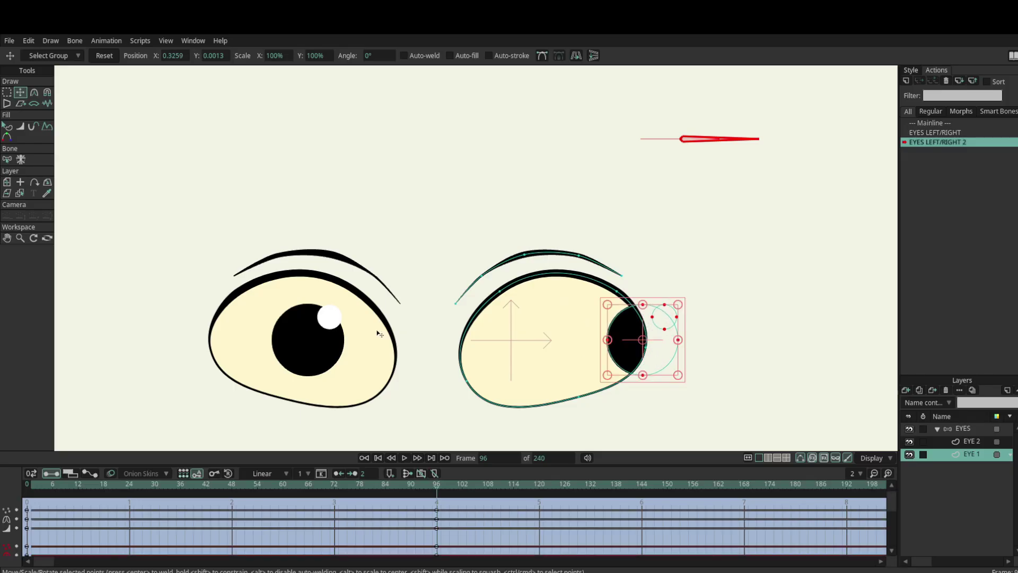
{"action": "left_click", "coordinate": [335, 339], "text": "ctrl+alt"}
{"action": "double_click", "coordinate": [336, 339]}
{"action": "left_click_drag", "start_coordinate": [335, 340], "coordinate": [407, 342]}
Examine the EYE 1 and EYE 2 keyframes in the EYES LEFT/RIGHT 2 action, scrubbing between frames 96 and 0
{"action": "scroll", "coordinate": [411, 339], "scroll_direction": "down", "scroll_amount": 6}
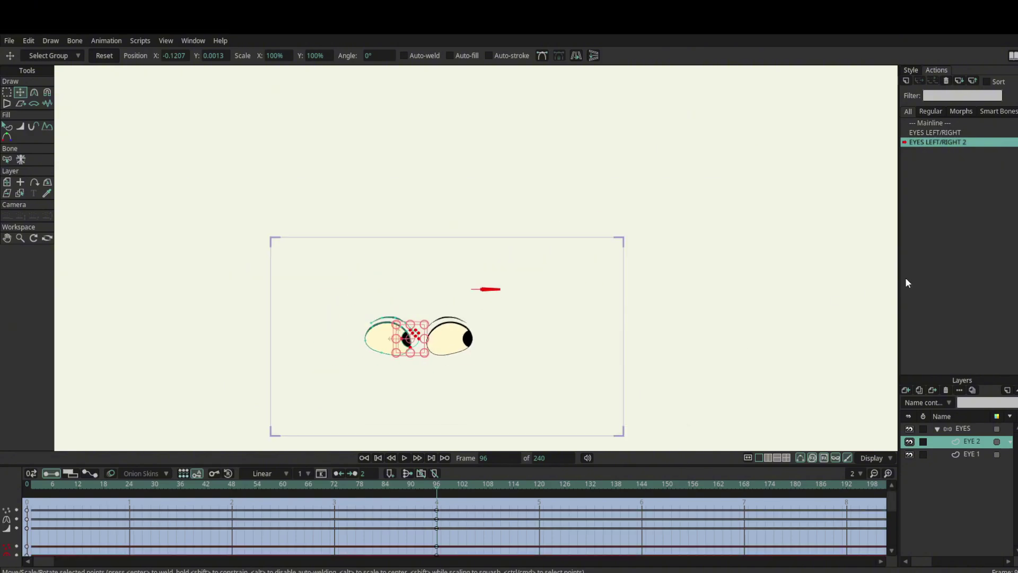
{"action": "left_click_drag", "start_coordinate": [456, 541], "coordinate": [85, 501]}
{"action": "right_click", "coordinate": [466, 334], "text": "alt"}
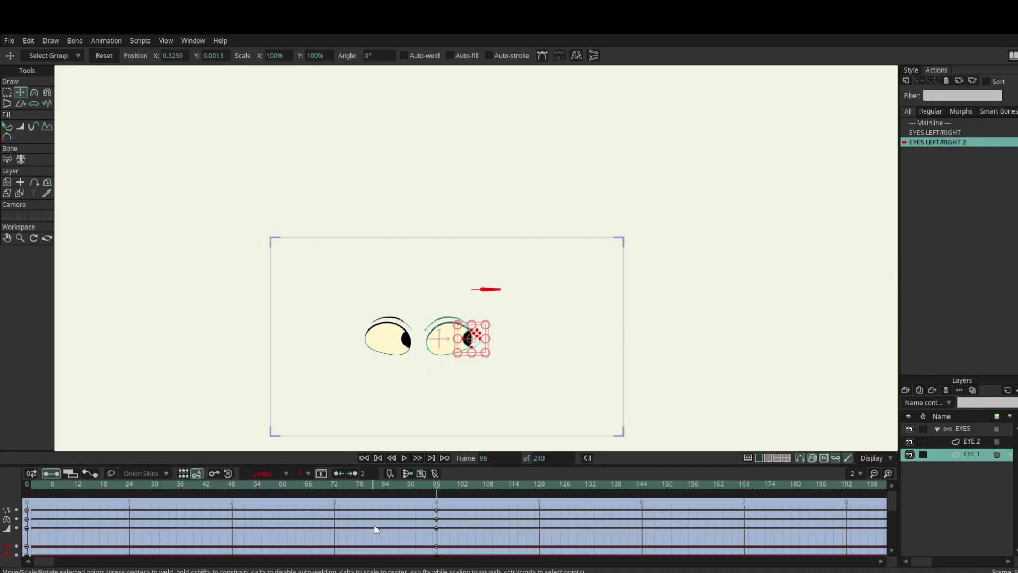
{"action": "left_click_drag", "start_coordinate": [412, 483], "coordinate": [1, 496]}
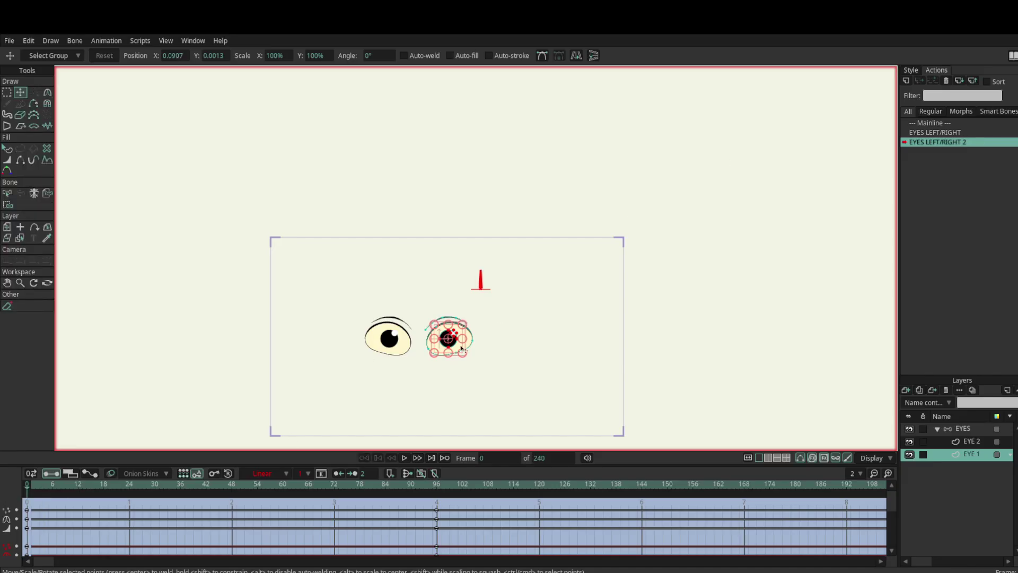
{"action": "left_click_drag", "start_coordinate": [74, 485], "coordinate": [24, 495]}
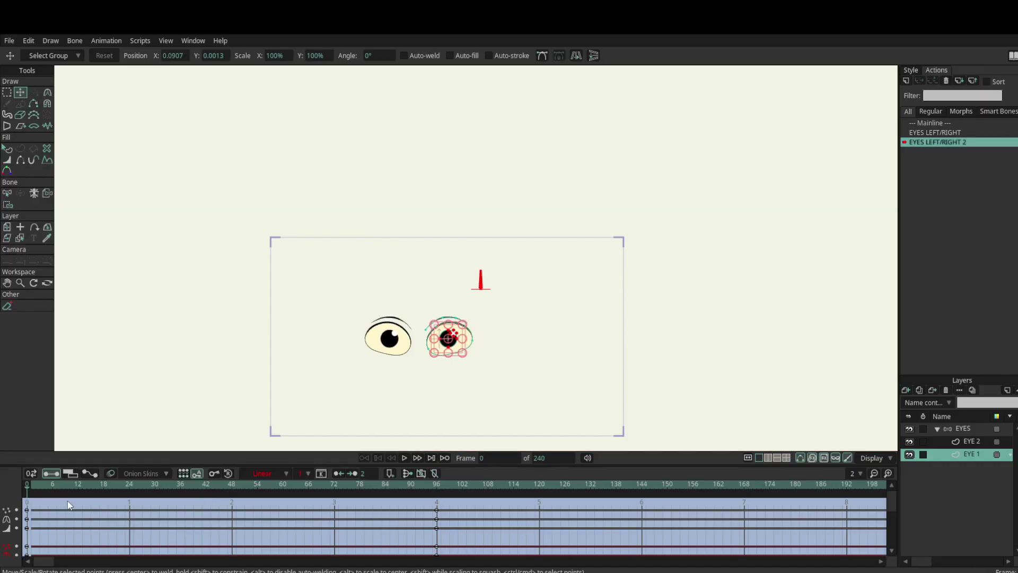
{"action": "left_click", "coordinate": [398, 344]}
{"action": "scroll", "coordinate": [398, 340], "scroll_direction": "up", "scroll_amount": 5}
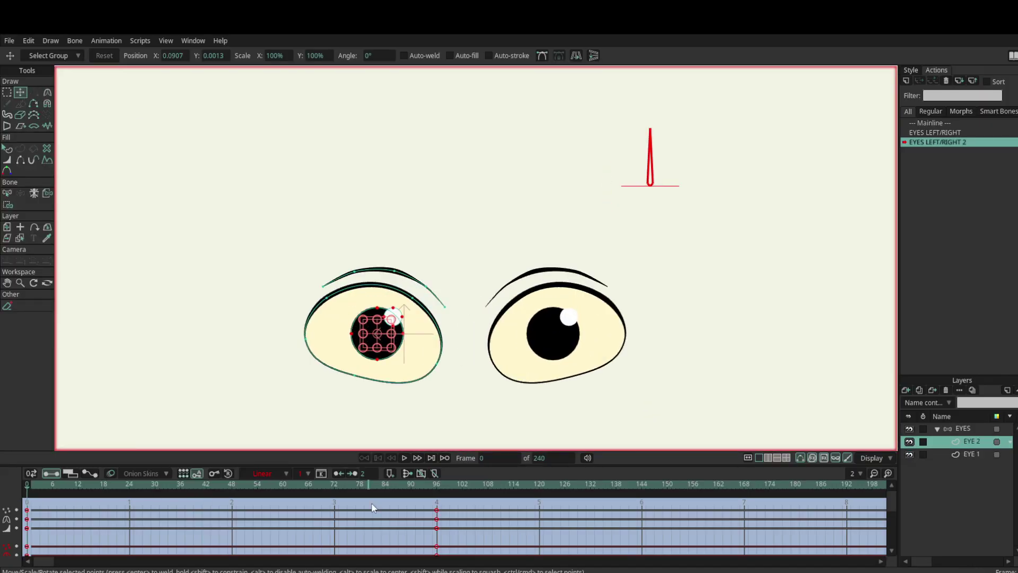
{"action": "left_click", "coordinate": [437, 486]}
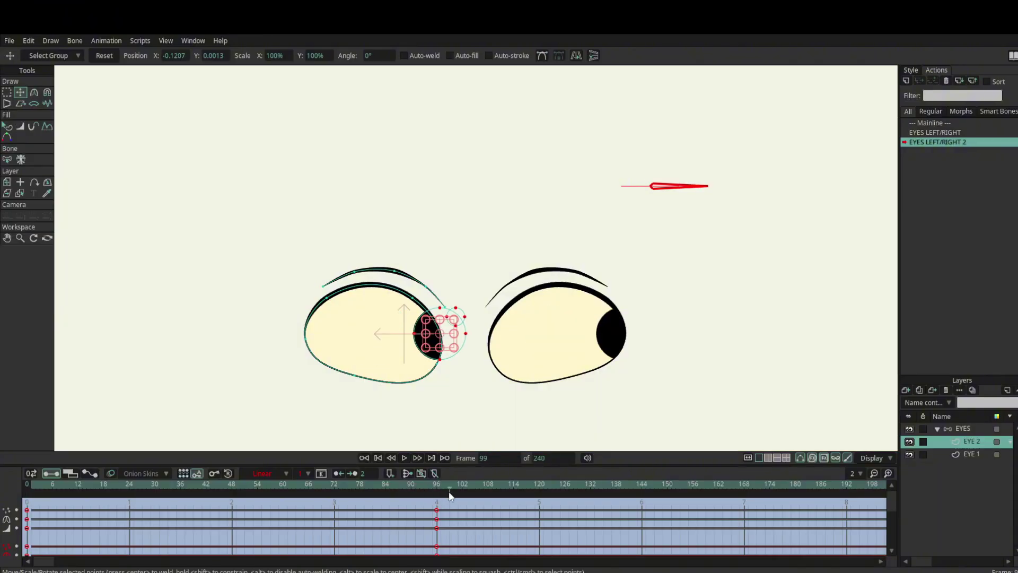
{"action": "left_click_drag", "start_coordinate": [448, 537], "coordinate": [24, 483]}
{"action": "left_click", "coordinate": [614, 338]}
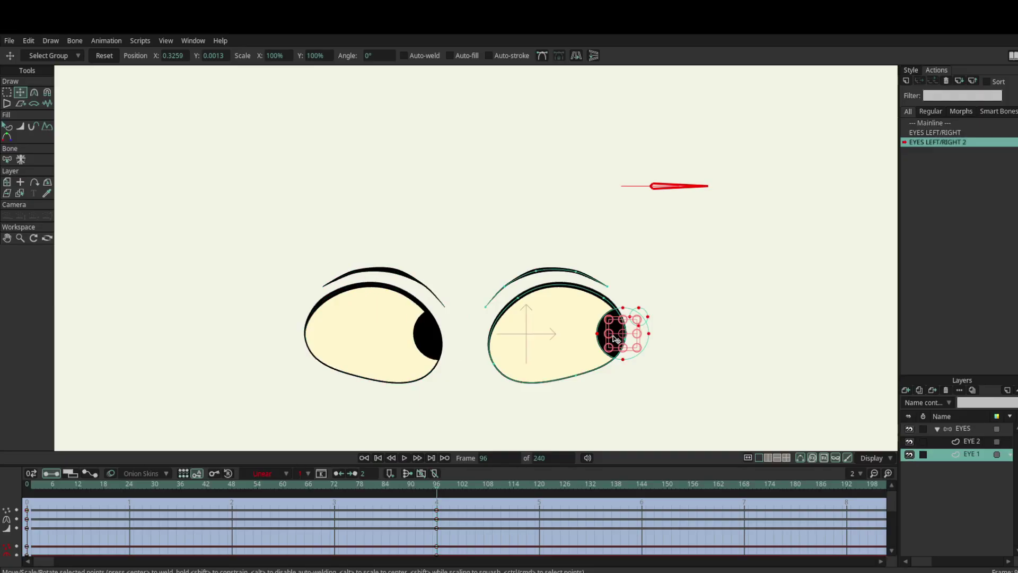
{"action": "left_click", "coordinate": [463, 530]}
{"action": "left_click_drag", "start_coordinate": [440, 491], "coordinate": [26, 504]}
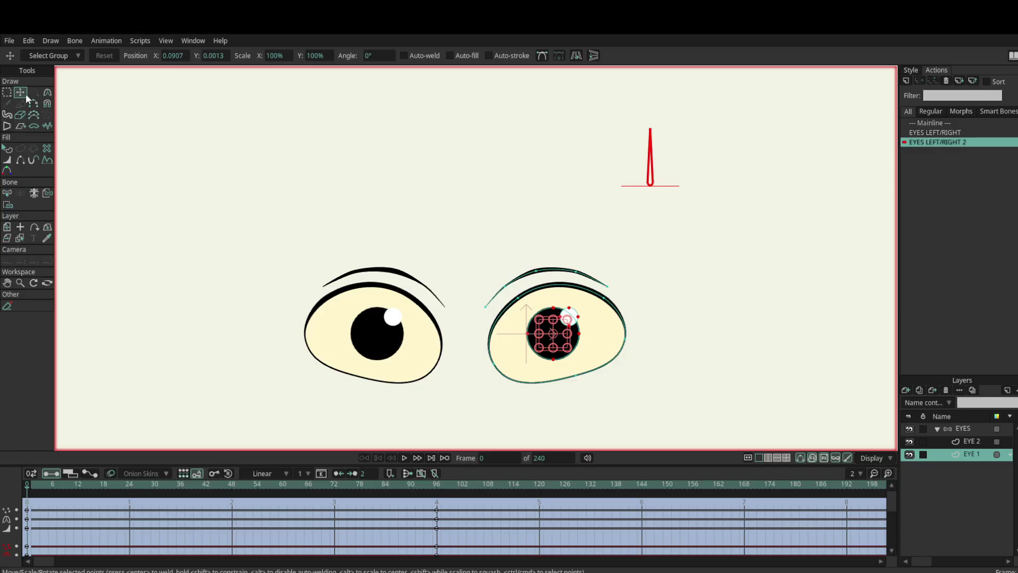
Return to the EYES layer on the Mainline and show the label of the EYES LEFT/RIGHT bone
{"action": "left_click", "coordinate": [960, 428]}
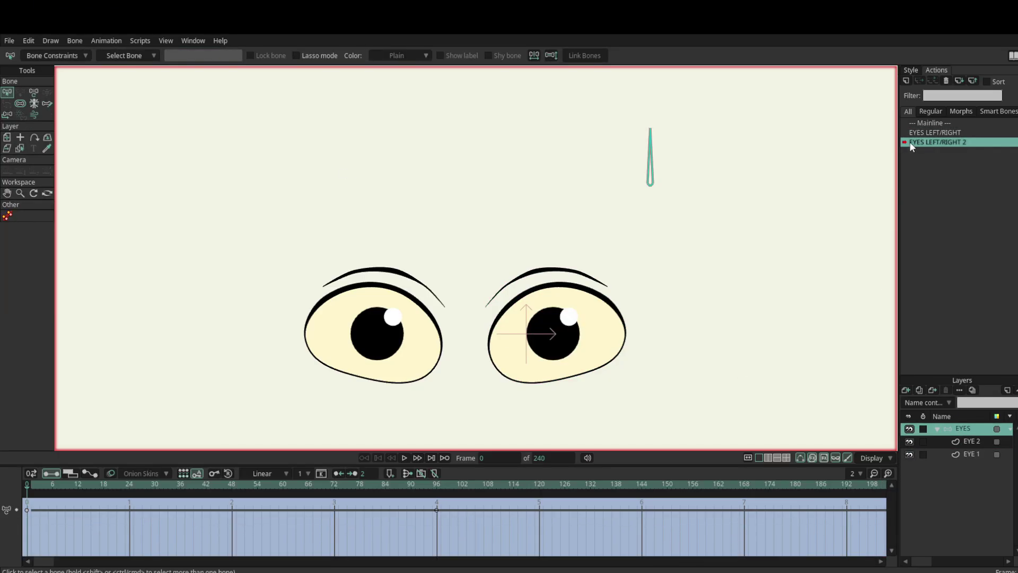
{"action": "left_click", "coordinate": [915, 123]}
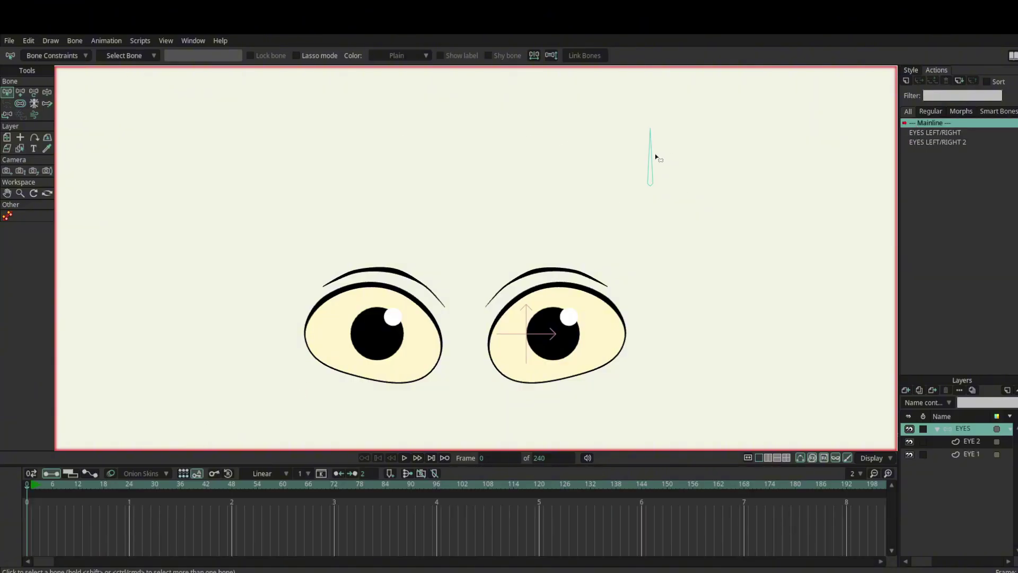
{"action": "left_click", "coordinate": [654, 158]}
{"action": "left_click", "coordinate": [440, 55]}
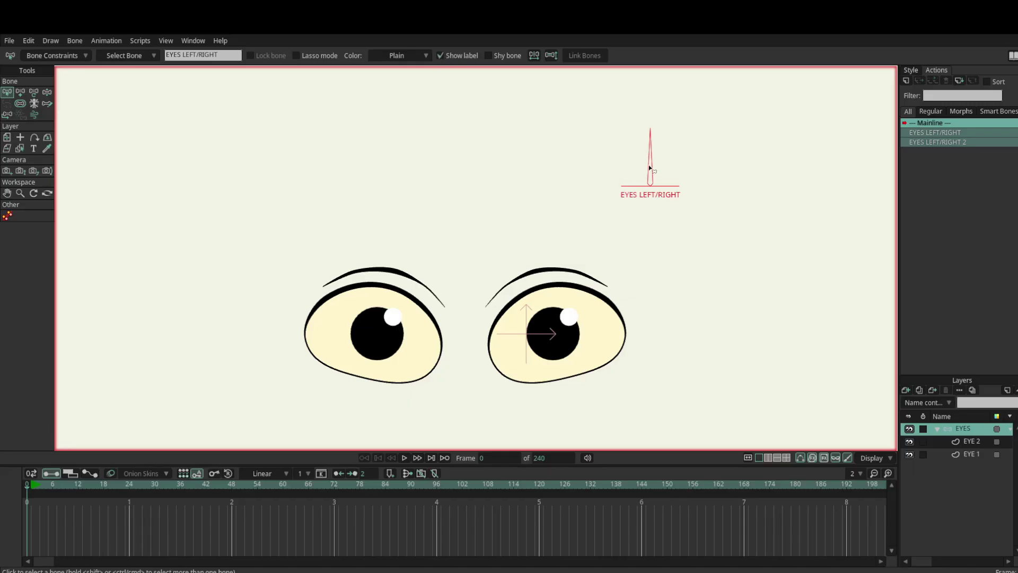
Test the eye movement by rotating the EYES LEFT/RIGHT bone with the Manipulate Bones tool
{"action": "key", "text": "z"}
{"action": "left_click_drag", "start_coordinate": [650, 167], "coordinate": [588, 165]}
{"action": "left_click_drag", "start_coordinate": [567, 171], "coordinate": [446, 172]}
With no bone selected, add a short horizontal bone pointing right beside the EYES LEFT/RIGHT bone and name it EYES UP/DOWN
{"action": "key", "text": "b"}
{"action": "left_click", "coordinate": [447, 186]}
{"action": "left_click_drag", "start_coordinate": [525, 182], "coordinate": [539, 193]}
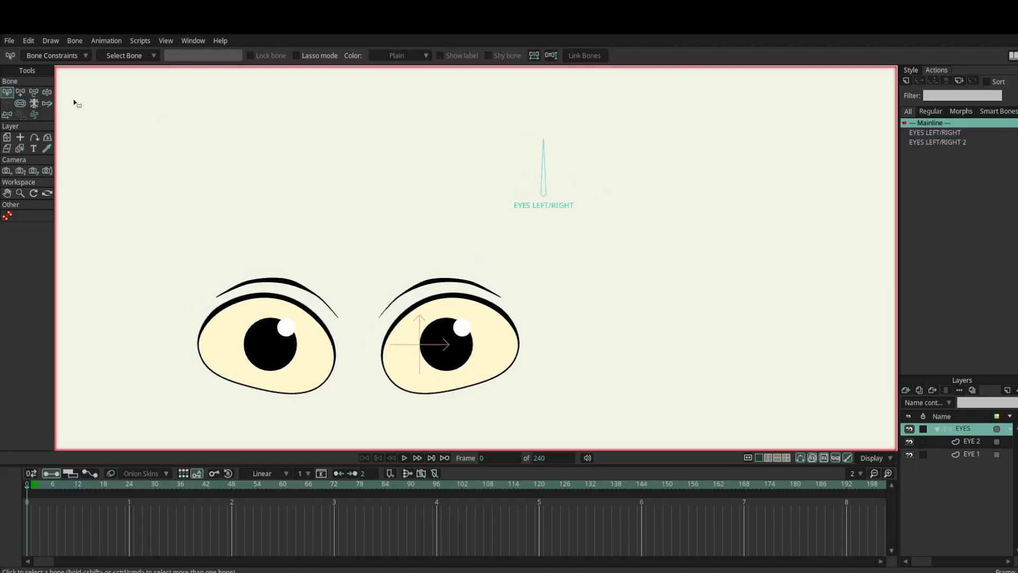
{"action": "left_click", "coordinate": [22, 93]}
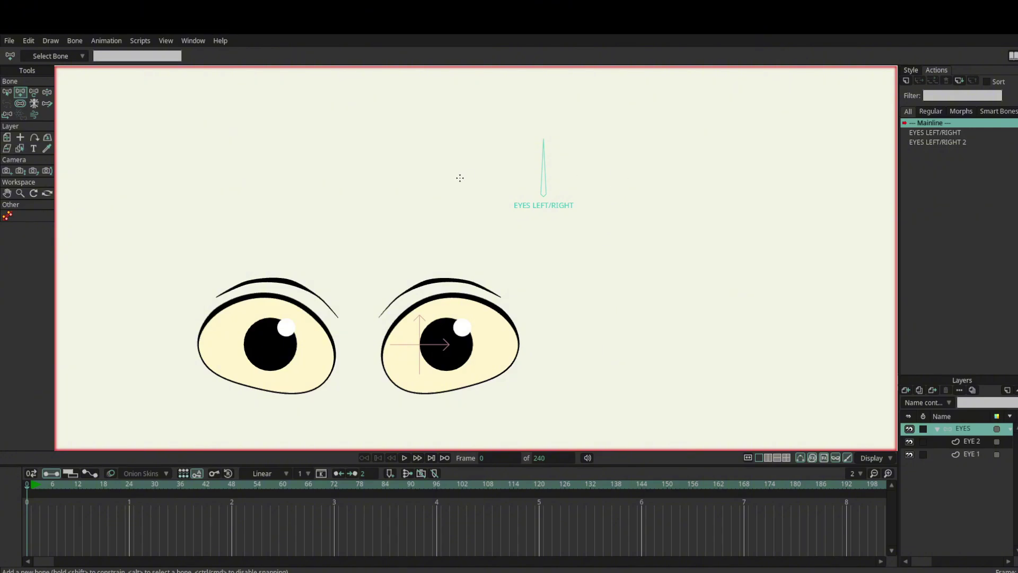
{"action": "left_click_drag", "start_coordinate": [619, 171], "coordinate": [693, 172]}
{"action": "double_click", "coordinate": [98, 56]}
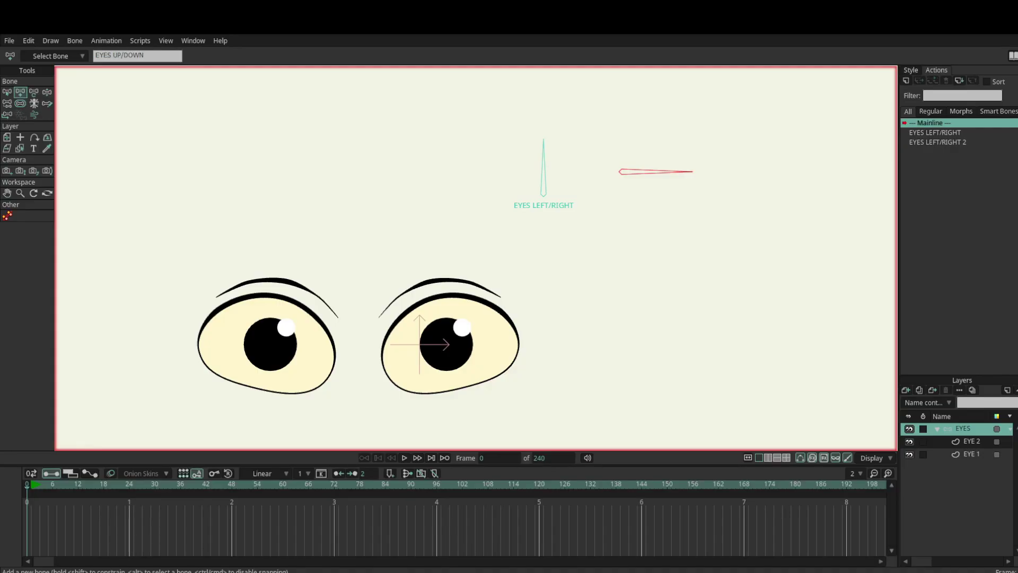
Turn on angle constraints for the EYES UP/DOWN bone, limiting its rotation to a quarter turn in each direction
{"action": "left_click", "coordinate": [7, 92]}
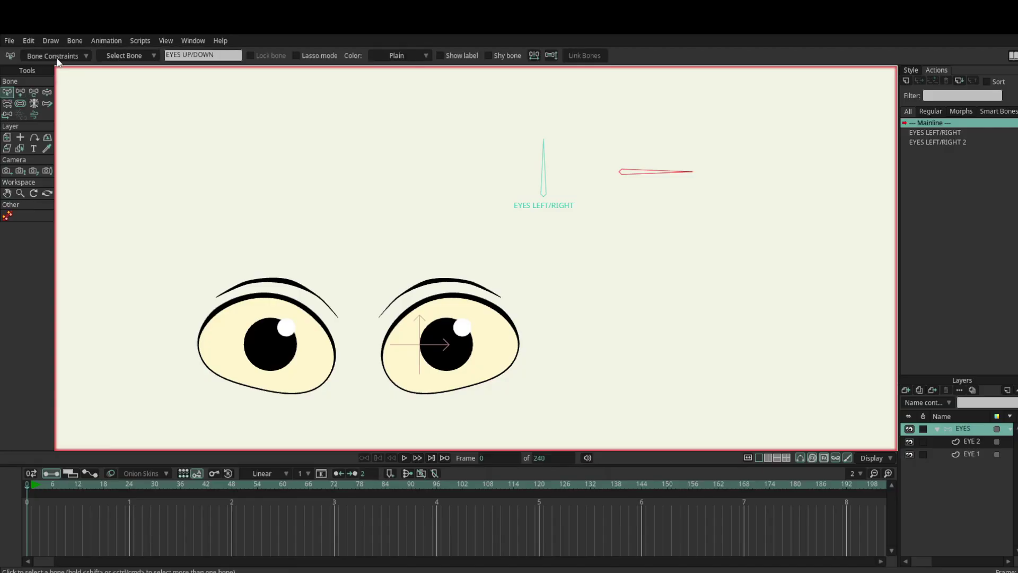
{"action": "left_click", "coordinate": [49, 87]}
{"action": "left_click_drag", "start_coordinate": [158, 87], "coordinate": [209, 100]}
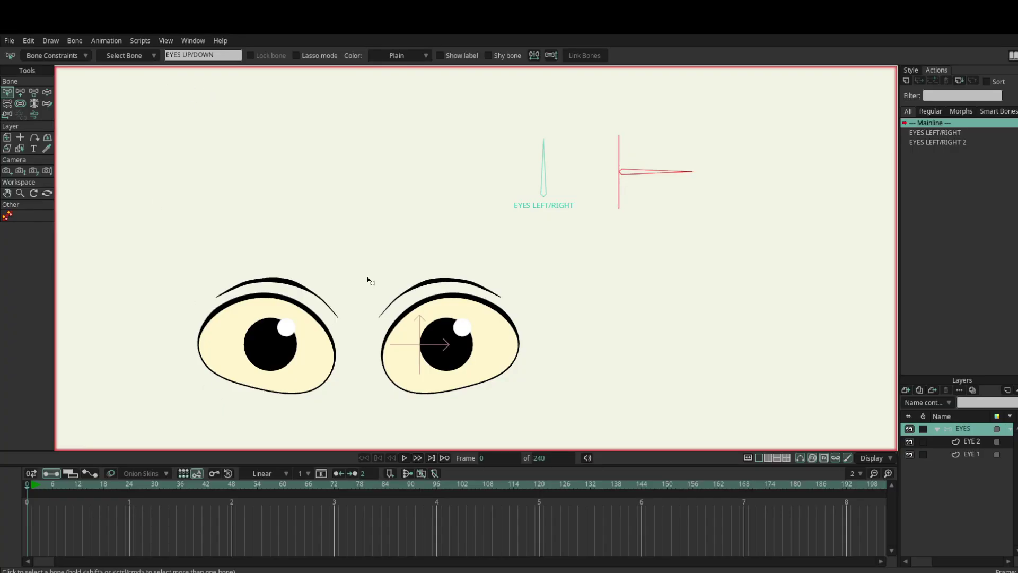
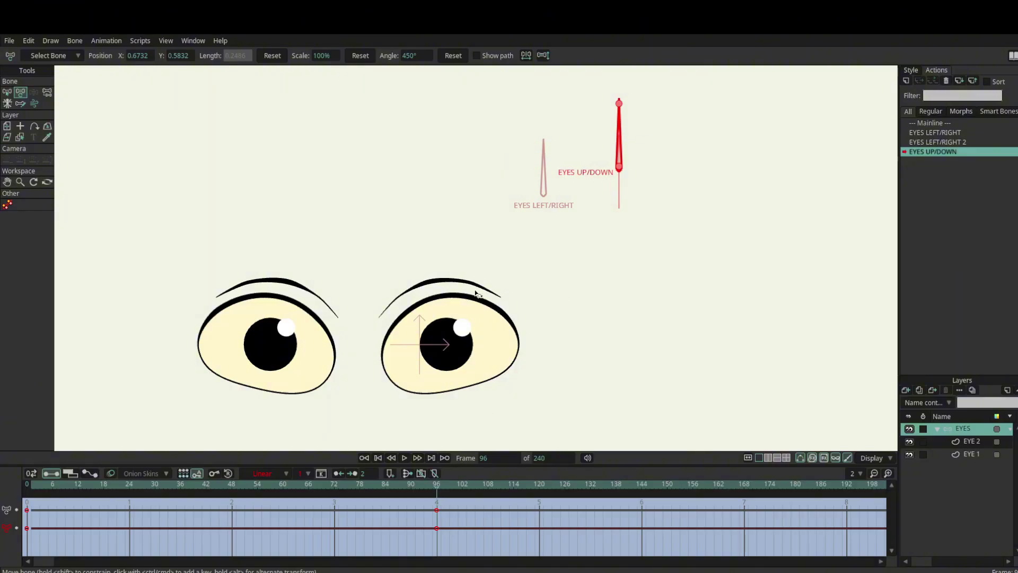
At frame 96 of the EYES UP/DOWN action, move the pupil and highlight of EYE 1 and EYE 2 up behind the upper lids
{"action": "left_click", "coordinate": [464, 333]}
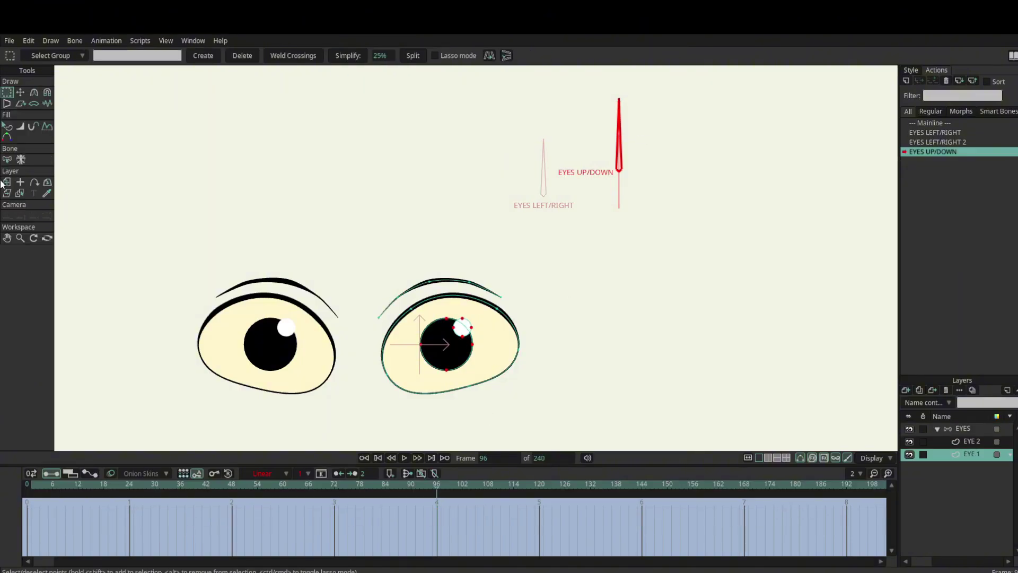
{"action": "left_click", "coordinate": [20, 92]}
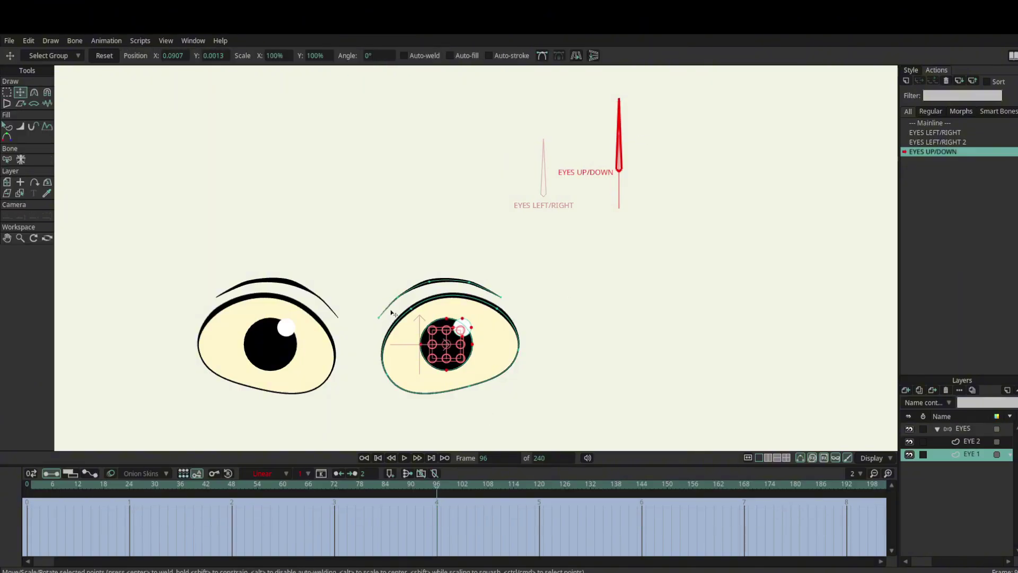
{"action": "right_click", "coordinate": [286, 348], "text": "alt"}
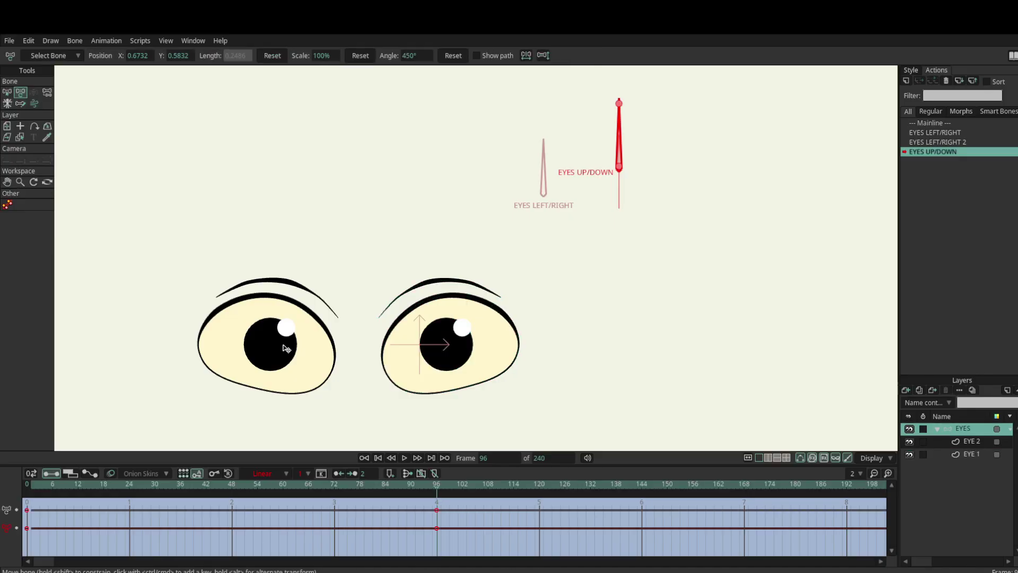
{"action": "left_click", "coordinate": [449, 346], "text": "ctrl+alt"}
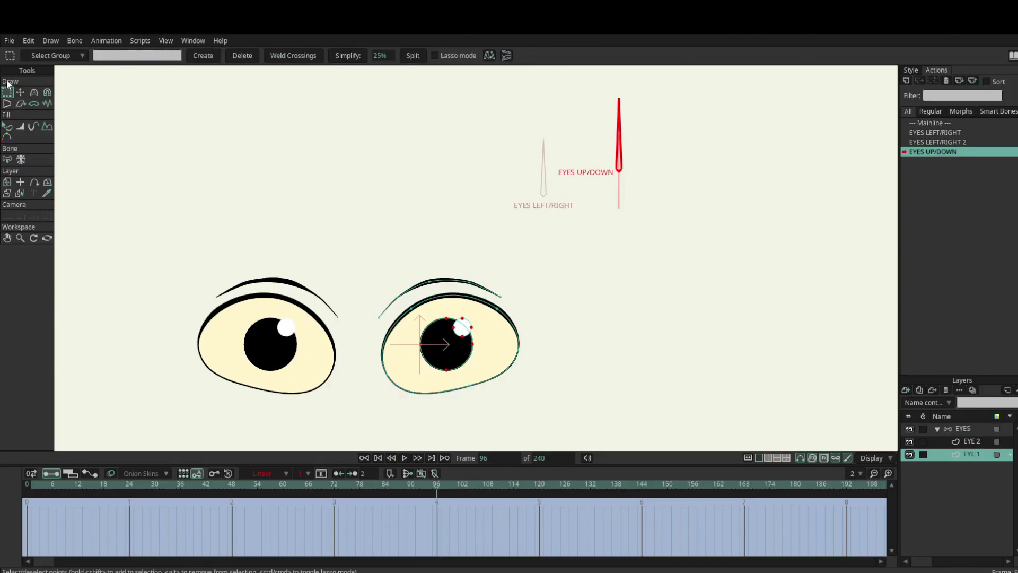
{"action": "left_click", "coordinate": [20, 92]}
{"action": "left_click_drag", "start_coordinate": [459, 346], "coordinate": [463, 306]}
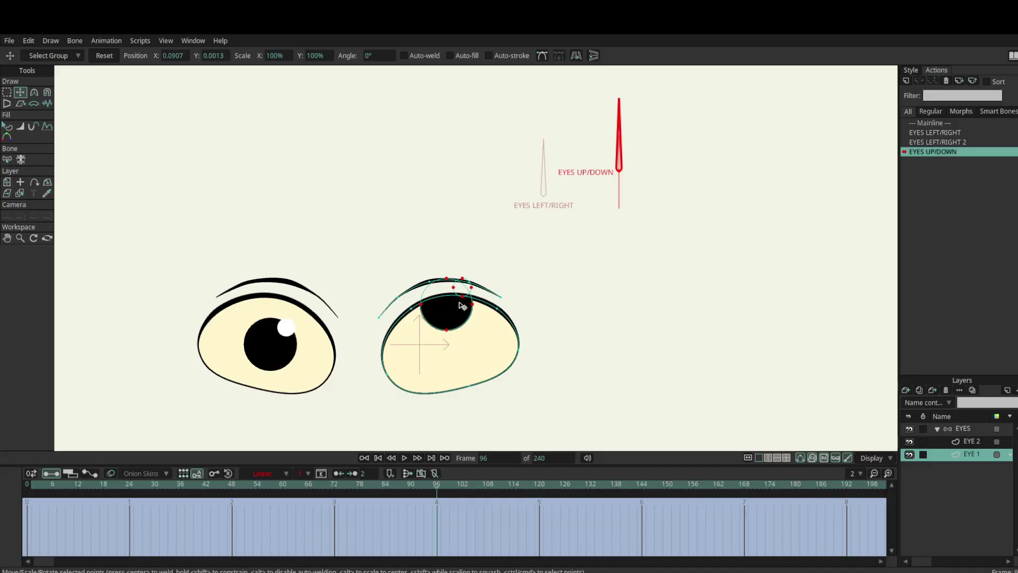
{"action": "left_click", "coordinate": [286, 336], "text": "ctrl+alt"}
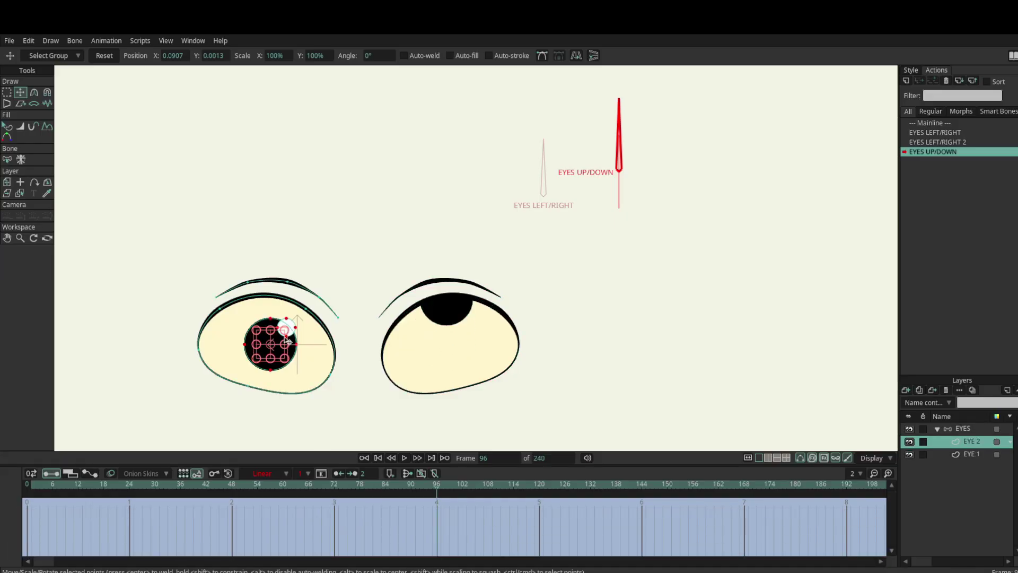
{"action": "left_click_drag", "start_coordinate": [281, 349], "coordinate": [287, 306]}
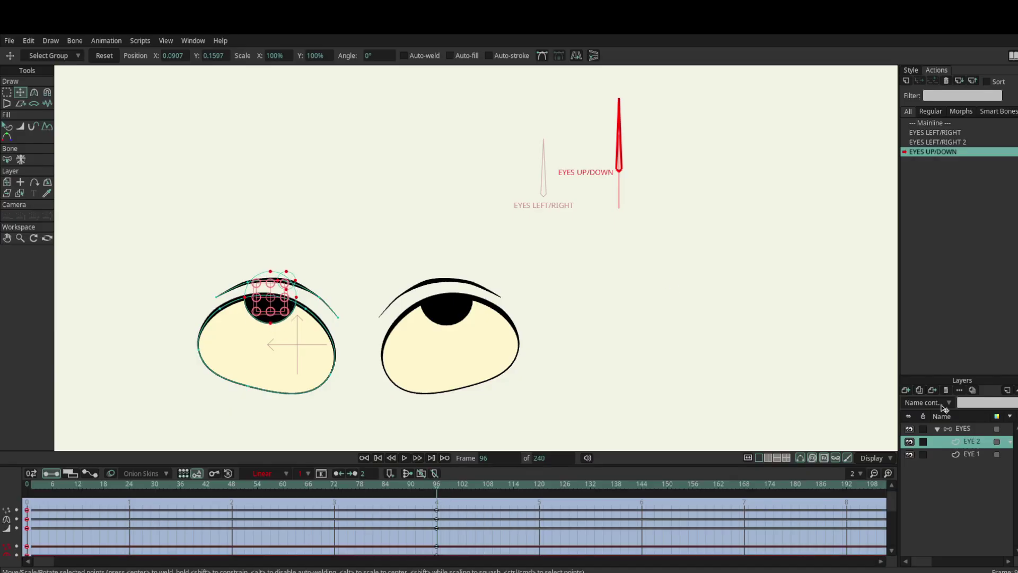
From the Mainline, create the EYES UP/DOWN 2 action for the EYES UP/DOWN bone and rotate the bone straight down at frame 96
{"action": "left_click", "coordinate": [965, 429]}
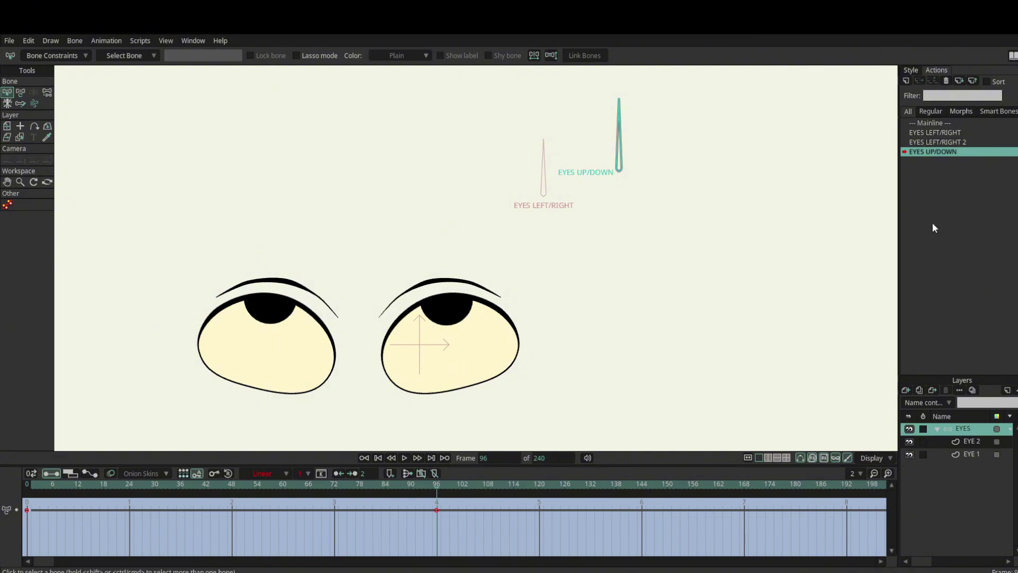
{"action": "double_click", "coordinate": [944, 123]}
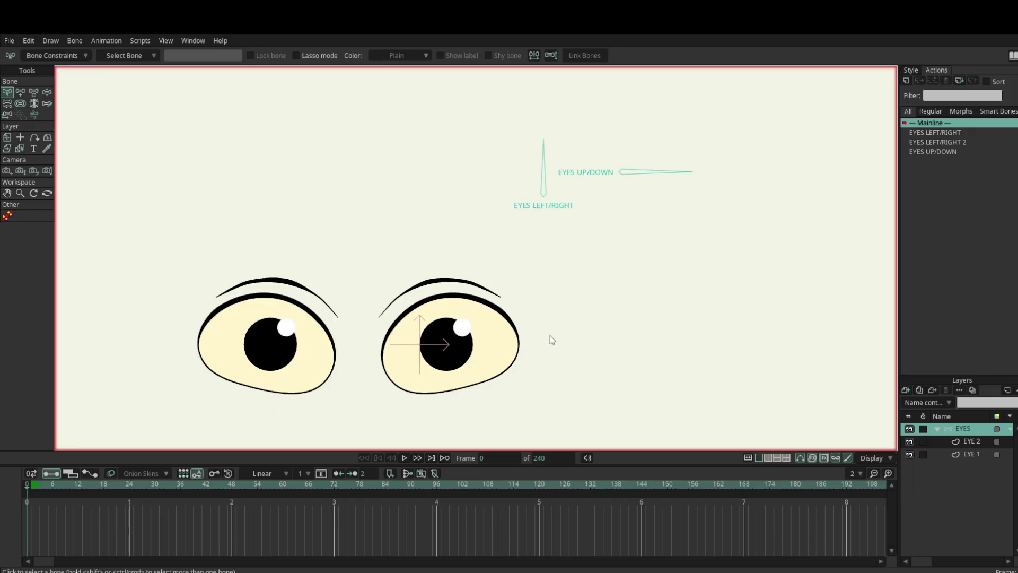
{"action": "left_click", "coordinate": [643, 171]}
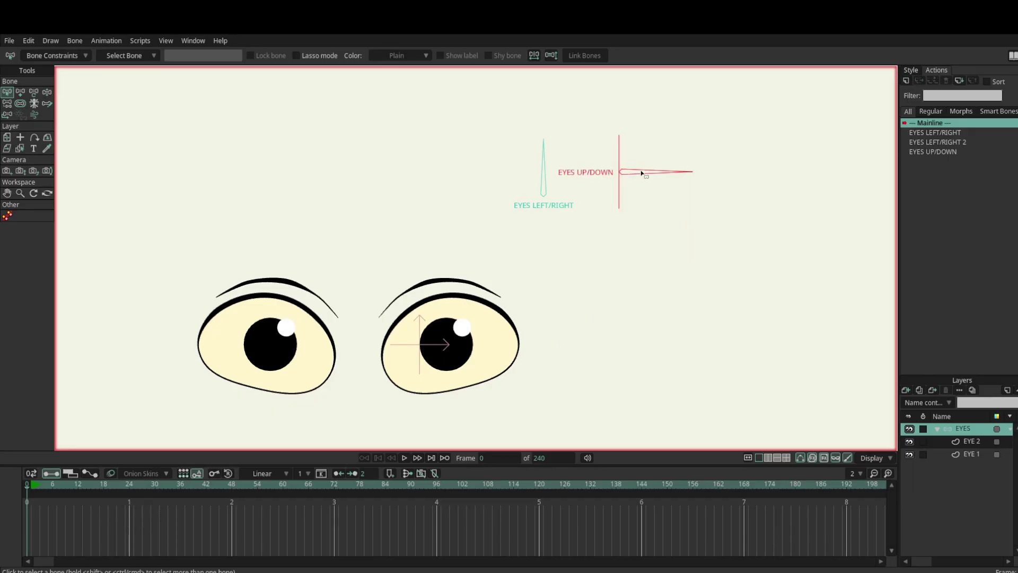
{"action": "left_click", "coordinate": [907, 81]}
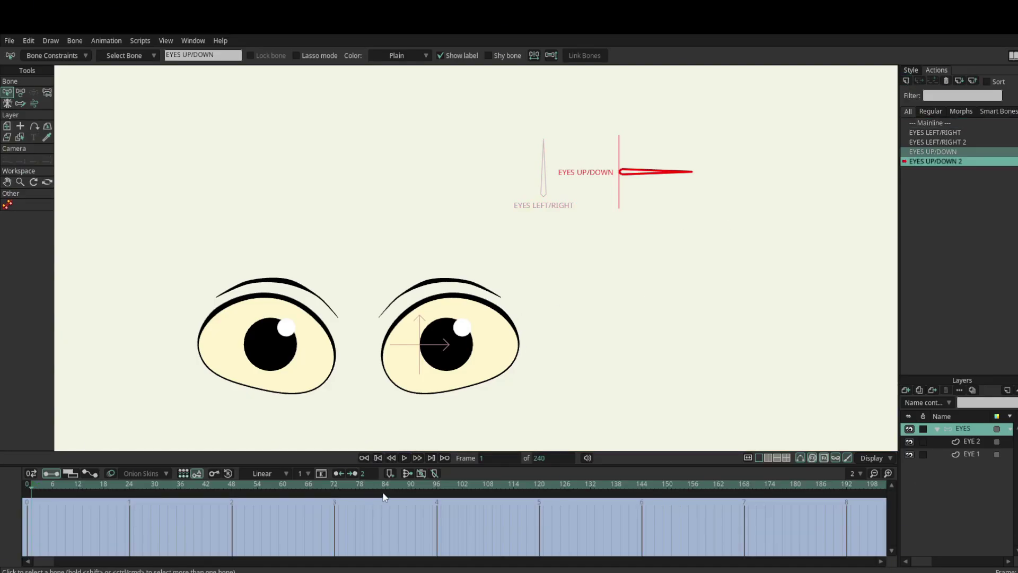
{"action": "left_click", "coordinate": [435, 485]}
{"action": "key", "text": "t"}
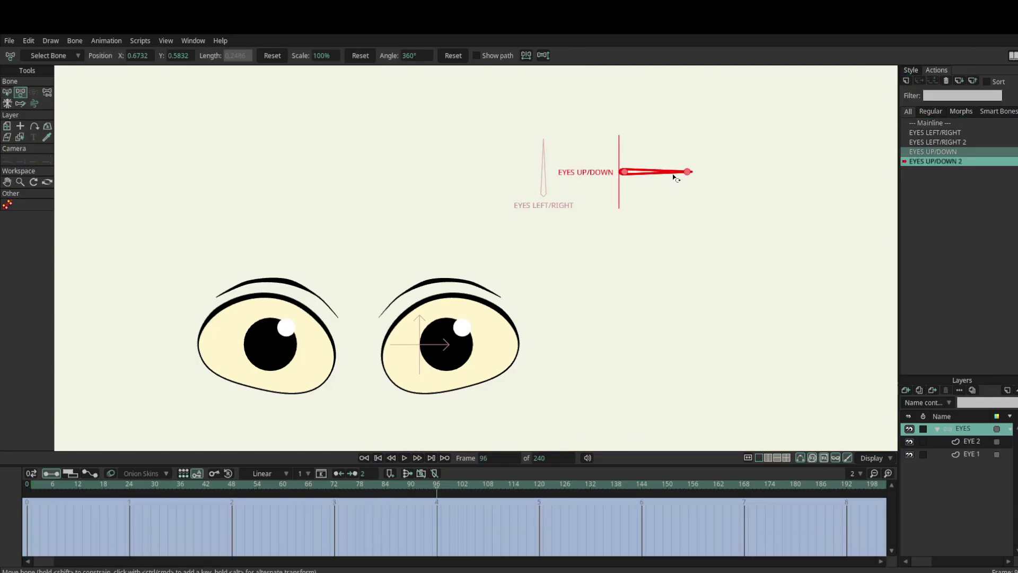
{"action": "left_click_drag", "start_coordinate": [675, 171], "coordinate": [619, 241]}
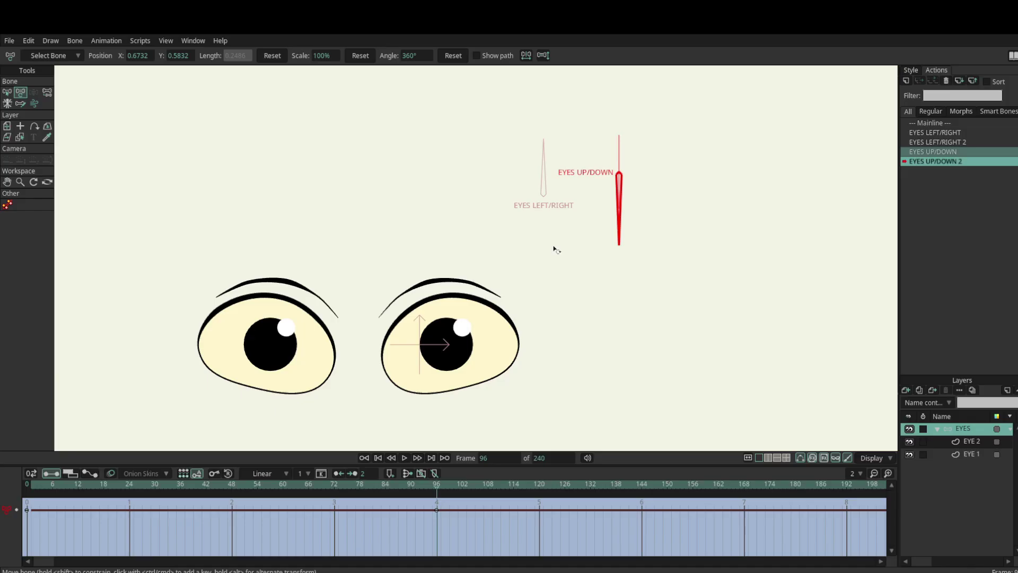
At frame 96 of EYES UP/DOWN 2, move the pupil and highlight of EYE 1 and EYE 2 down to the lower lids
{"action": "right_click", "coordinate": [454, 357], "text": "alt"}
{"action": "key", "text": "t"}
{"action": "key", "text": "t"}
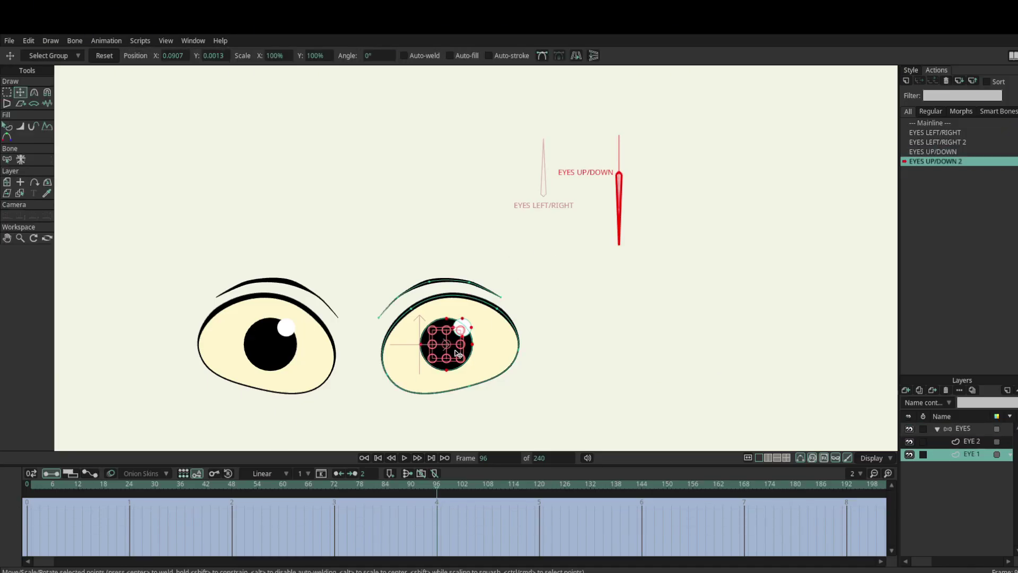
{"action": "left_click_drag", "start_coordinate": [457, 354], "coordinate": [462, 412]}
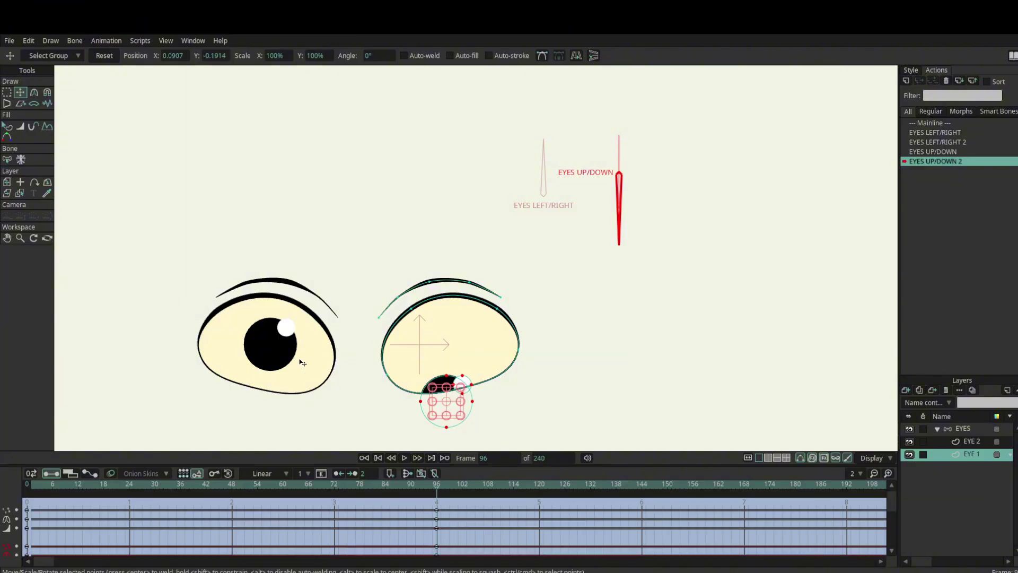
{"action": "left_click", "coordinate": [281, 356], "text": "ctrl+alt"}
{"action": "left_click", "coordinate": [282, 351]}
{"action": "left_click_drag", "start_coordinate": [281, 372], "coordinate": [296, 412]}
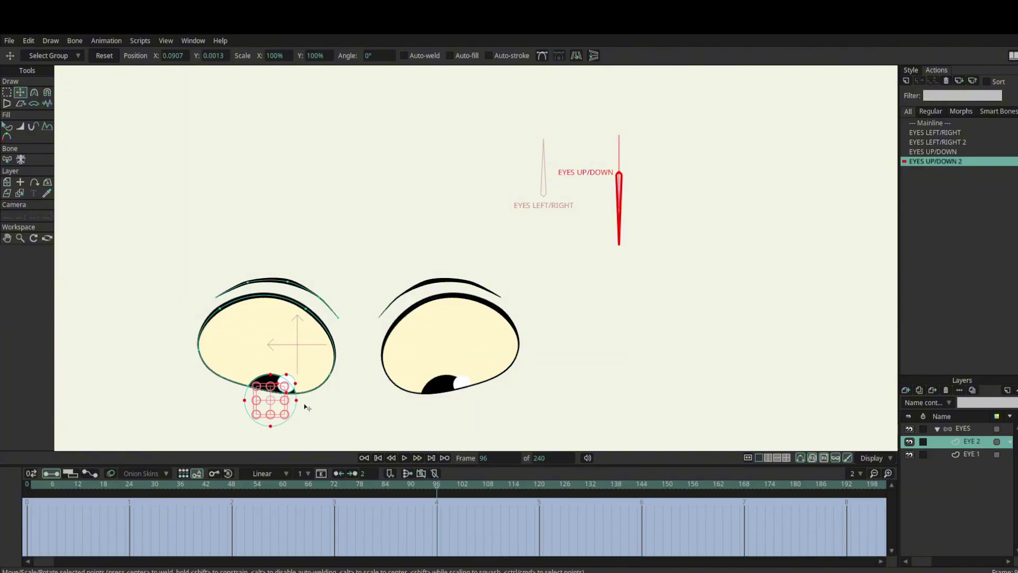
Return to the EYES layer on the Mainline and test the pupils by rotating the EYES UP/DOWN and EYES LEFT/RIGHT bones with Manipulate Bones
{"action": "left_click", "coordinate": [970, 430]}
{"action": "left_click", "coordinate": [947, 123]}
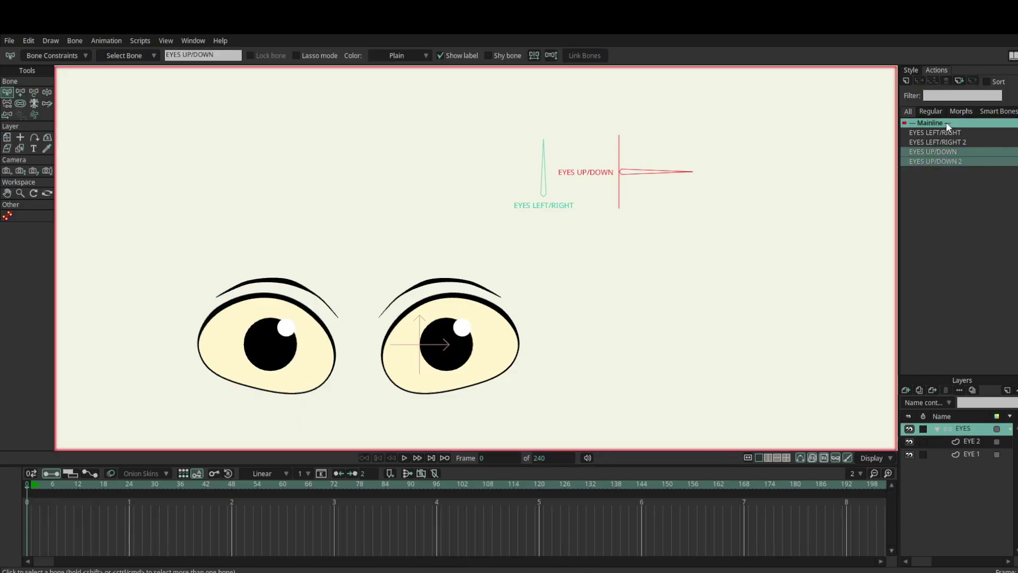
{"action": "key", "text": "z"}
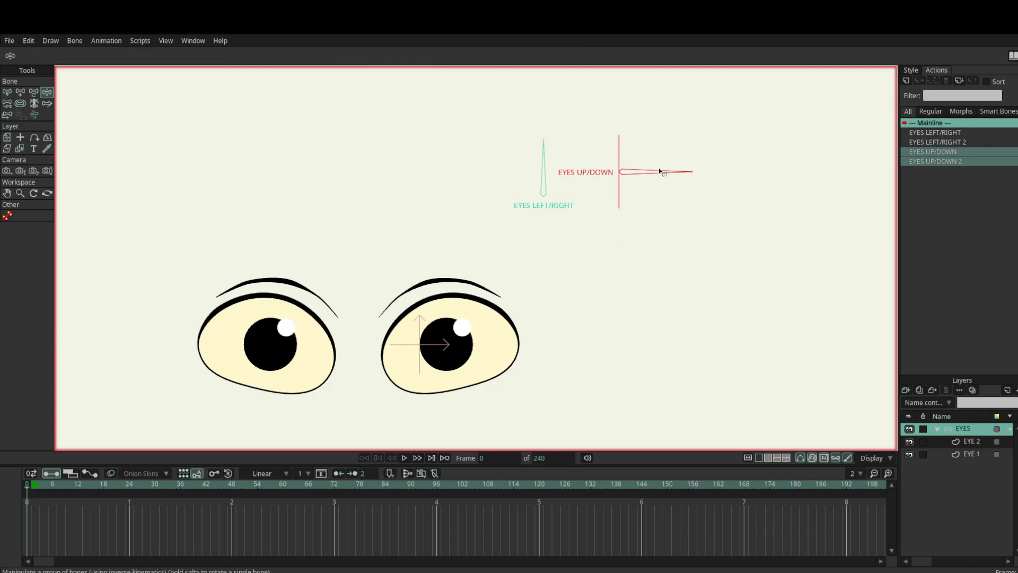
{"action": "left_click_drag", "start_coordinate": [662, 171], "coordinate": [652, 223]}
{"action": "left_click_drag", "start_coordinate": [552, 152], "coordinate": [493, 172]}
{"action": "left_click_drag", "start_coordinate": [639, 203], "coordinate": [655, 151]}
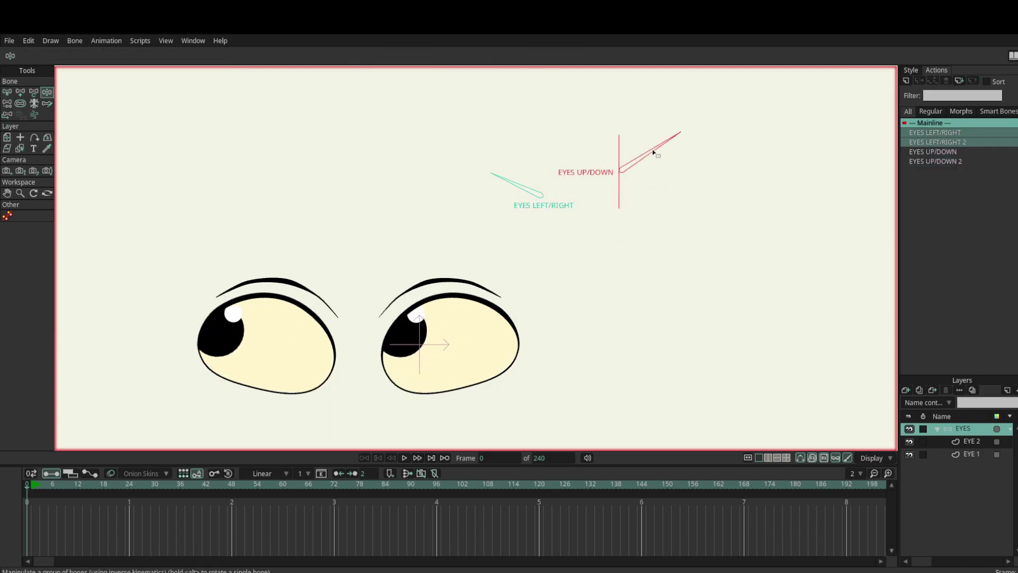
{"action": "left_click_drag", "start_coordinate": [509, 183], "coordinate": [541, 169]}
Add a short horizontal bone pointing right below the EYES UP/DOWN bone and name it Blink
{"action": "left_click_drag", "start_coordinate": [410, 395], "coordinate": [501, 341]}
{"action": "scroll", "coordinate": [457, 337], "scroll_direction": "down", "scroll_amount": 1}
{"action": "left_click_drag", "start_coordinate": [103, 484], "coordinate": [5, 497]}
{"action": "left_click_drag", "start_coordinate": [418, 300], "coordinate": [472, 353]}
{"action": "scroll", "coordinate": [481, 290], "scroll_direction": "up", "scroll_amount": 2}
{"action": "left_click_drag", "start_coordinate": [514, 257], "coordinate": [507, 247]}
{"action": "left_click", "coordinate": [19, 94]}
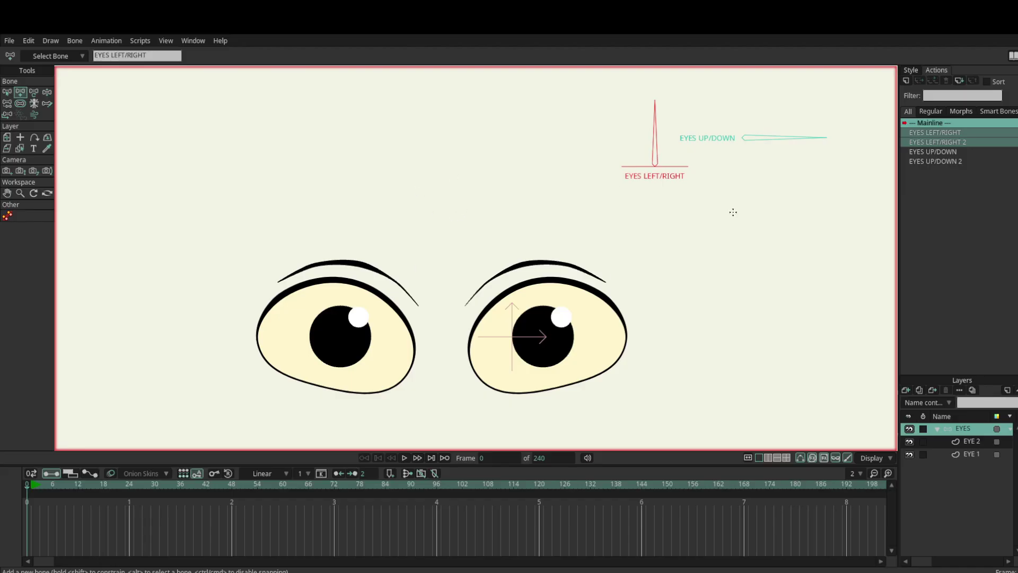
{"action": "left_click_drag", "start_coordinate": [748, 215], "coordinate": [830, 220]}
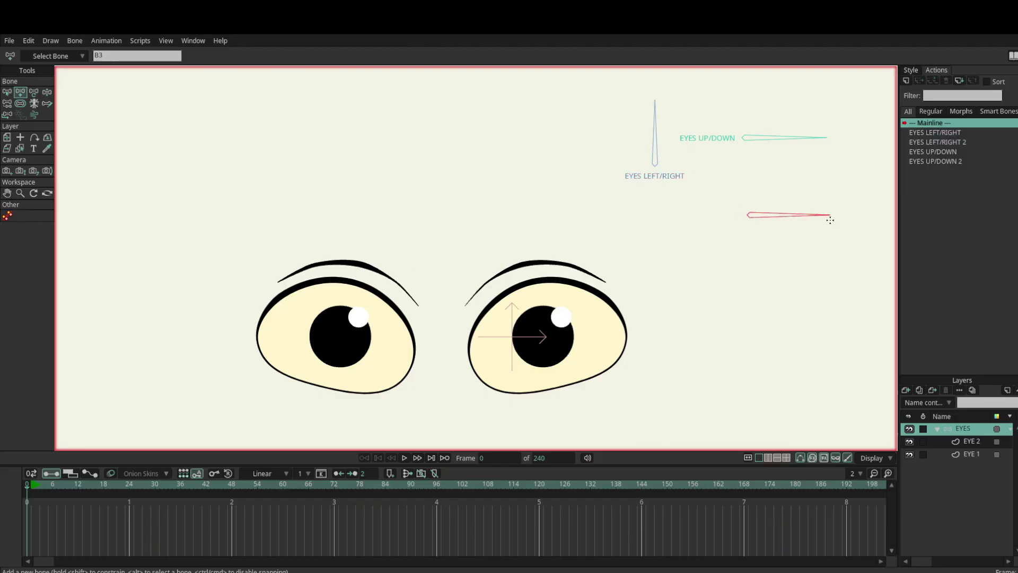
{"action": "left_click", "coordinate": [7, 92]}
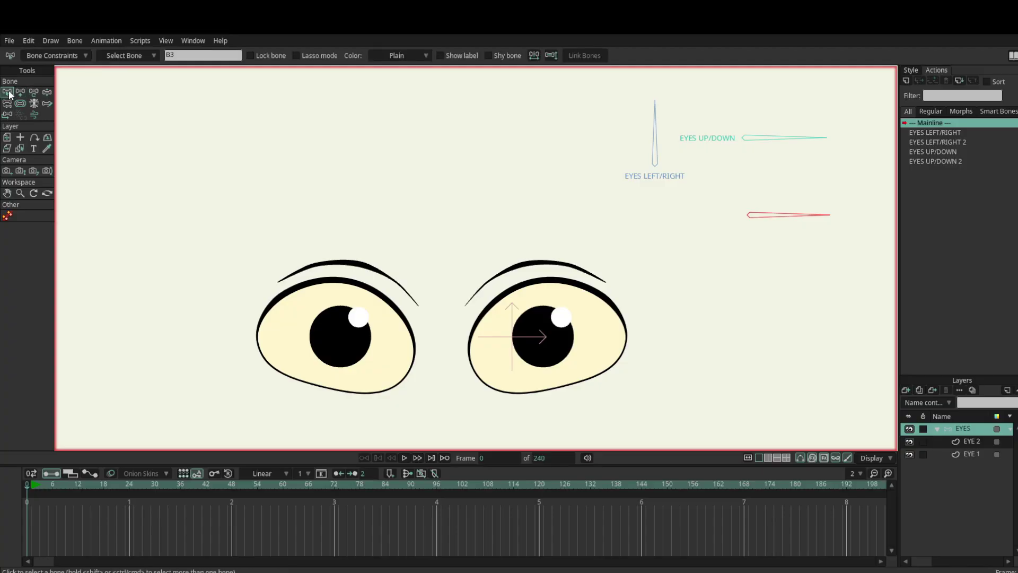
{"action": "left_click", "coordinate": [191, 55]}
{"action": "key", "text": "Return"}
On the EYE 1 layer, draw a closed eyelid outline over the eye's upper half, with a curved lower edge crossing the pupil
{"action": "left_click", "coordinate": [963, 455]}
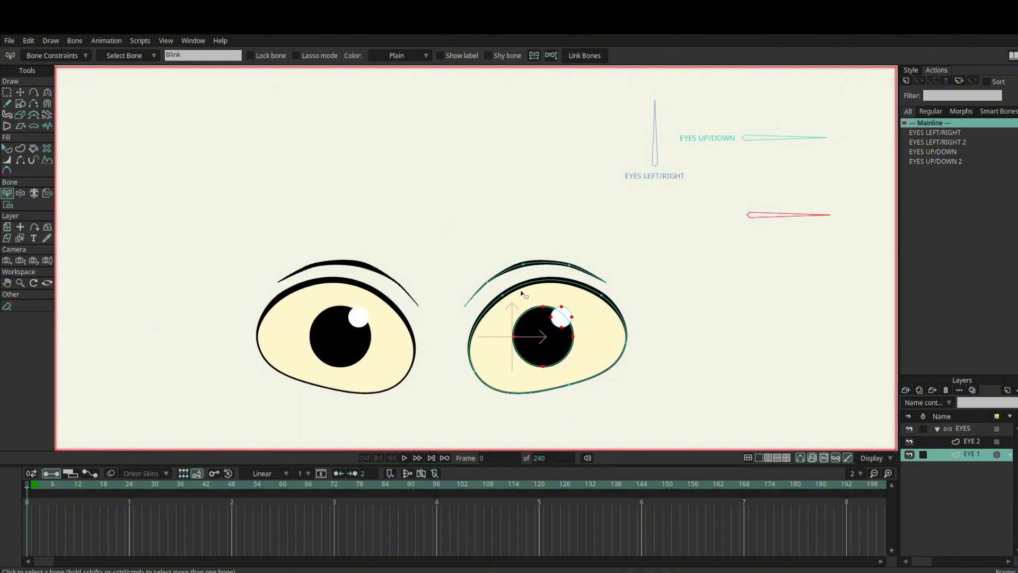
{"action": "left_click", "coordinate": [20, 103]}
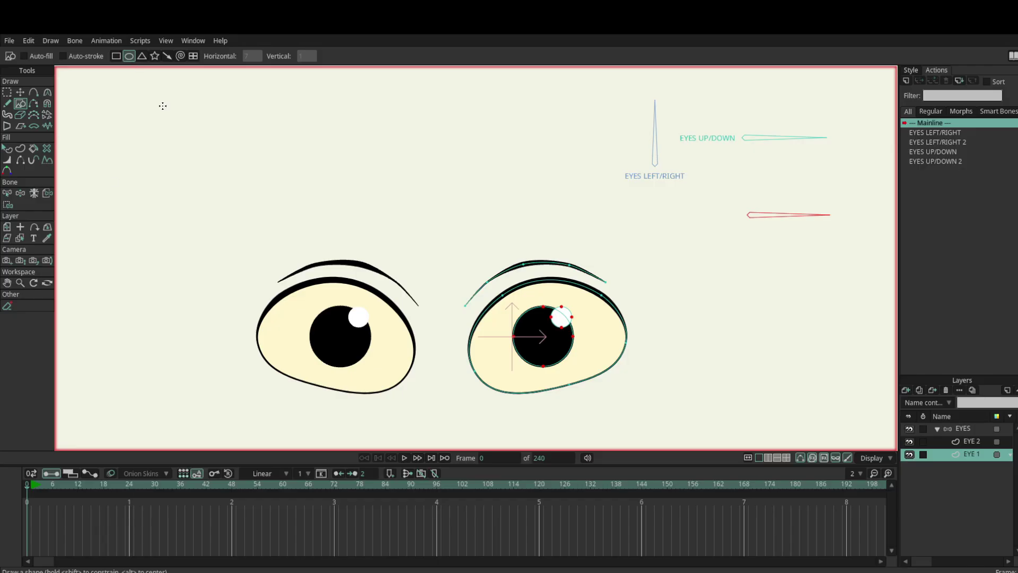
{"action": "key", "text": "a"}
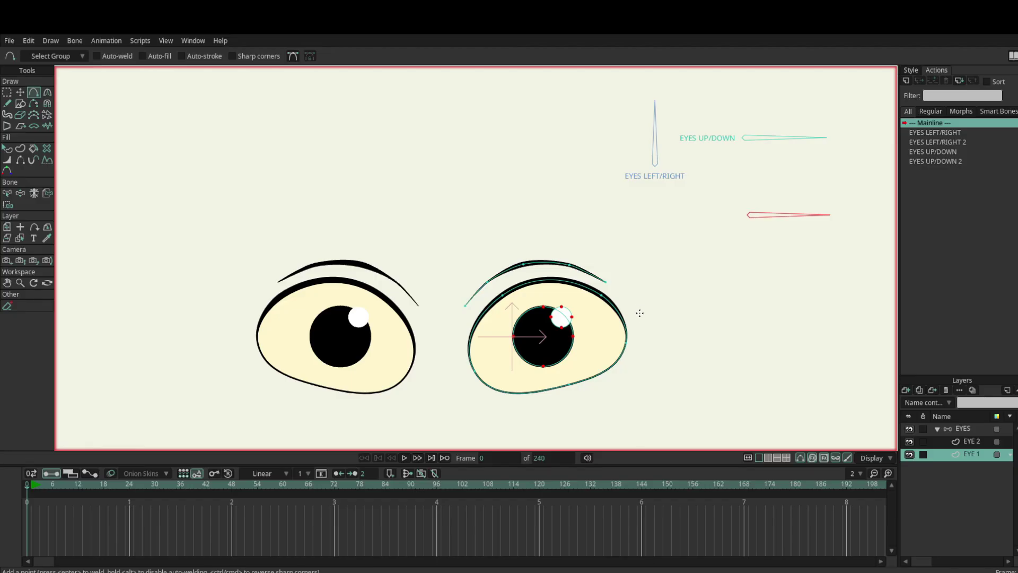
{"action": "mouse_move", "coordinate": [634, 319]}
{"action": "left_mouse_down"}
{"action": "mouse_move", "coordinate": [572, 327]}
{"action": "mouse_move", "coordinate": [594, 320]}
{"action": "left_mouse_up"}
{"action": "mouse_move", "coordinate": [594, 319]}
{"action": "left_mouse_down"}
{"action": "mouse_move", "coordinate": [500, 332]}
{"action": "mouse_move", "coordinate": [461, 358]}
{"action": "mouse_move", "coordinate": [472, 348]}
{"action": "mouse_move", "coordinate": [439, 358]}
{"action": "mouse_move", "coordinate": [437, 237]}
{"action": "mouse_move", "coordinate": [575, 216]}
{"action": "mouse_move", "coordinate": [640, 226]}
{"action": "mouse_move", "coordinate": [634, 320]}
{"action": "left_mouse_up"}
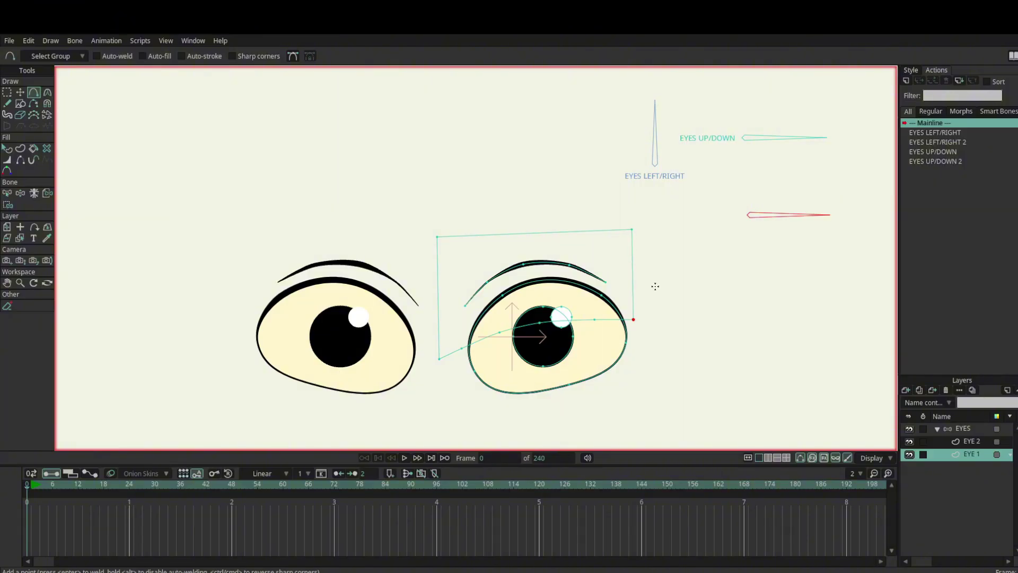
{"action": "key", "text": "t"}
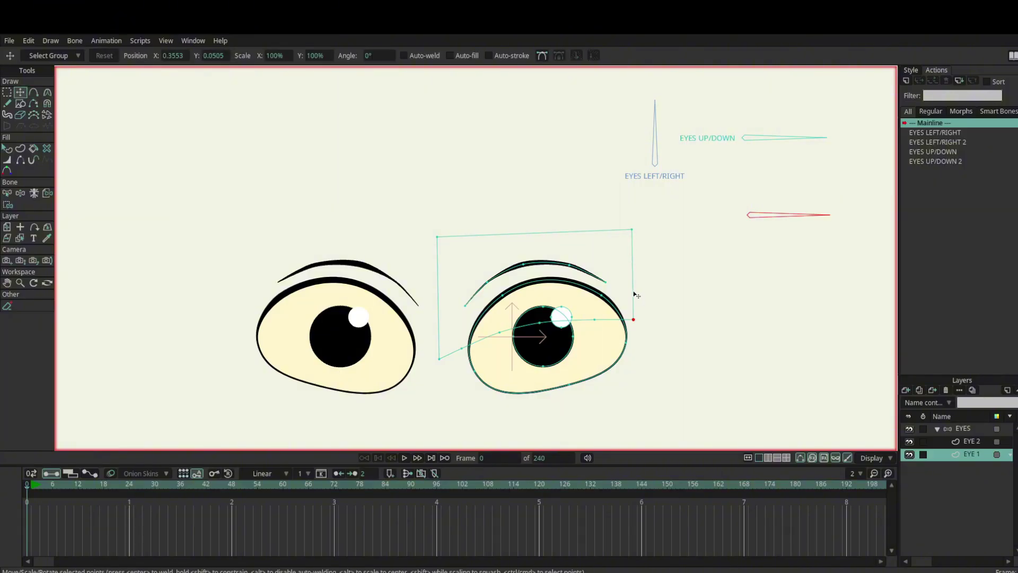
Create a shape with both fill and stroke from the eyelid outline, using a light blue fill
{"action": "key", "text": "q"}
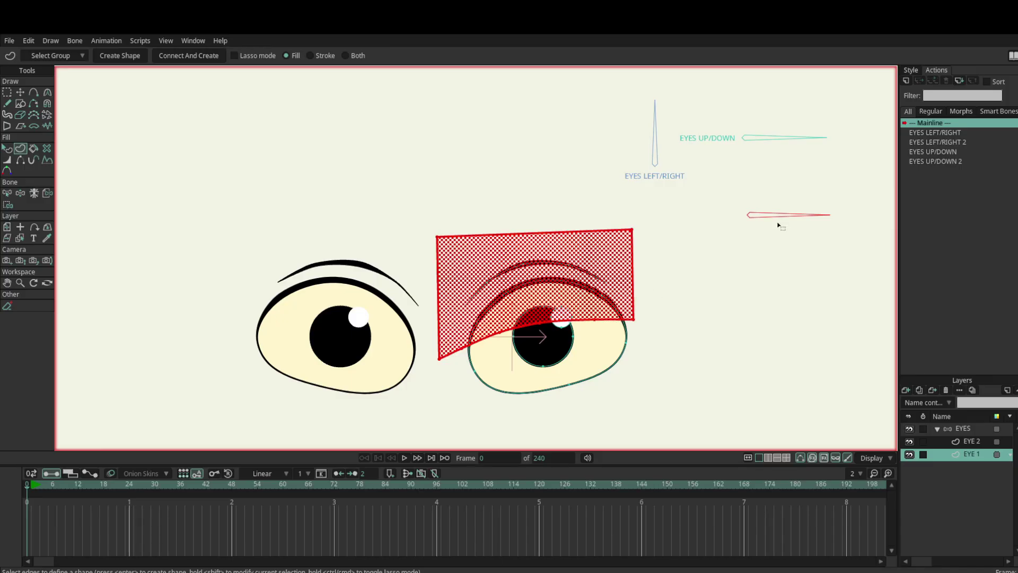
{"action": "left_click", "coordinate": [345, 56]}
{"action": "left_click", "coordinate": [910, 71]}
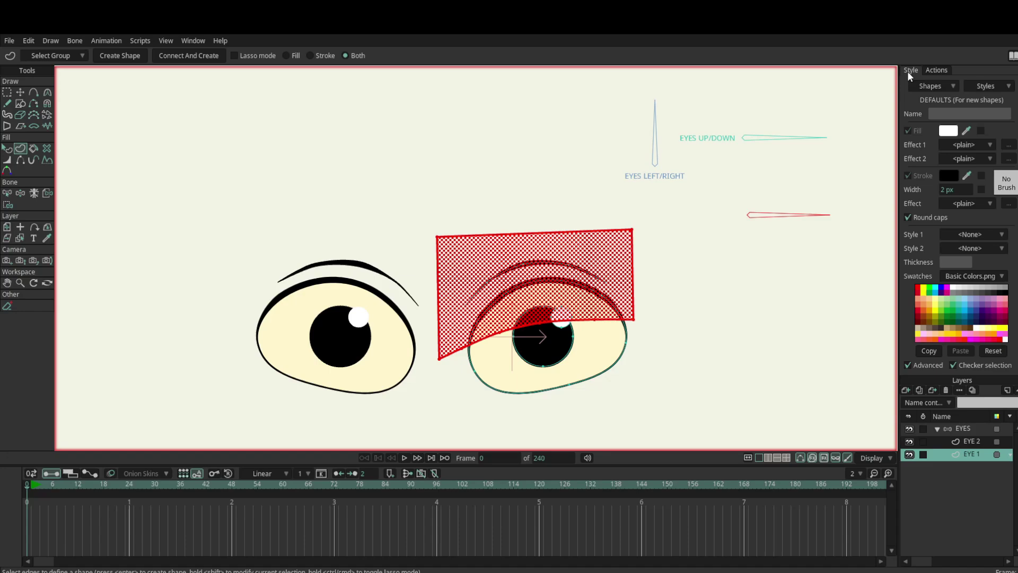
{"action": "left_click", "coordinate": [946, 131]}
{"action": "left_click", "coordinate": [116, 58]}
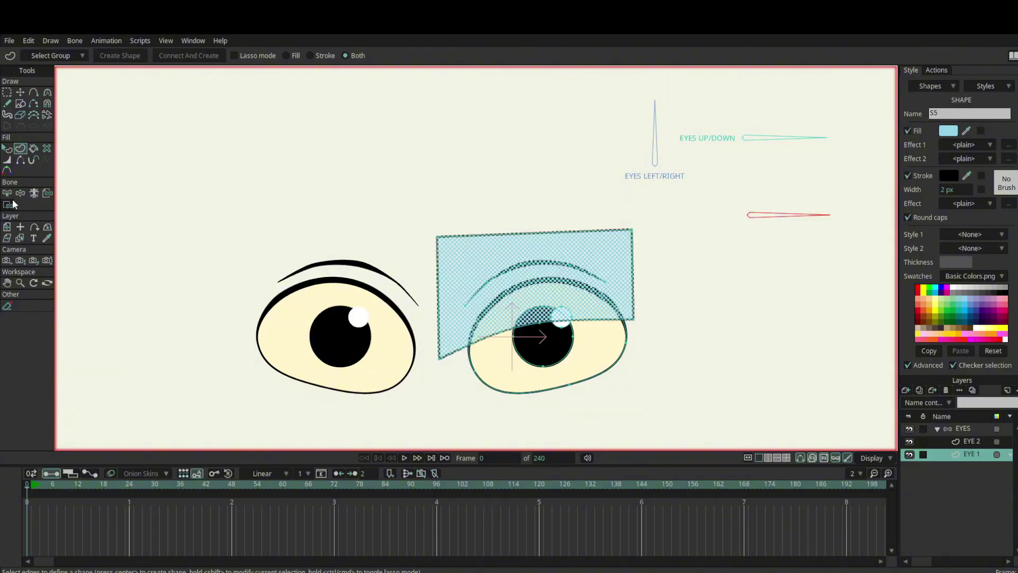
Set the eyelid shape on EYE 1 to Intersect and restack it so it is clipped inside the eye outline
{"action": "left_click", "coordinate": [11, 149]}
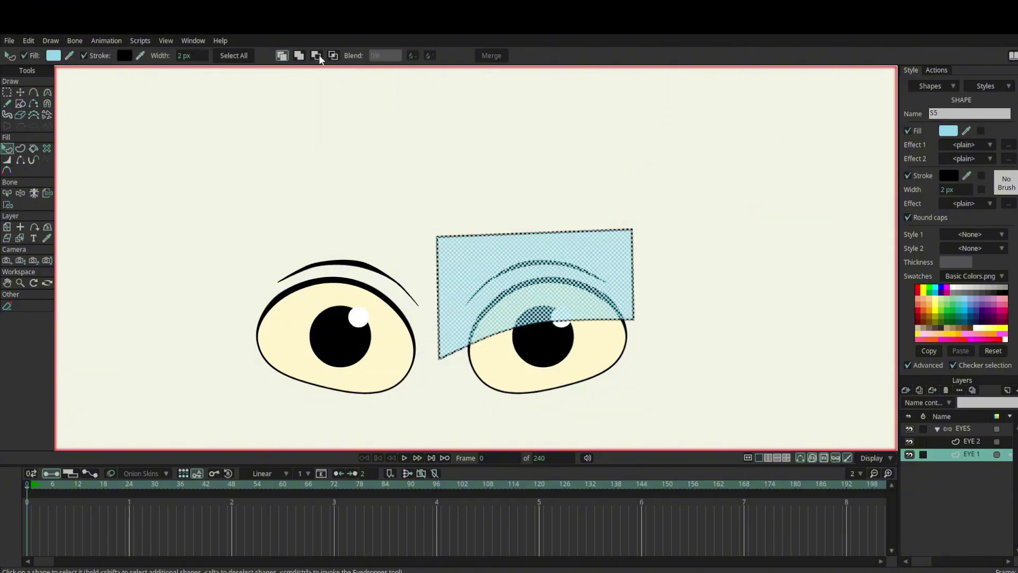
{"action": "left_click", "coordinate": [334, 56]}
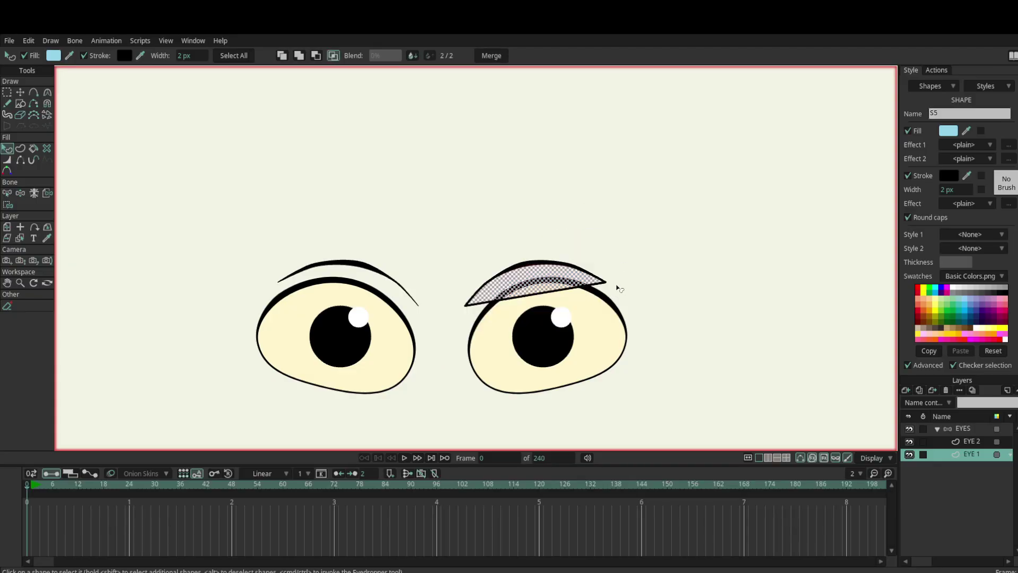
{"action": "left_click", "coordinate": [619, 289]}
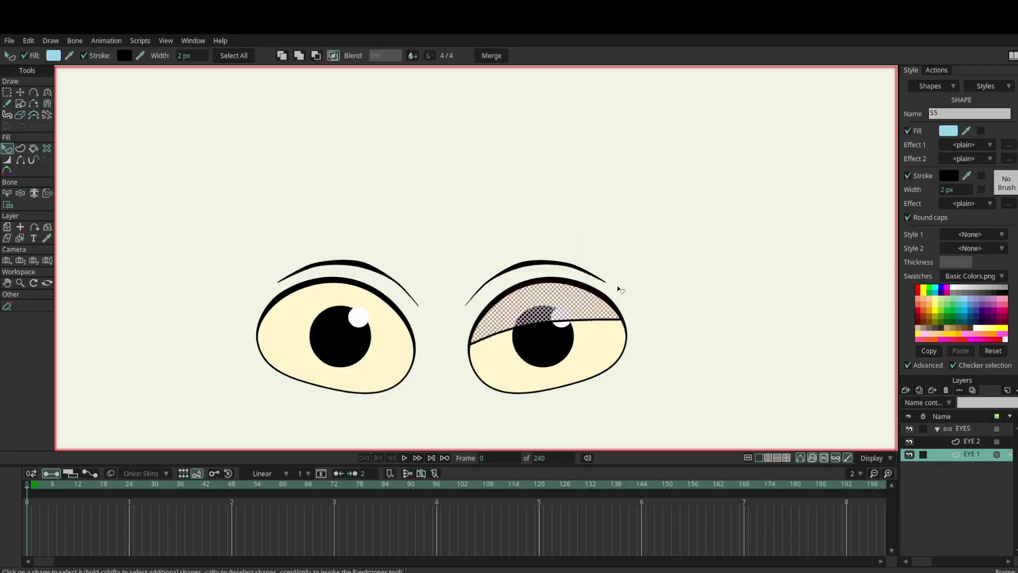
Move the whole eyelid outline upward until its lower edge clears the eye opening
{"action": "left_click", "coordinate": [21, 93]}
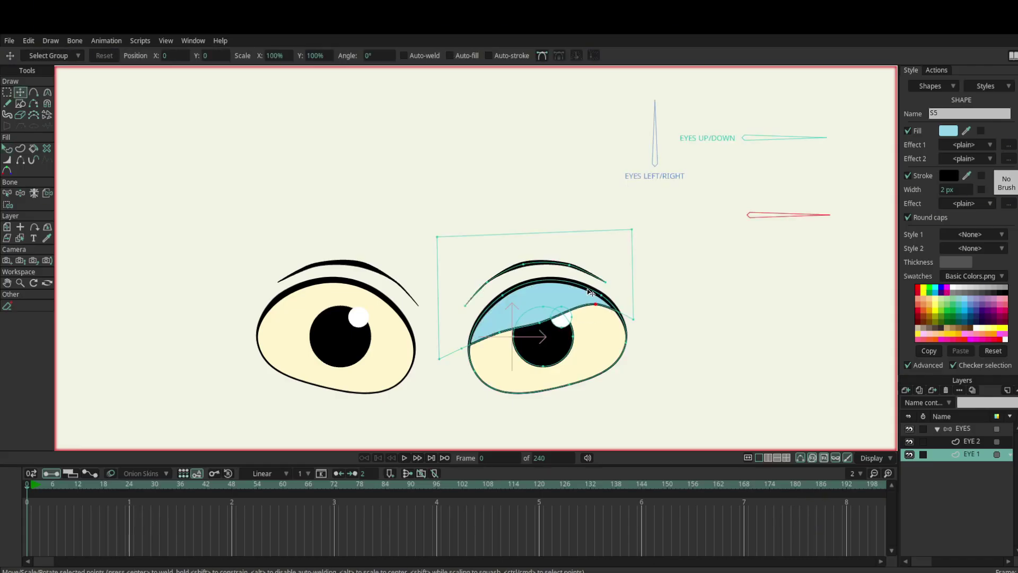
{"action": "left_click", "coordinate": [631, 286]}
{"action": "left_click_drag", "start_coordinate": [622, 285], "coordinate": [622, 248]}
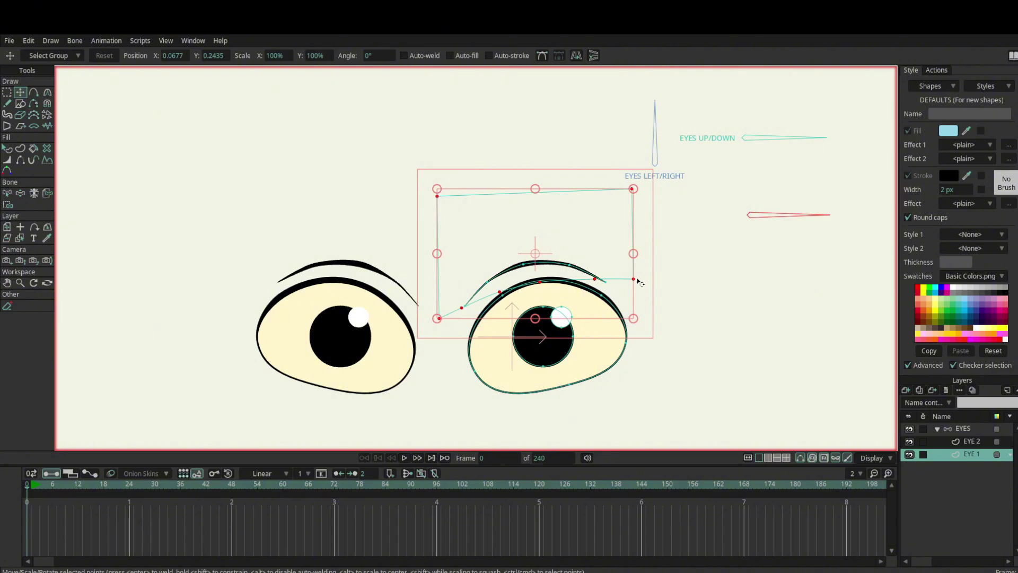
Paste the upper eyelid into the EYE 2 layer and restack it so it is clipped inside that eye instead of the brow crease
{"action": "left_click", "coordinate": [976, 441]}
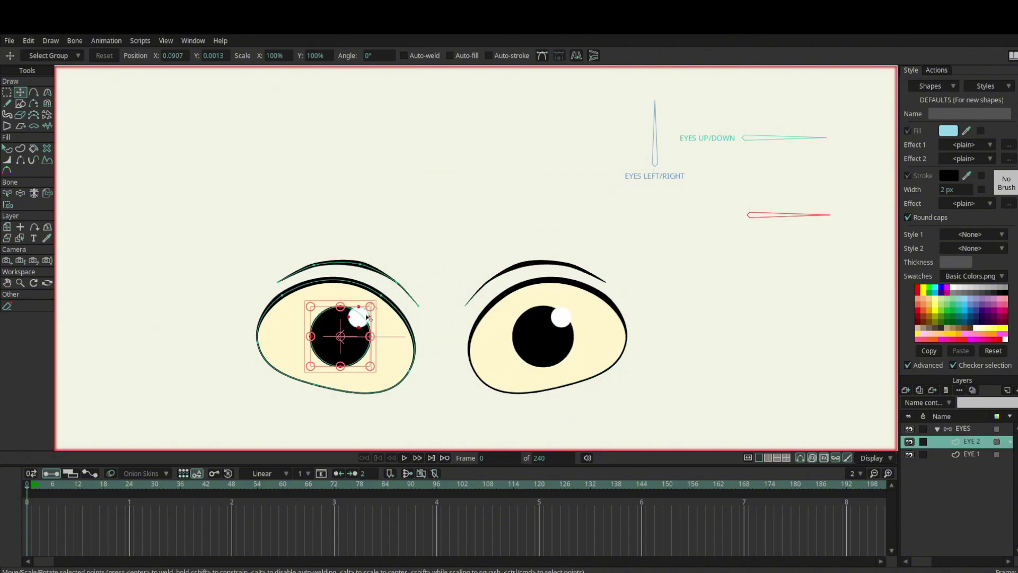
{"action": "key", "text": "ctrl+v"}
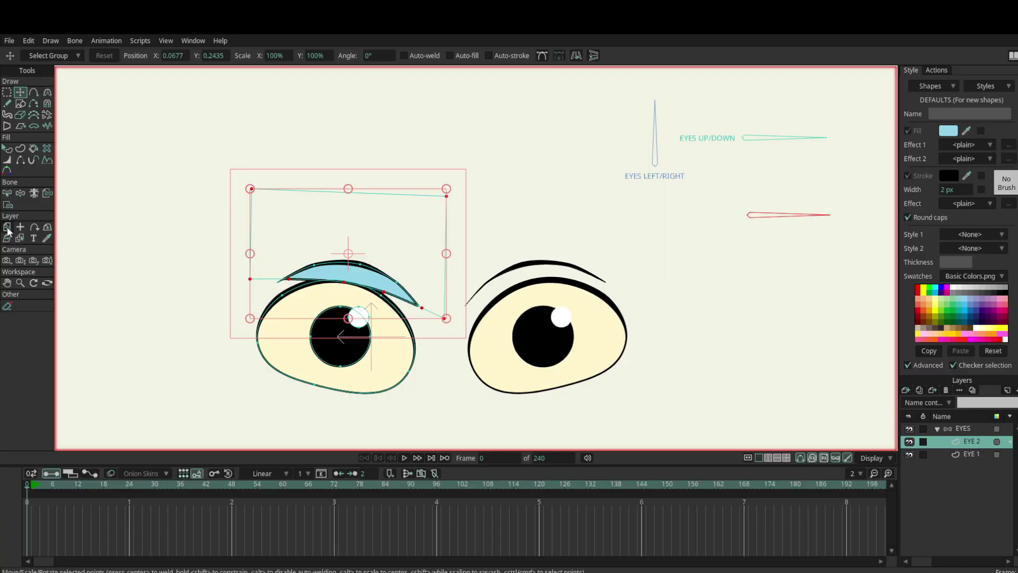
{"action": "left_click", "coordinate": [7, 151]}
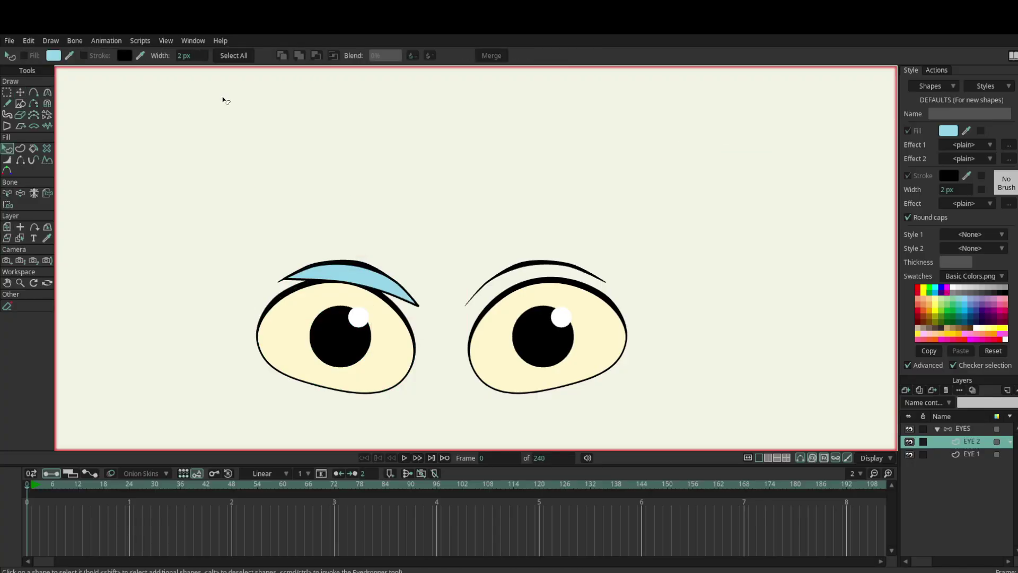
{"action": "left_click", "coordinate": [361, 267]}
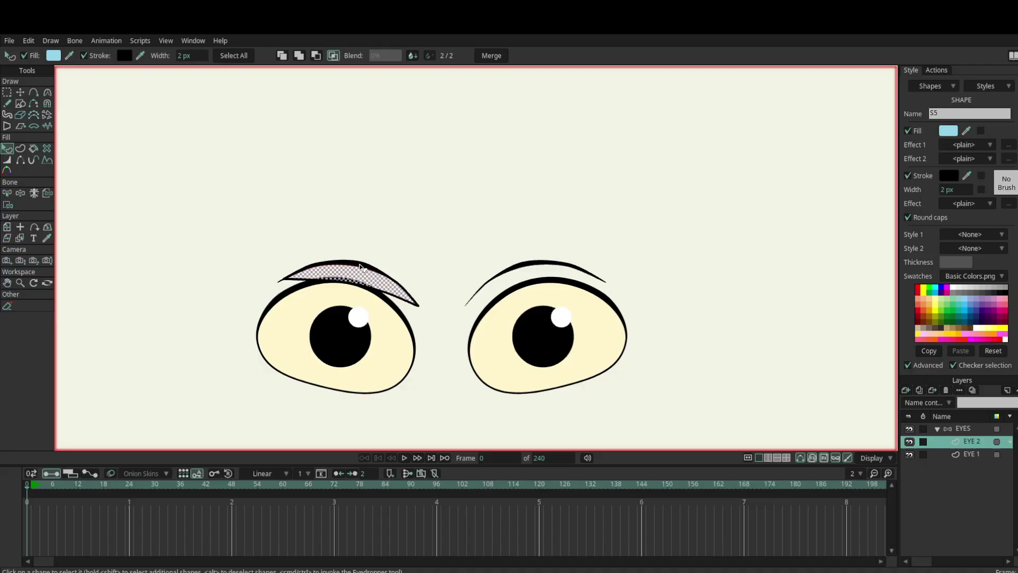
{"action": "left_click", "coordinate": [392, 123]}
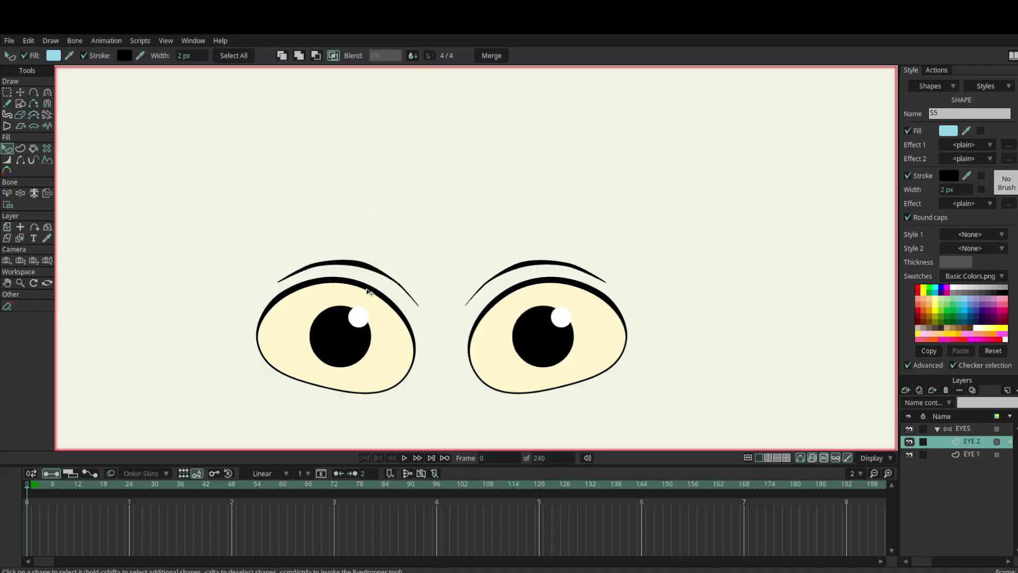
{"action": "key", "text": "t"}
{"action": "left_click_drag", "start_coordinate": [397, 279], "coordinate": [400, 280]}
{"action": "key", "text": "ctrl+z"}
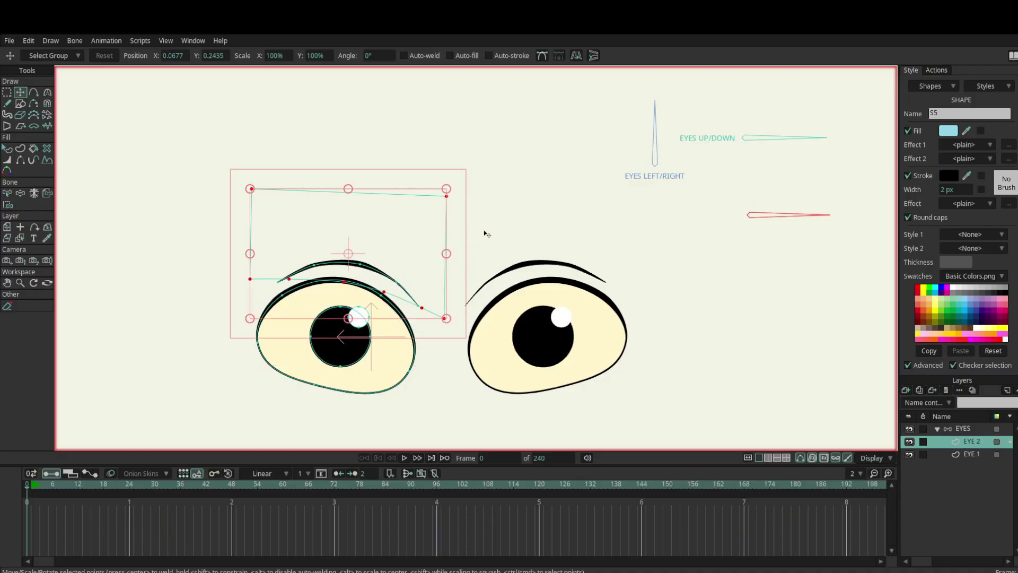
{"action": "left_click", "coordinate": [493, 225]}
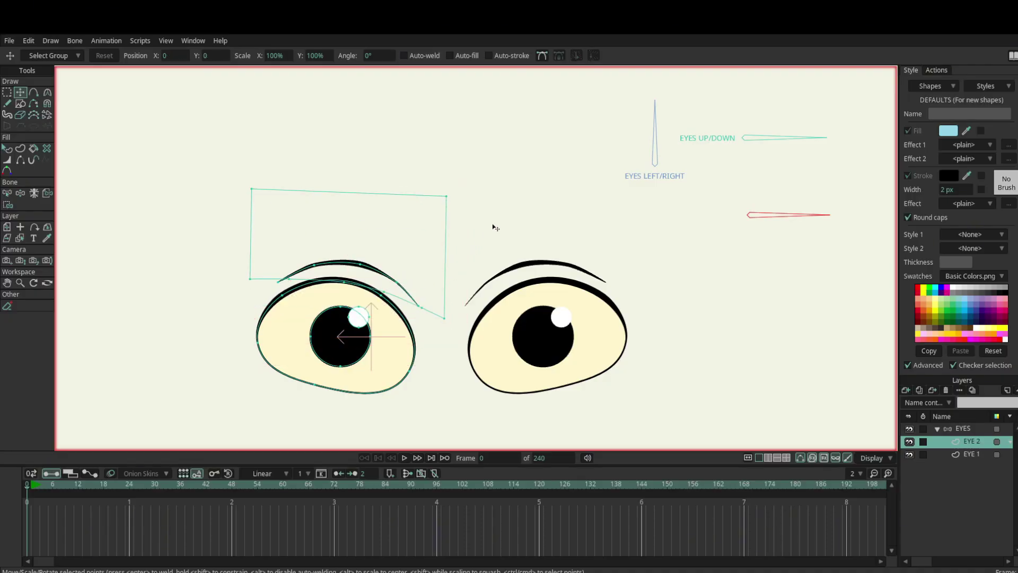
On the EYE 1 layer, duplicate the upper eyelid outline, turn the copy upside down and place it across the eye's lower part
{"action": "left_click", "coordinate": [992, 452]}
{"action": "left_click", "coordinate": [970, 441]}
{"action": "left_click", "coordinate": [973, 452]}
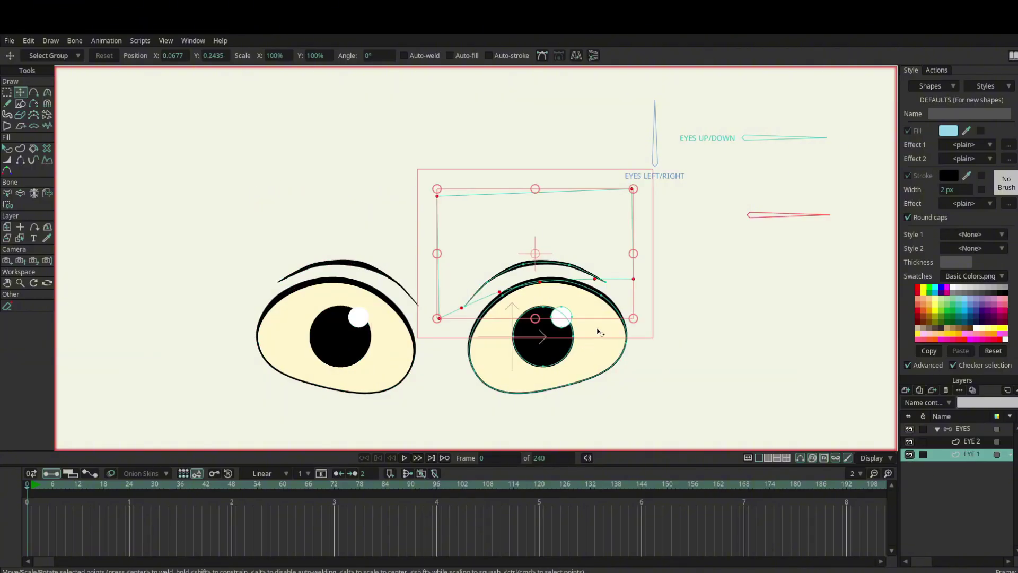
{"action": "left_click_drag", "start_coordinate": [639, 328], "coordinate": [418, 177]}
{"action": "left_click_drag", "start_coordinate": [570, 260], "coordinate": [584, 406]}
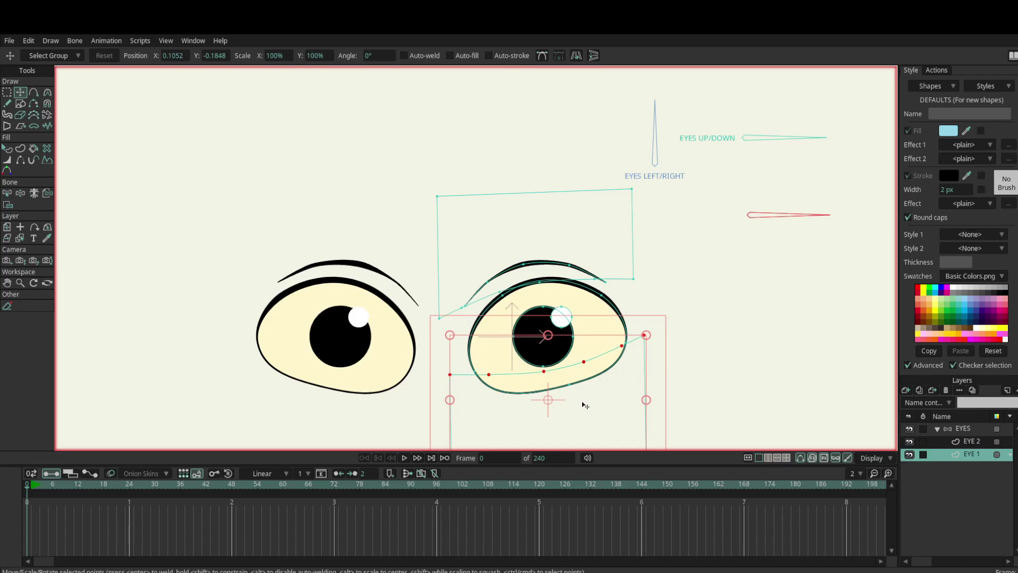
{"action": "left_click_drag", "start_coordinate": [585, 406], "coordinate": [590, 416]}
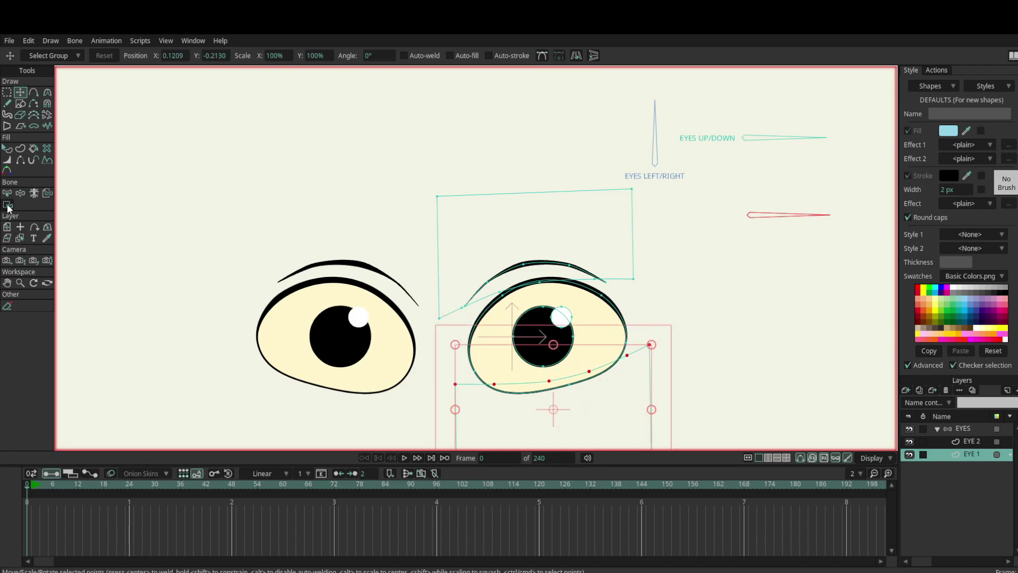
Restack the lower eyelid shape so it is clipped inside the EYE 1 outline, and nudge the lid slightly upward
{"action": "key", "text": "q"}
{"action": "left_click", "coordinate": [571, 410]}
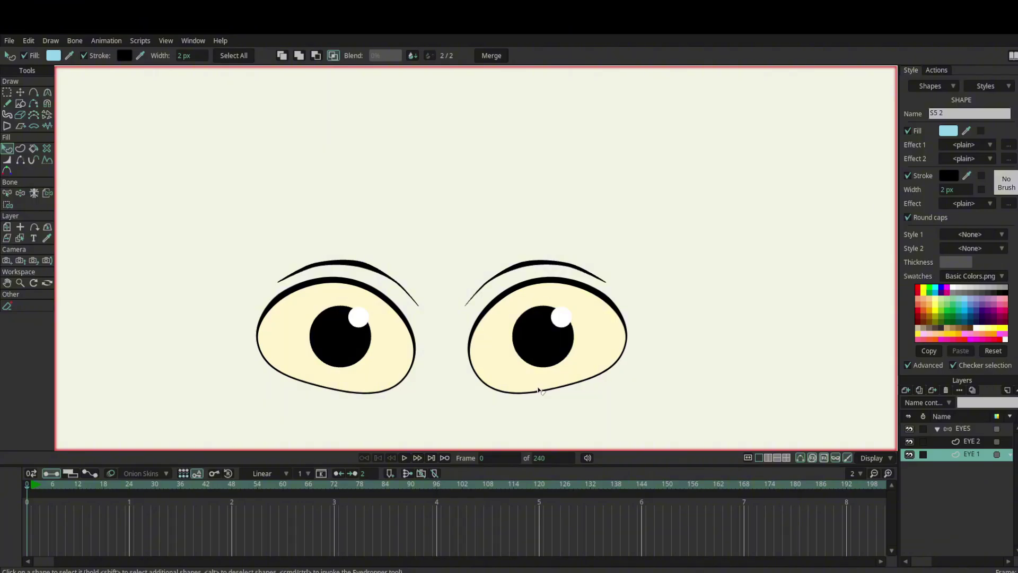
{"action": "left_click", "coordinate": [539, 391]}
{"action": "key", "text": "t"}
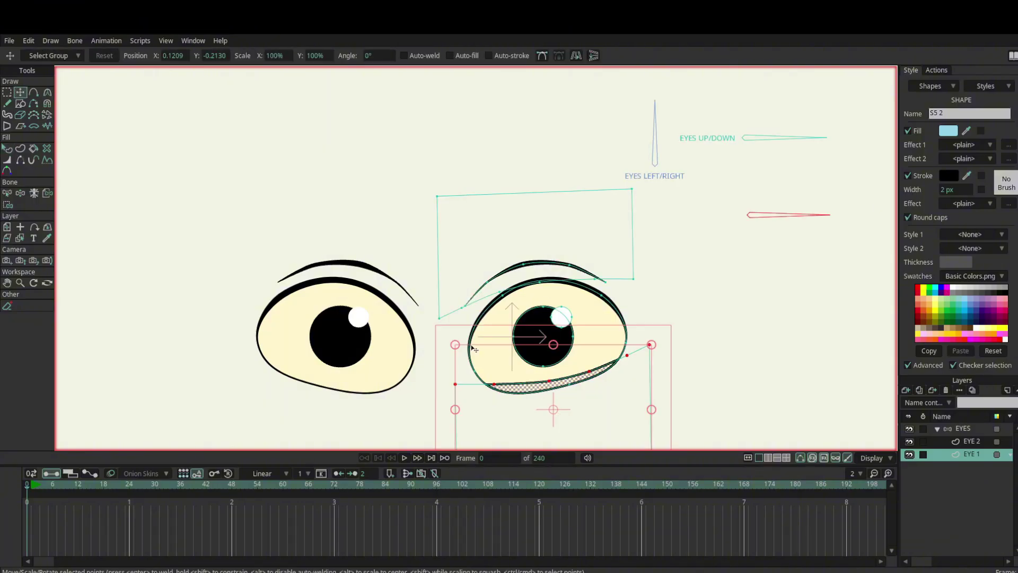
{"action": "left_click_drag", "start_coordinate": [538, 412], "coordinate": [538, 406]}
{"action": "left_click", "coordinate": [758, 366]}
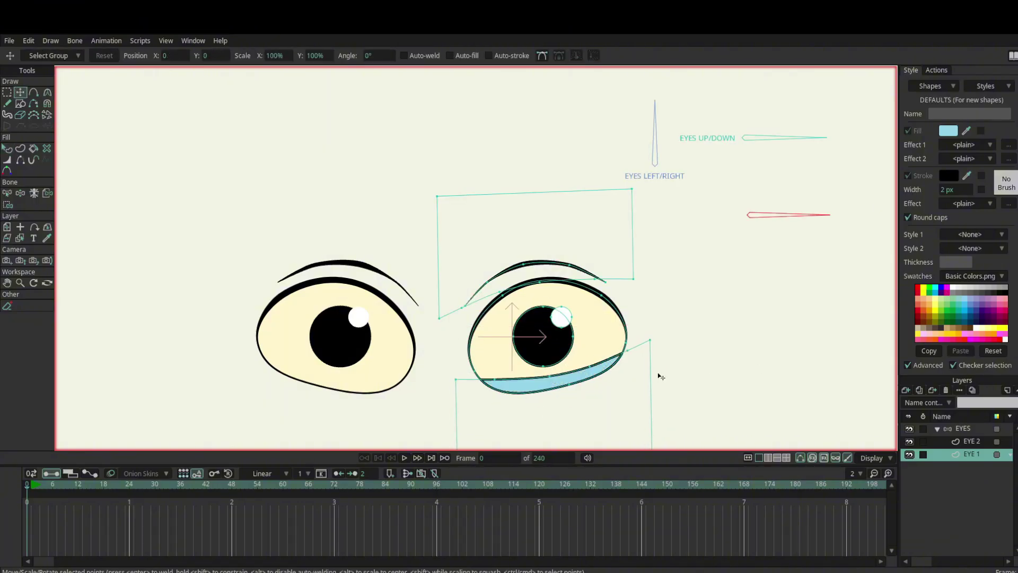
Raise the lower eyelid's upper edge over the pupil's lower part and adjust its points into a smooth slanted curve
{"action": "key", "text": "ctrl+a"}
{"action": "mouse_move", "coordinate": [608, 392]}
{"action": "left_mouse_down"}
{"action": "mouse_move", "coordinate": [606, 408]}
{"action": "mouse_move", "coordinate": [605, 382]}
{"action": "left_mouse_up"}
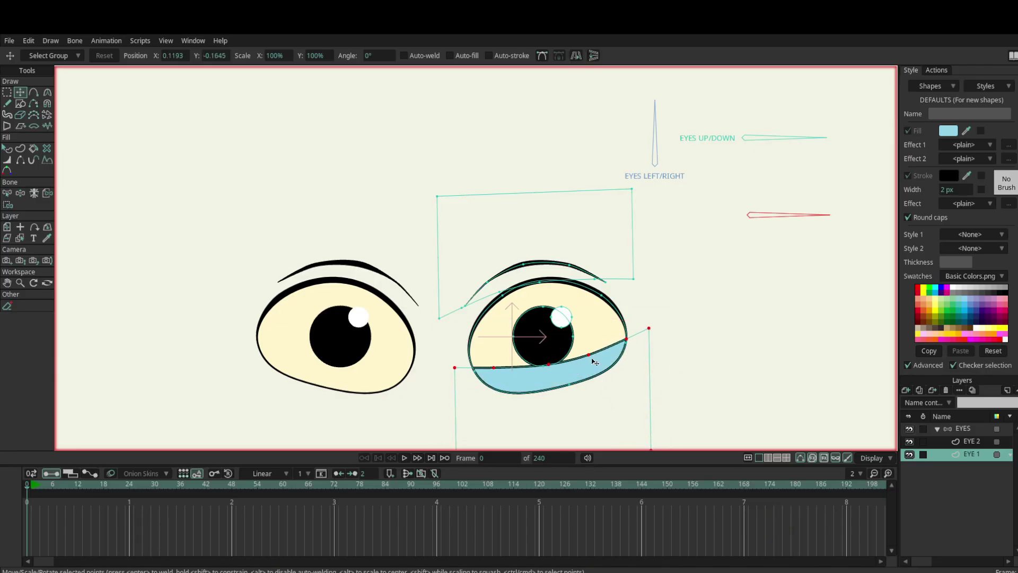
{"action": "key", "text": "Return"}
{"action": "left_click_drag", "start_coordinate": [550, 365], "coordinate": [491, 363]}
{"action": "left_click_drag", "start_coordinate": [587, 355], "coordinate": [589, 346]}
{"action": "left_click_drag", "start_coordinate": [550, 359], "coordinate": [490, 361]}
{"action": "left_click", "coordinate": [551, 353]}
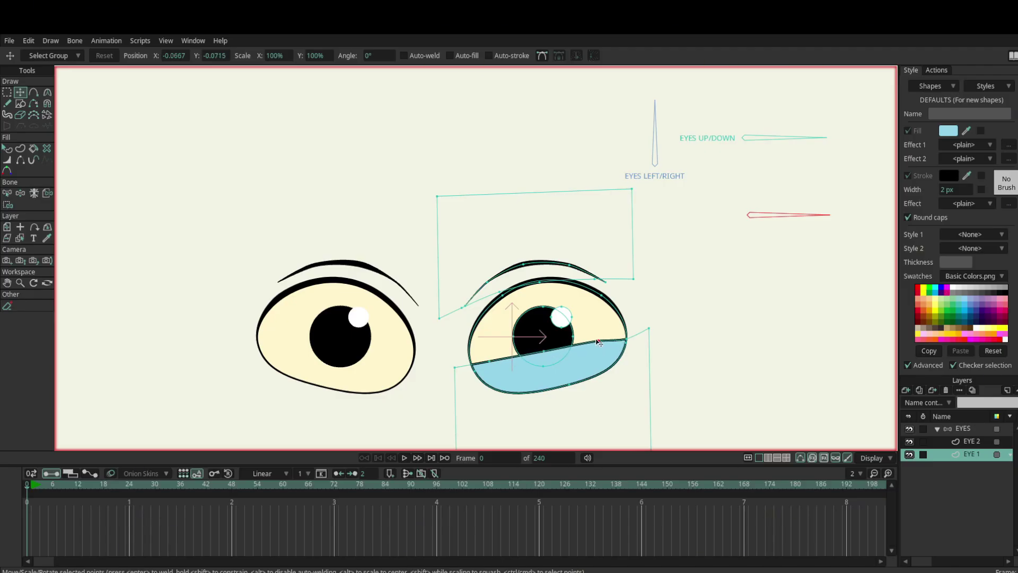
{"action": "left_click_drag", "start_coordinate": [626, 339], "coordinate": [625, 336]}
{"action": "left_click", "coordinate": [625, 338]}
Move the whole lower eyelid outline straight down until it clears the EYE 1 opening
{"action": "left_click", "coordinate": [603, 359]}
{"action": "scroll", "coordinate": [594, 363], "scroll_direction": "down", "scroll_amount": 3}
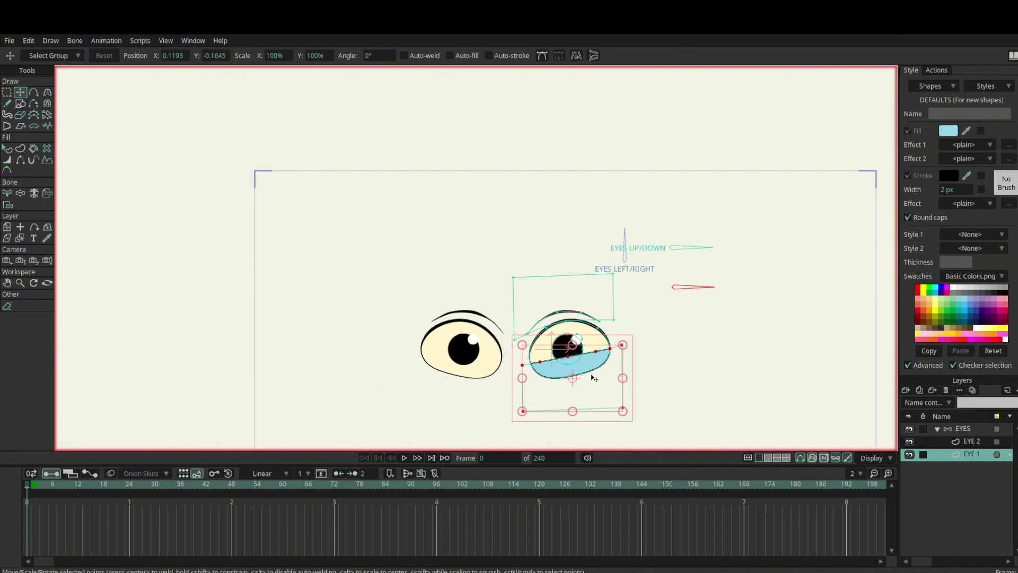
{"action": "left_click_drag", "start_coordinate": [594, 386], "coordinate": [594, 404]}
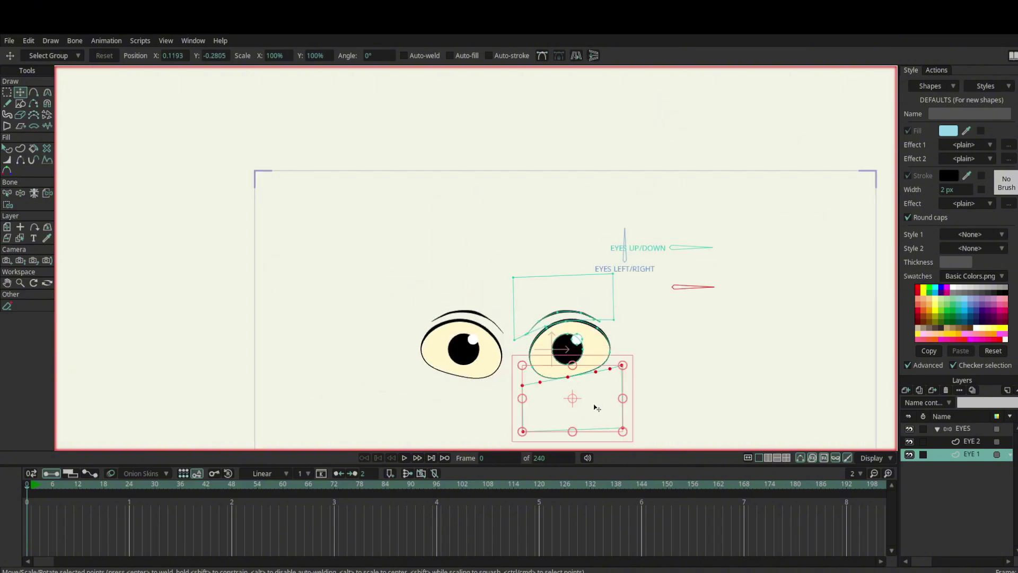
Paste the lower eyelid into the EYE 2 layer and raise it so it overlaps the lower part of that eye
{"action": "left_click", "coordinate": [954, 442]}
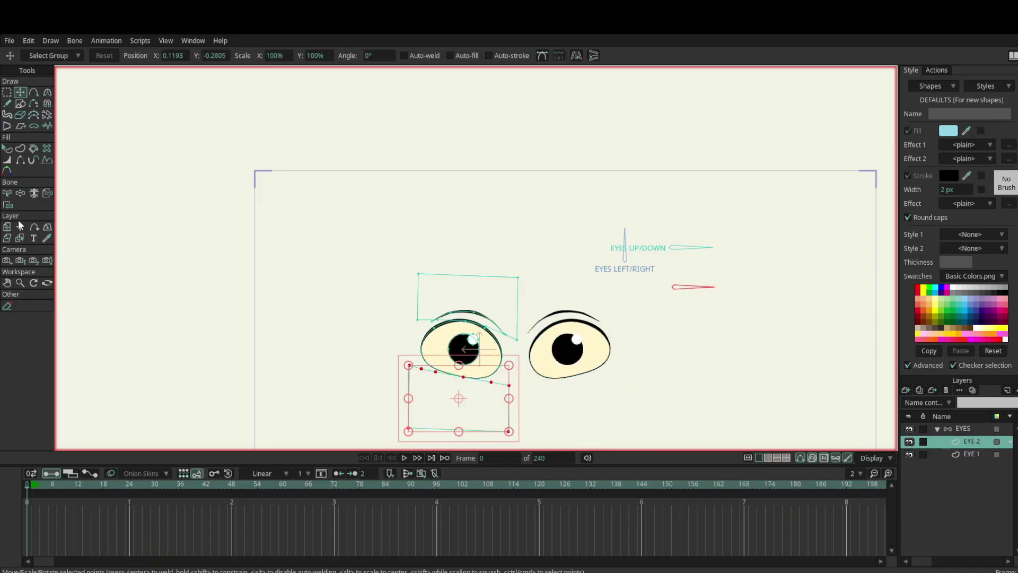
{"action": "key", "text": "q"}
{"action": "left_click", "coordinate": [459, 395]}
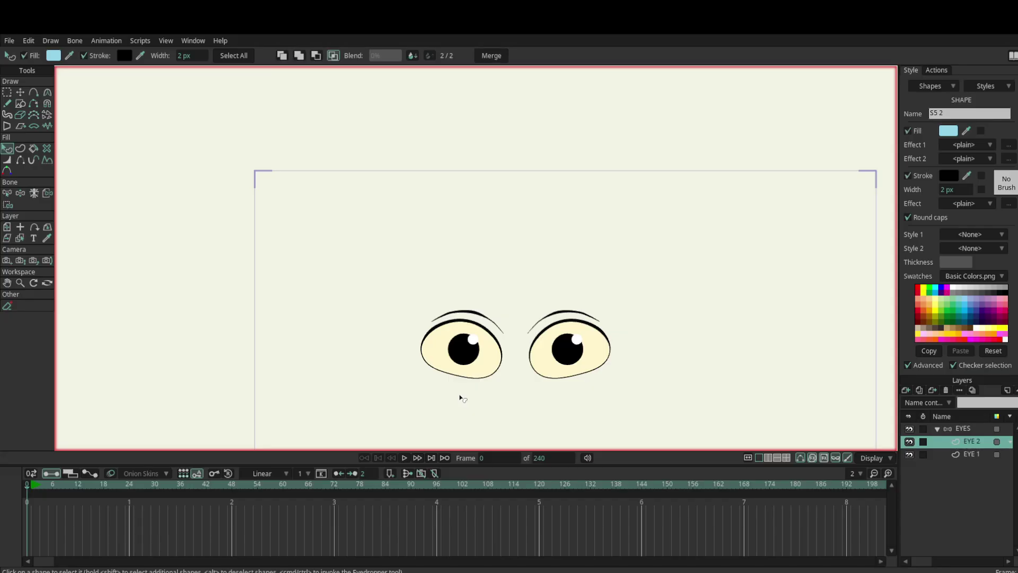
{"action": "key", "text": "t"}
{"action": "left_click_drag", "start_coordinate": [463, 400], "coordinate": [467, 390]}
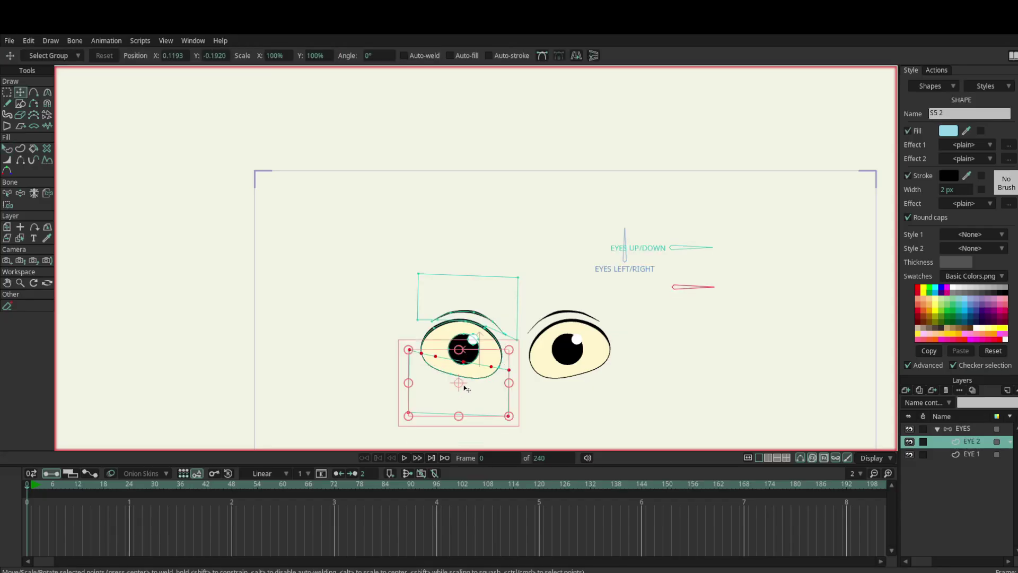
Restack EYE 2's lower eyelid so it is clipped inside the eye outline, and position it just below the eye opening
{"action": "key", "text": "q"}
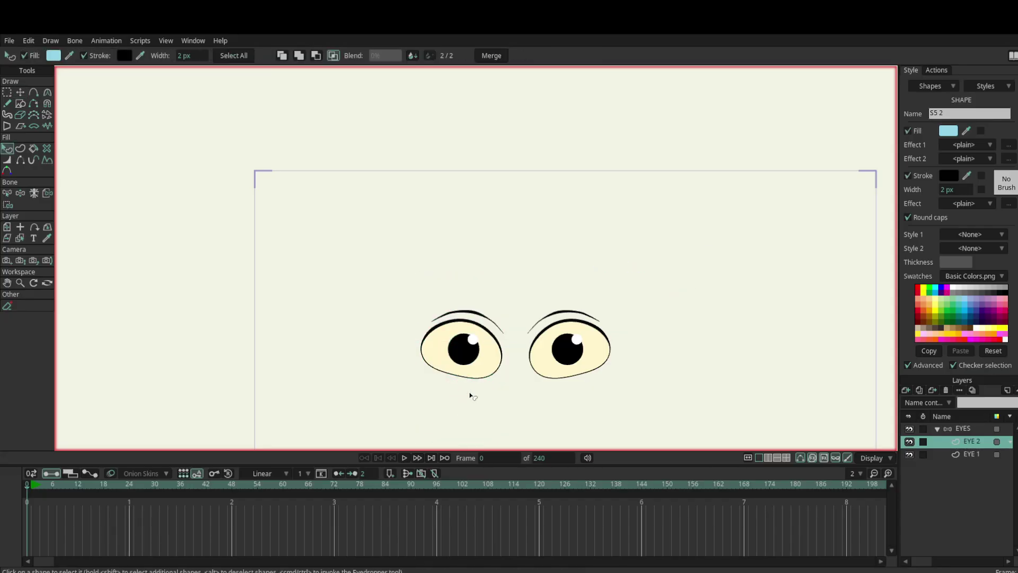
{"action": "key", "text": "t"}
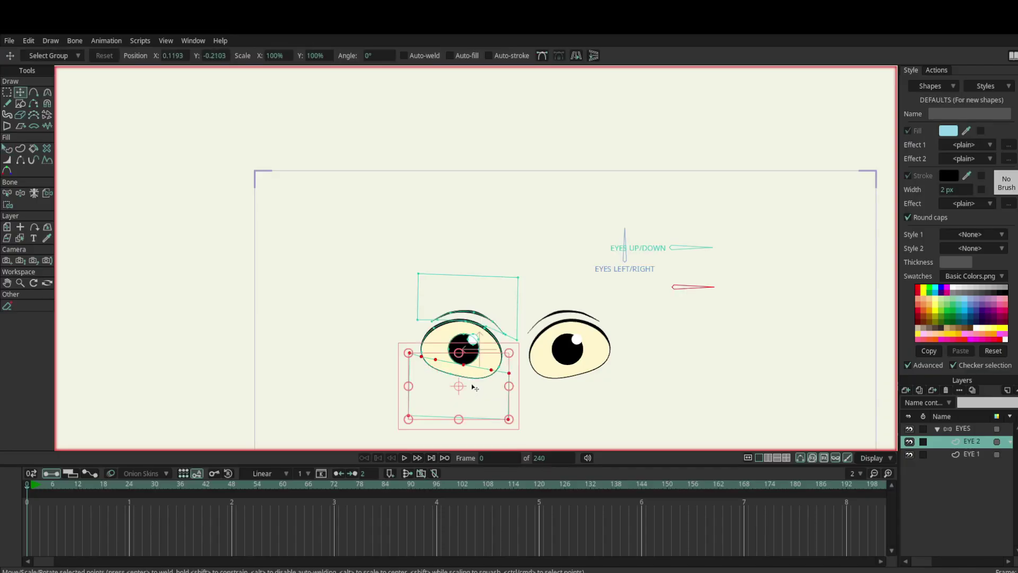
{"action": "key", "text": "w"}
{"action": "key", "text": "q"}
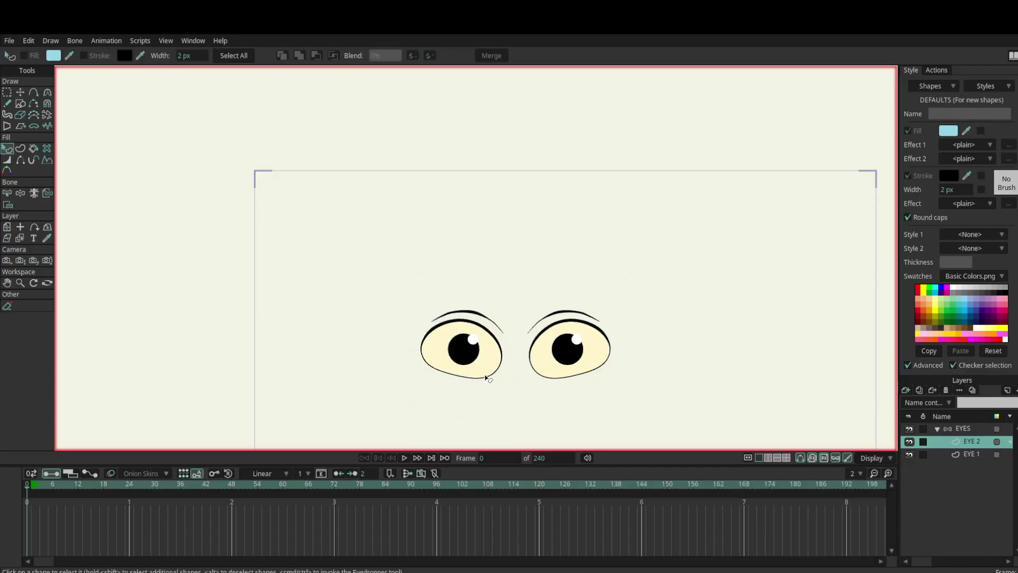
{"action": "left_click", "coordinate": [473, 390]}
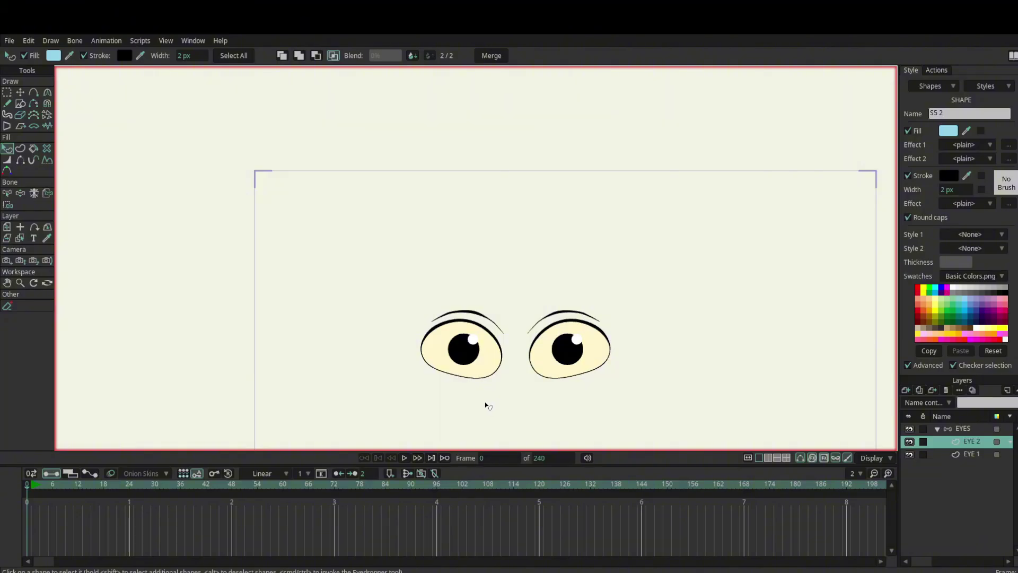
{"action": "left_click", "coordinate": [486, 406]}
{"action": "left_click", "coordinate": [20, 92]}
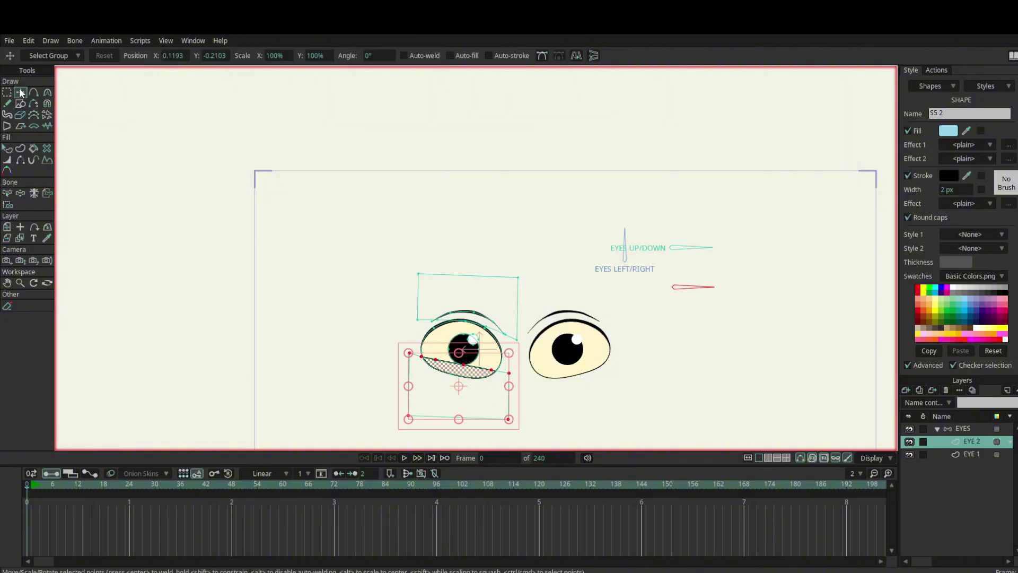
{"action": "left_click", "coordinate": [497, 398]}
{"action": "scroll", "coordinate": [555, 405], "scroll_direction": "up", "scroll_amount": 3}
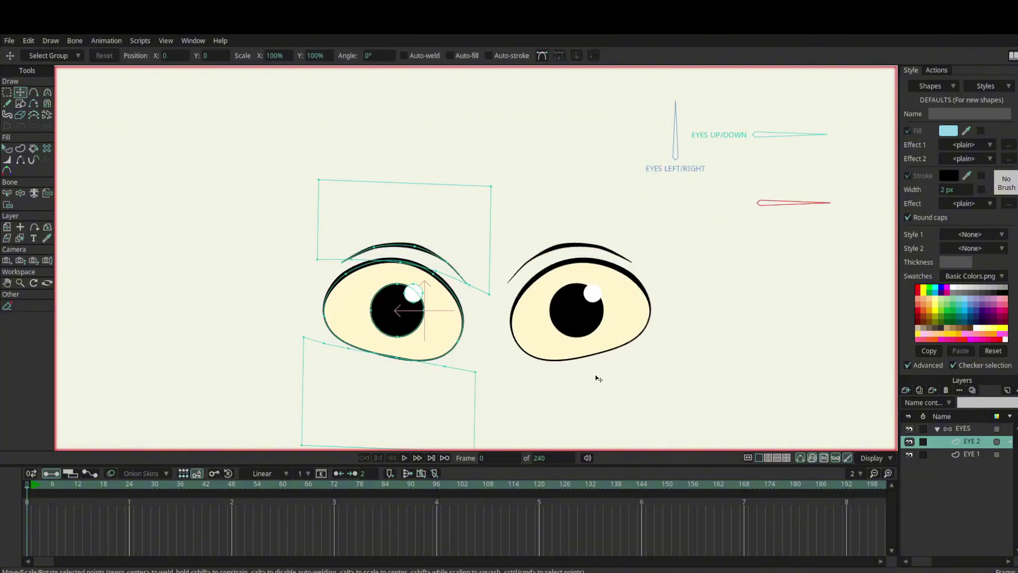
On the EYES layer, show the Blink bone's label and constrain its angle to a quarter turn up and down
{"action": "left_click", "coordinate": [963, 450]}
{"action": "left_click", "coordinate": [976, 439]}
{"action": "left_click", "coordinate": [963, 428]}
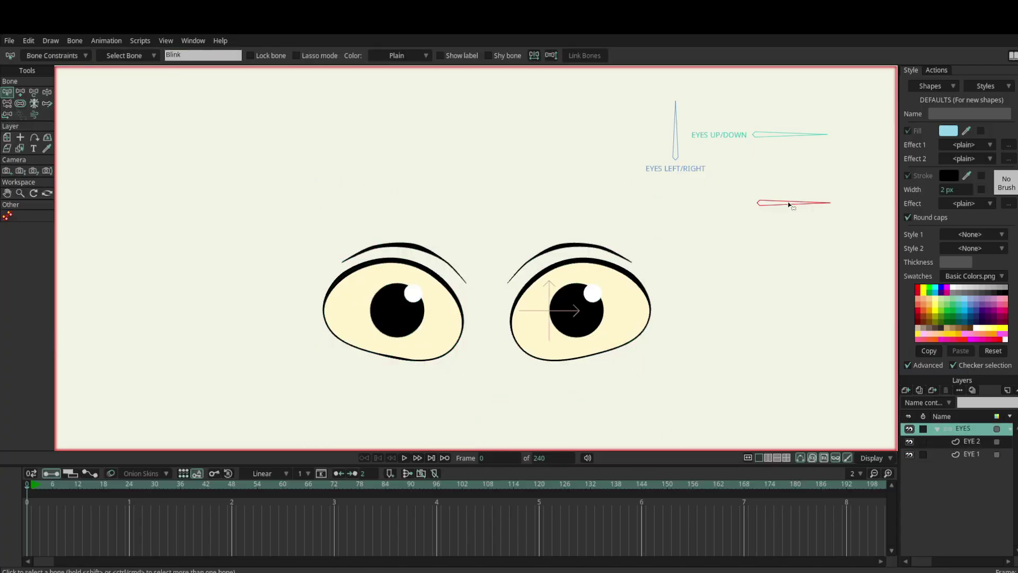
{"action": "left_click", "coordinate": [440, 56]}
{"action": "left_click", "coordinate": [49, 83]}
{"action": "left_click", "coordinate": [202, 90]}
Set the Blink bone's strength to 0
{"action": "left_click", "coordinate": [20, 103]}
{"action": "left_click_drag", "start_coordinate": [785, 234], "coordinate": [181, 233]}
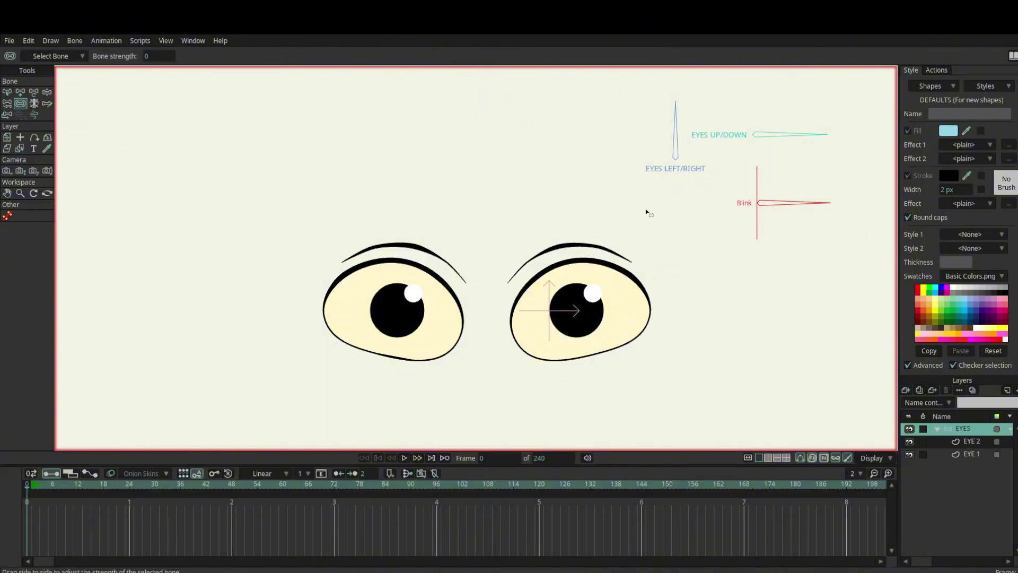
{"action": "left_click", "coordinate": [7, 92]}
Create a smart bone action for the Blink bone and open it for editing
{"action": "left_click", "coordinate": [936, 71]}
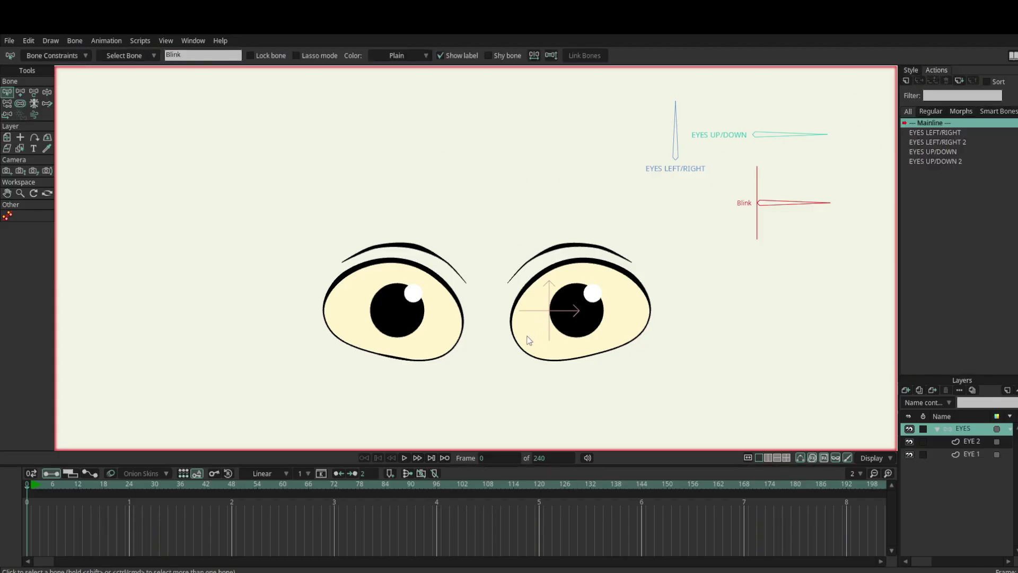
{"action": "left_click", "coordinate": [862, 209]}
{"action": "double_click", "coordinate": [819, 204]}
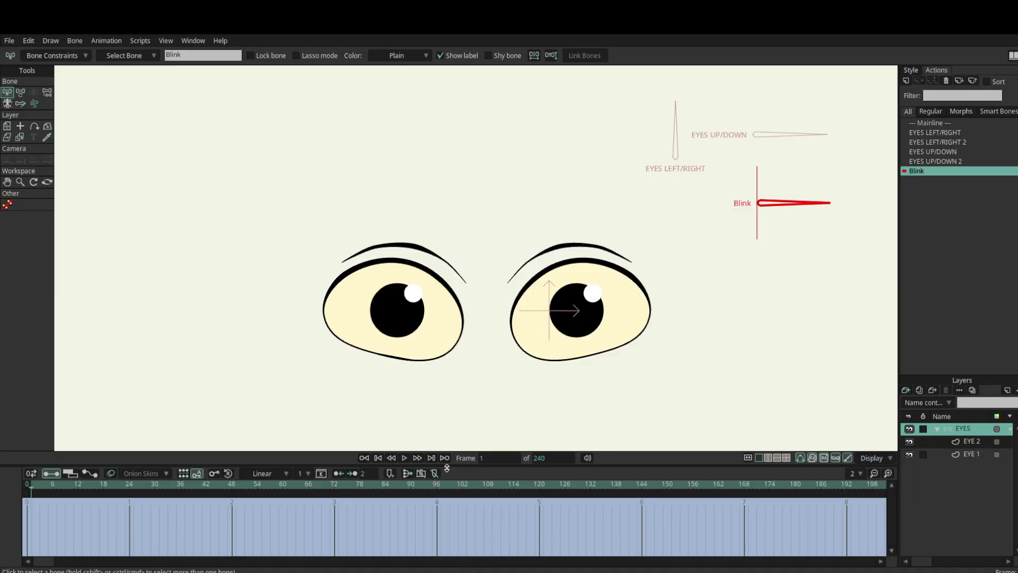
At frame 96 of the Blink action, rotate the Blink bone to point straight down
{"action": "left_click", "coordinate": [437, 484]}
{"action": "key", "text": "t"}
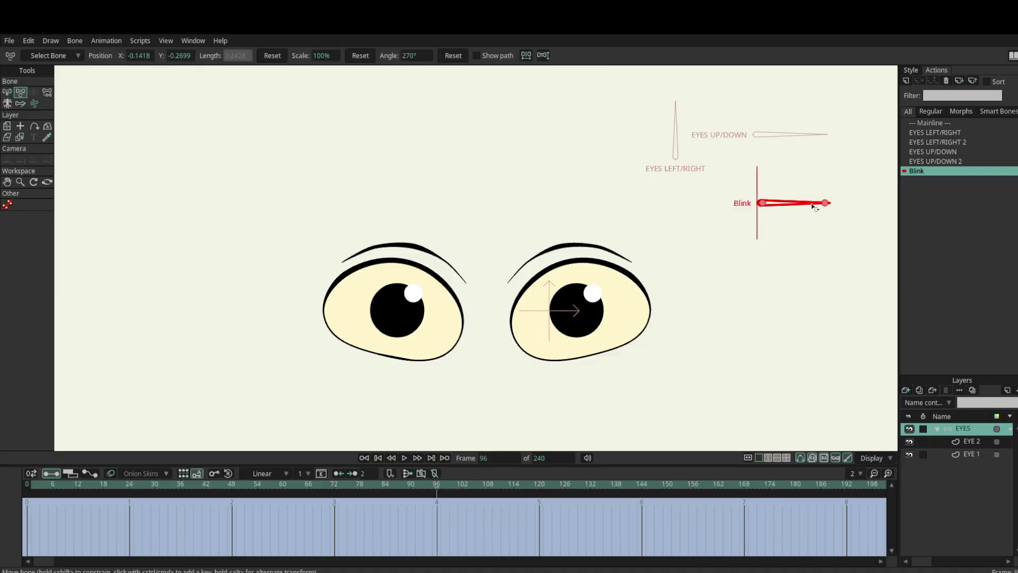
{"action": "left_click_drag", "start_coordinate": [814, 206], "coordinate": [757, 271]}
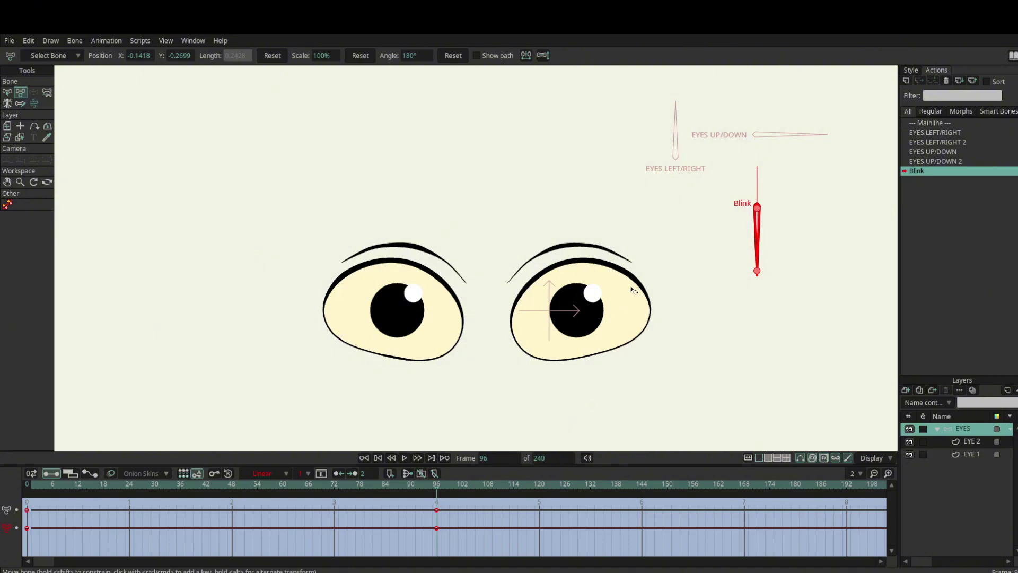
In EYE 1, lower the upper eyelid over the pupil and raise the lower eyelid until only a narrow opening is left
{"action": "right_click", "coordinate": [617, 275], "text": "alt"}
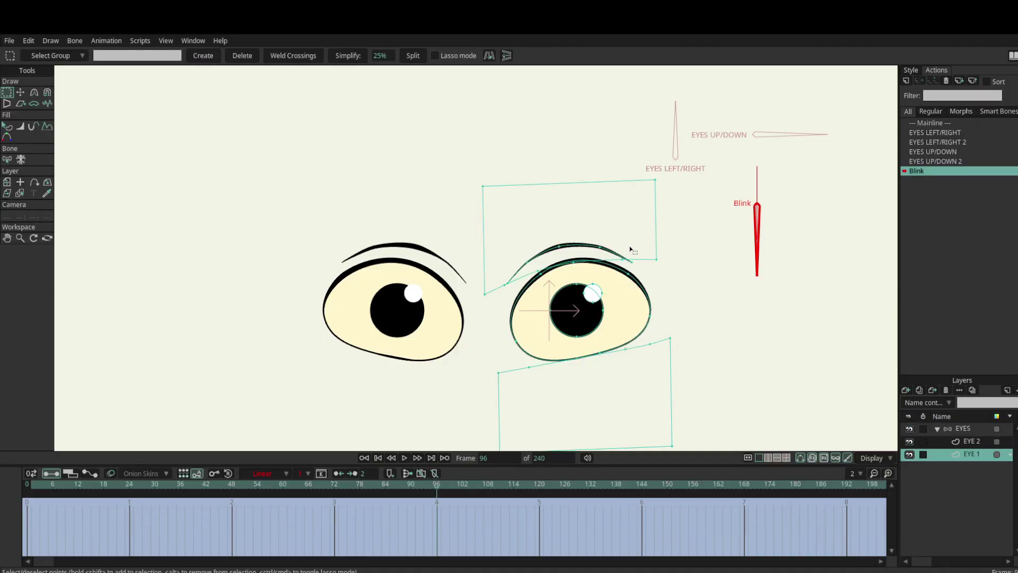
{"action": "key", "text": "t"}
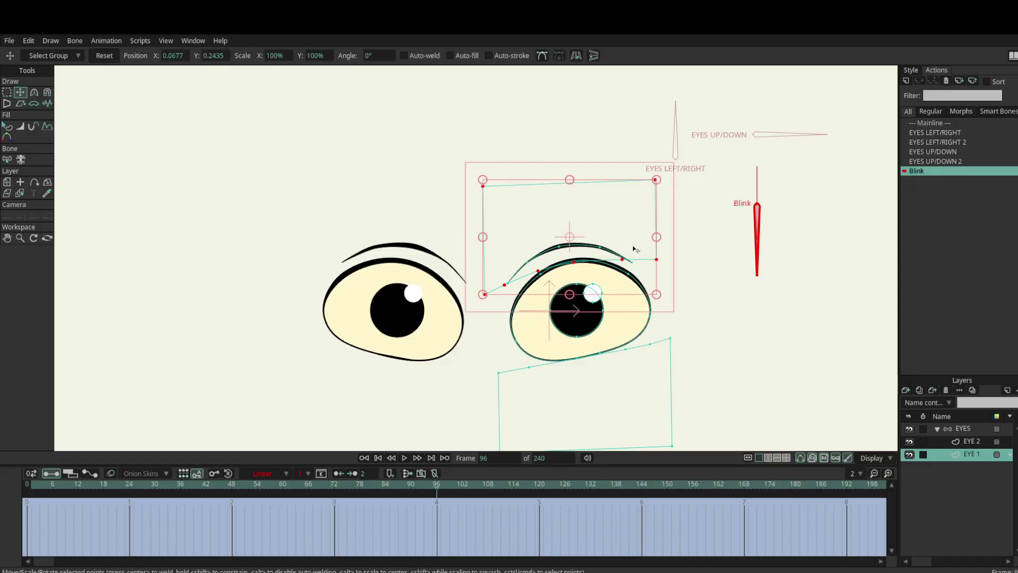
{"action": "left_click_drag", "start_coordinate": [634, 249], "coordinate": [644, 306]}
{"action": "left_click", "coordinate": [641, 388]}
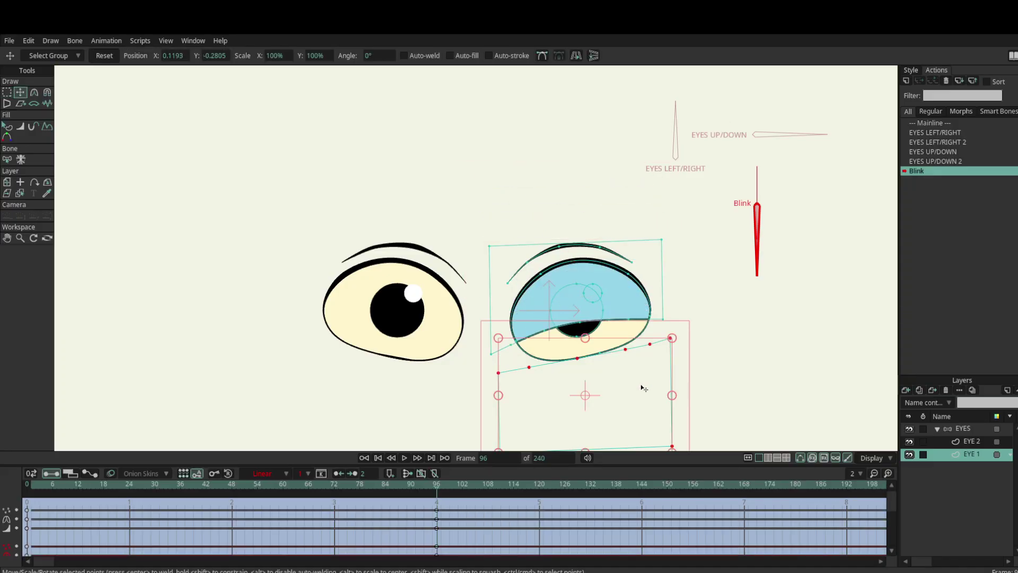
{"action": "left_click_drag", "start_coordinate": [641, 385], "coordinate": [638, 360]}
{"action": "key", "text": "Return"}
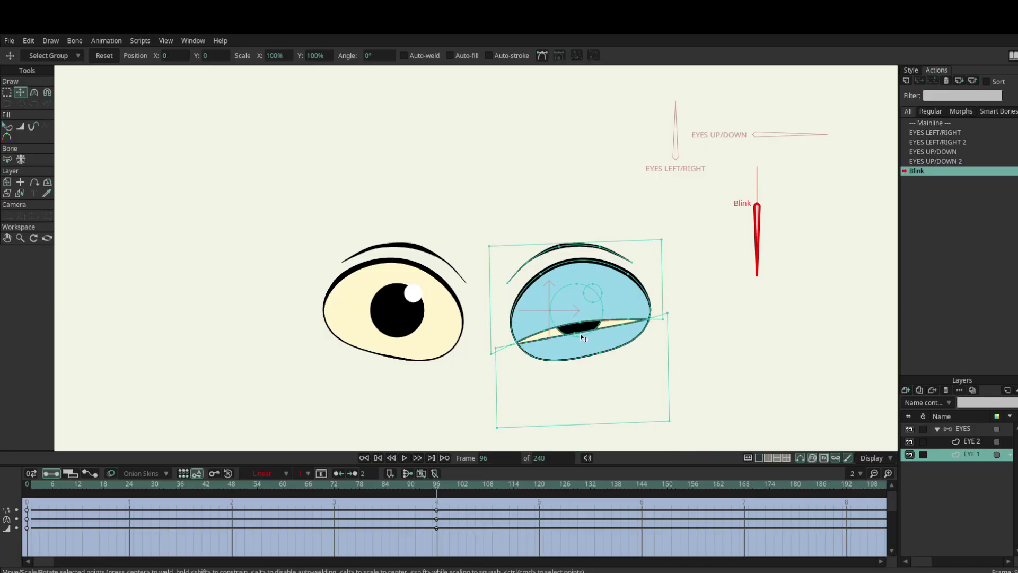
Reshape the edge of EYE 1's lower eyelid point by point so it follows the upper eyelid and closes the gap
{"action": "left_click_drag", "start_coordinate": [579, 334], "coordinate": [525, 338]}
{"action": "scroll", "coordinate": [579, 336], "scroll_direction": "up", "scroll_amount": 3}
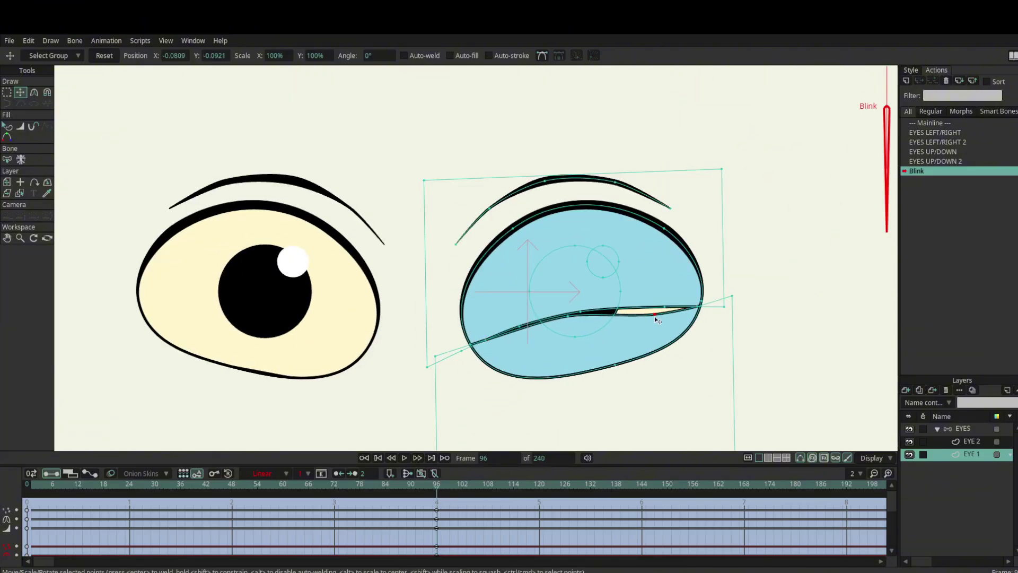
{"action": "left_click_drag", "start_coordinate": [654, 317], "coordinate": [656, 310]}
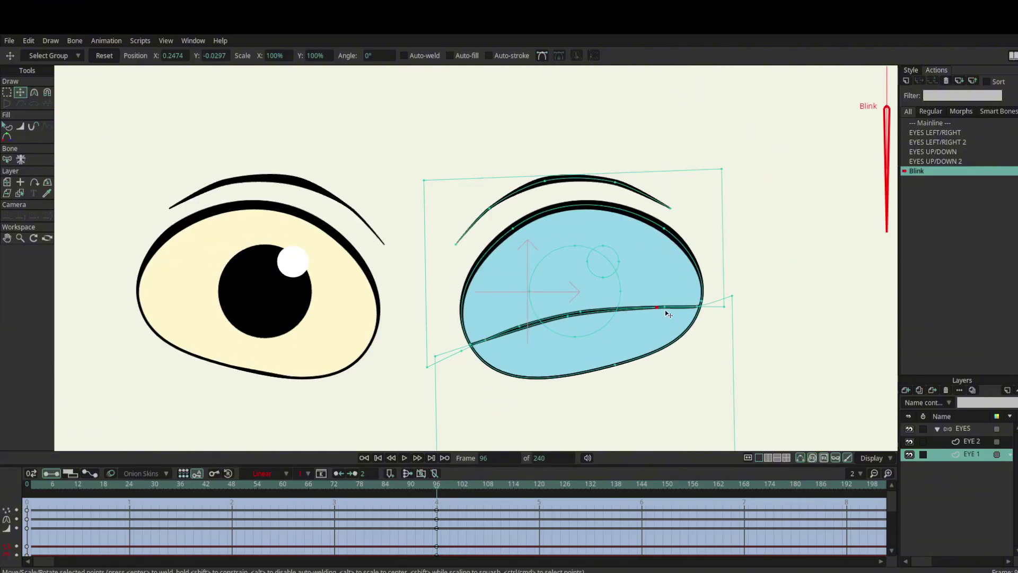
{"action": "scroll", "coordinate": [658, 313], "scroll_direction": "down", "scroll_amount": 2}
{"action": "scroll", "coordinate": [609, 307], "scroll_direction": "up", "scroll_amount": 5}
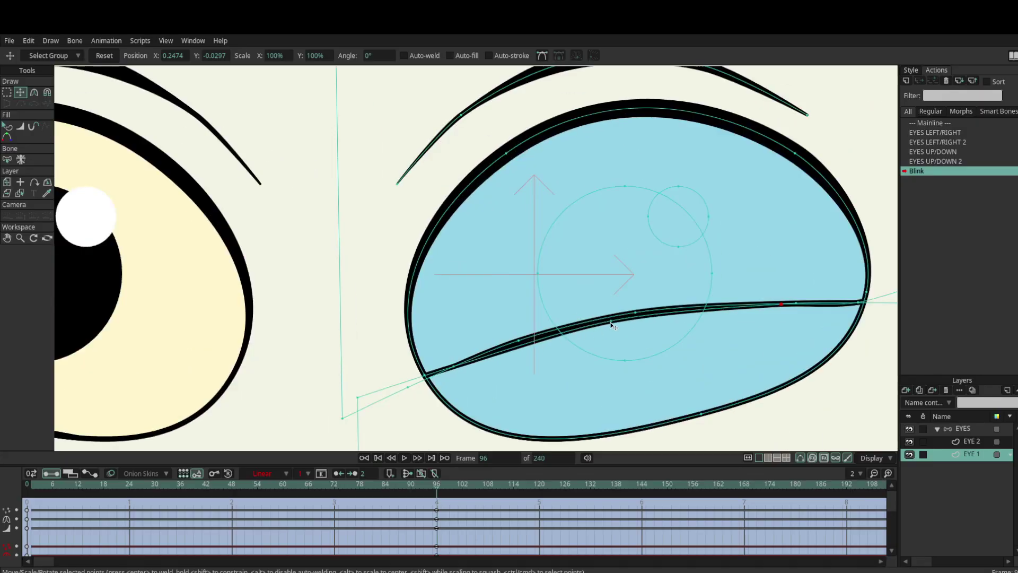
{"action": "scroll", "coordinate": [611, 323], "scroll_direction": "down", "scroll_amount": 5}
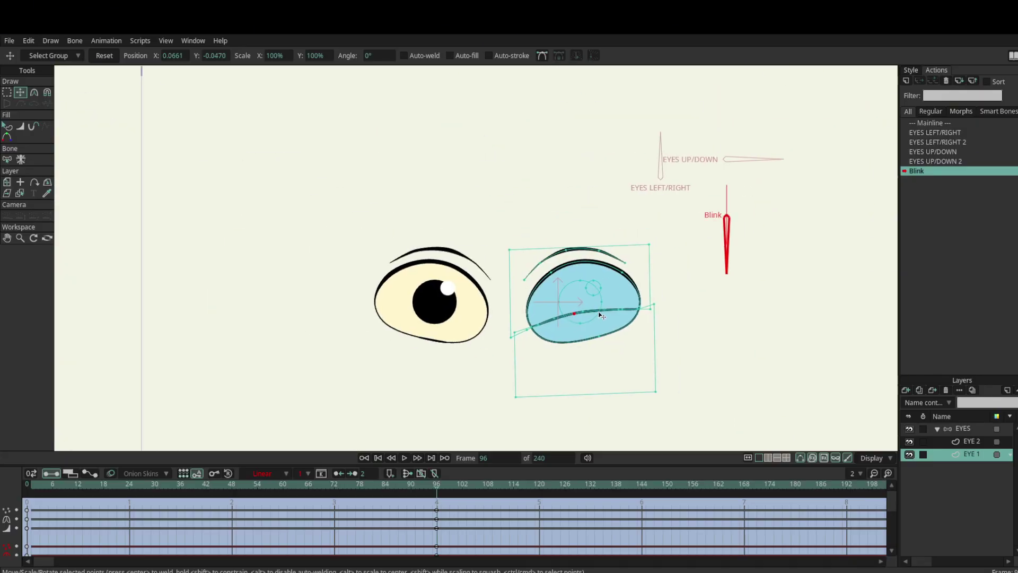
In EYE 2, lower the upper eyelid and raise the lower eyelid so the two nearly meet across the pupil
{"action": "left_click", "coordinate": [462, 293], "text": "ctrl+alt"}
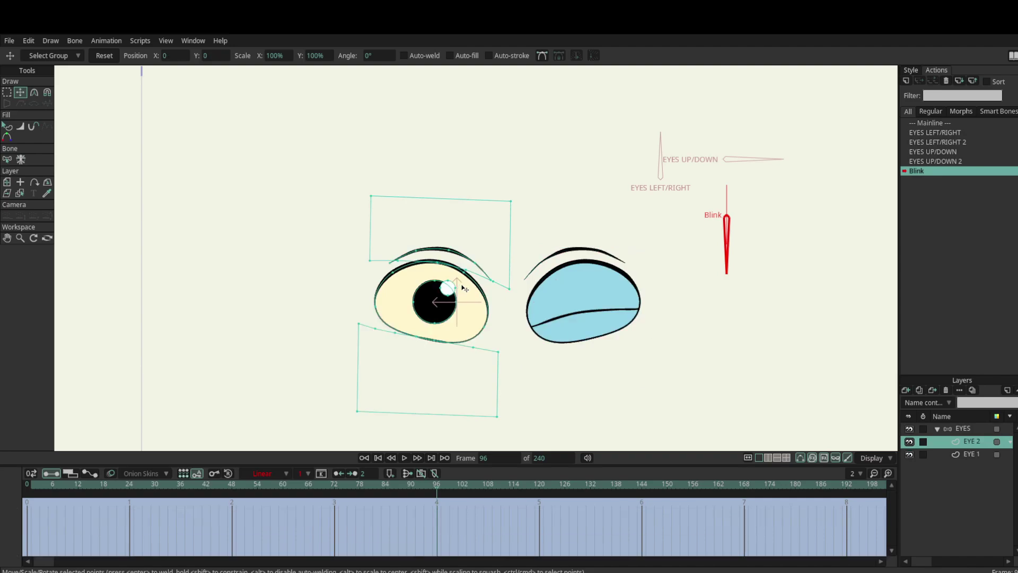
{"action": "double_click", "coordinate": [479, 257]}
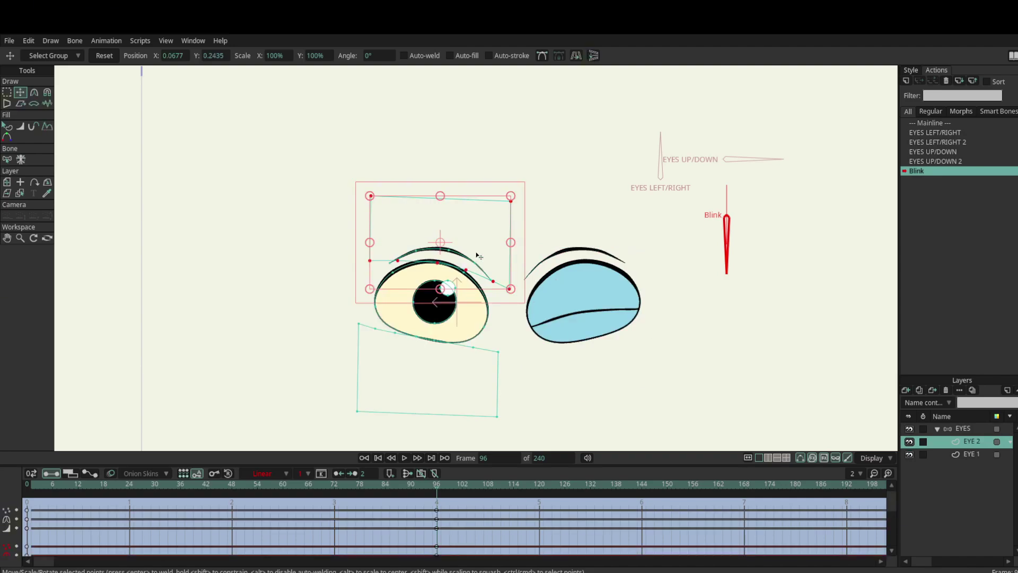
{"action": "scroll", "coordinate": [479, 256], "scroll_direction": "up", "scroll_amount": 2}
{"action": "left_click_drag", "start_coordinate": [486, 253], "coordinate": [475, 325]}
{"action": "left_click", "coordinate": [459, 399]}
{"action": "left_click_drag", "start_coordinate": [460, 400], "coordinate": [481, 338]}
Move the edge points of EYE 2's lower eyelid up to match the upper eyelid's curve and shut the eye
{"action": "scroll", "coordinate": [471, 365], "scroll_direction": "up", "scroll_amount": 4}
{"action": "left_click", "coordinate": [553, 388]}
{"action": "left_click_drag", "start_coordinate": [353, 332], "coordinate": [364, 303]}
{"action": "left_click_drag", "start_coordinate": [246, 312], "coordinate": [245, 301]}
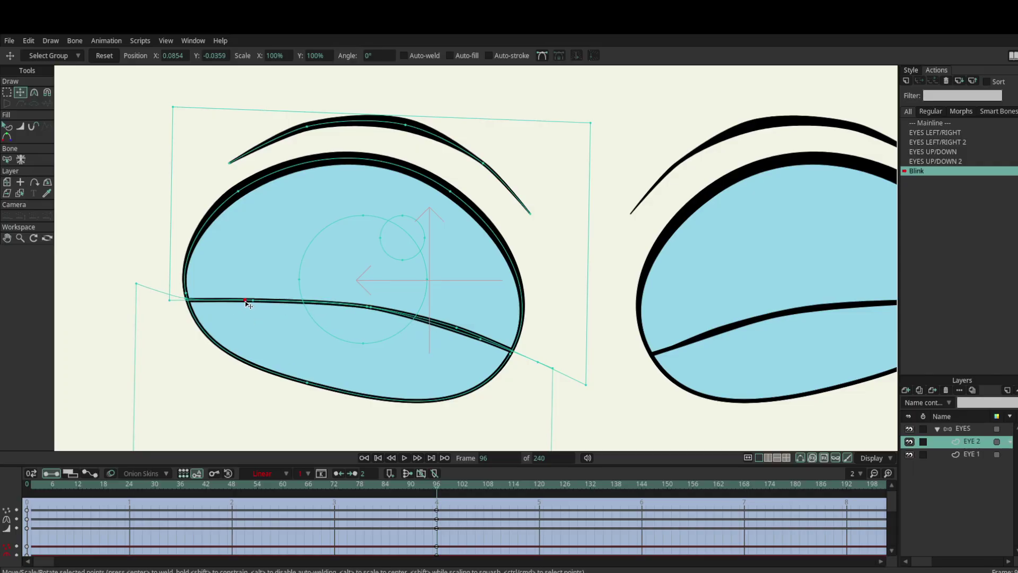
{"action": "left_click_drag", "start_coordinate": [479, 338], "coordinate": [475, 335]}
{"action": "scroll", "coordinate": [474, 332], "scroll_direction": "down", "scroll_amount": 5}
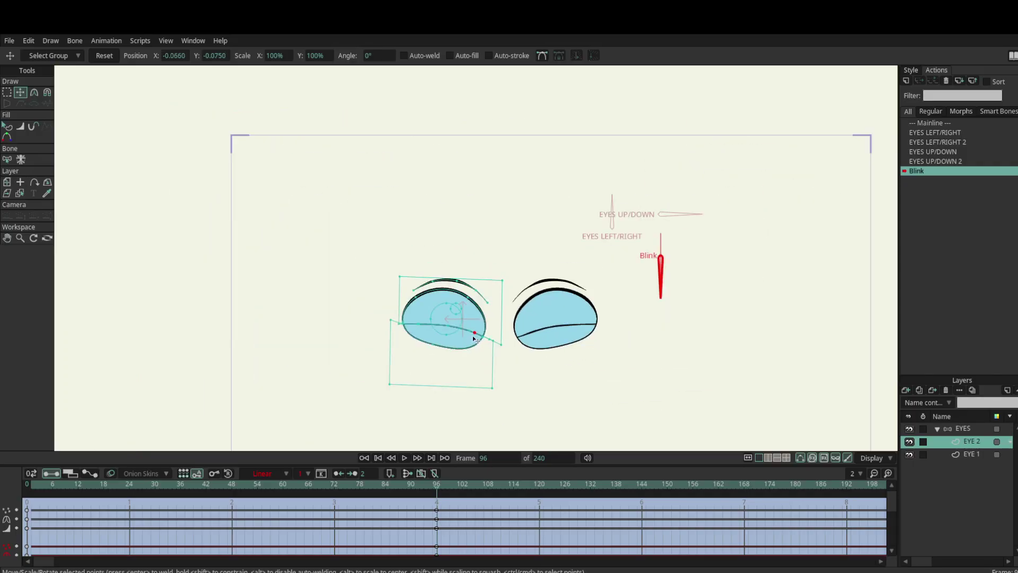
Select the eyelid keyframes of EYE 2 and then EYE 1 in the Blink action and give them Linear interpolation
{"action": "left_click_drag", "start_coordinate": [459, 544], "coordinate": [25, 500]}
{"action": "left_click", "coordinate": [464, 320]}
{"action": "left_click", "coordinate": [486, 321]}
{"action": "left_click", "coordinate": [493, 321]}
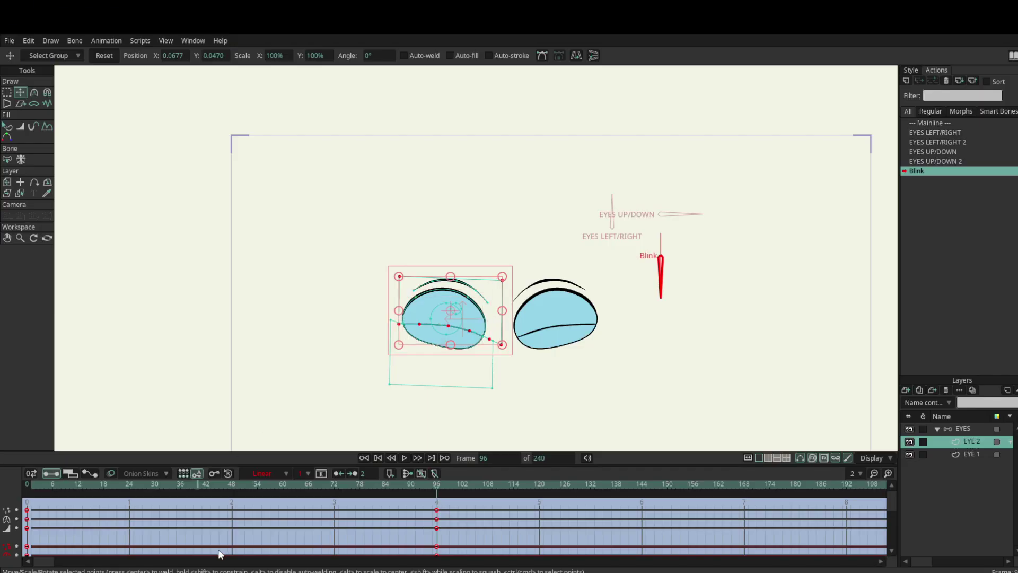
{"action": "left_click", "coordinate": [587, 313]}
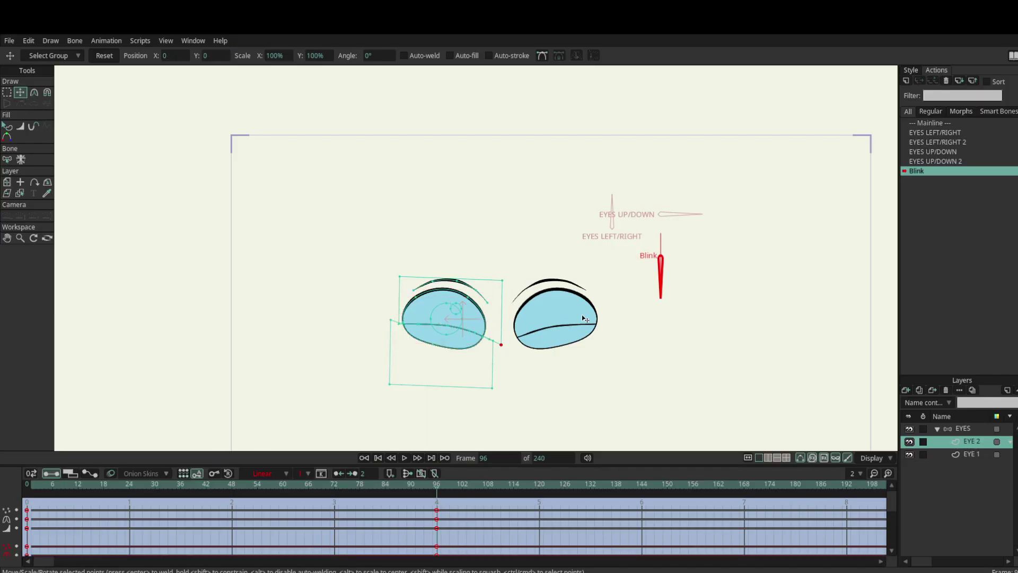
{"action": "left_click", "coordinate": [581, 314], "text": "ctrl+alt"}
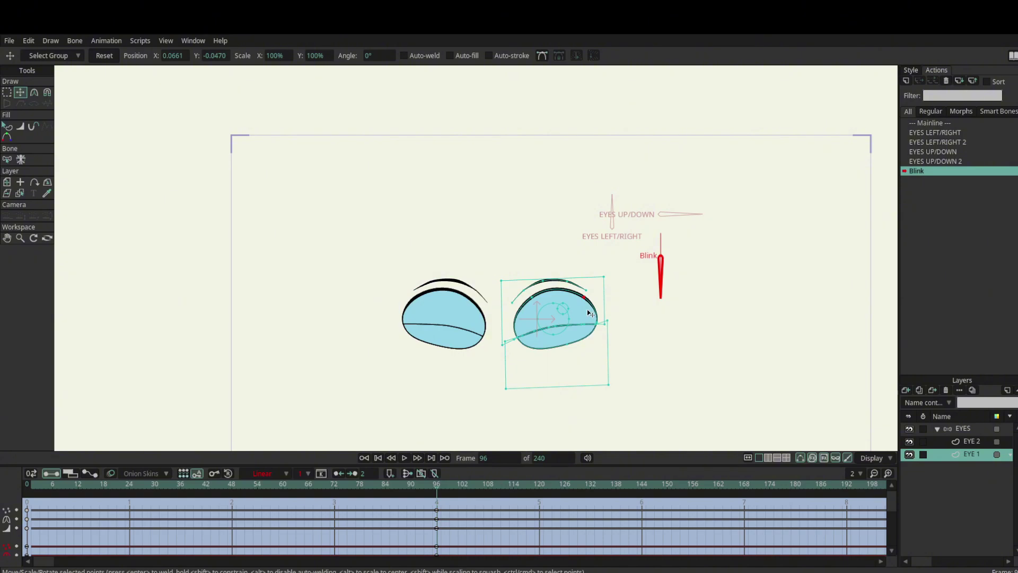
{"action": "key", "text": "ctrl+a"}
{"action": "left_click_drag", "start_coordinate": [480, 535], "coordinate": [21, 489]}
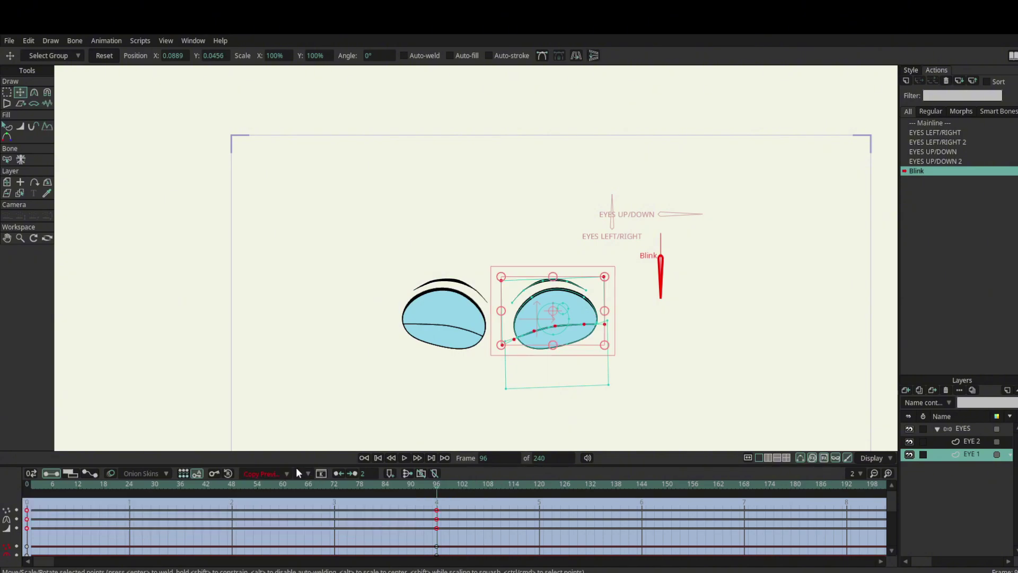
{"action": "left_click", "coordinate": [287, 473]}
{"action": "left_click", "coordinate": [296, 460]}
{"action": "scroll", "coordinate": [549, 358], "scroll_direction": "down", "scroll_amount": 2}
{"action": "scroll", "coordinate": [625, 347], "scroll_direction": "up", "scroll_amount": 1}
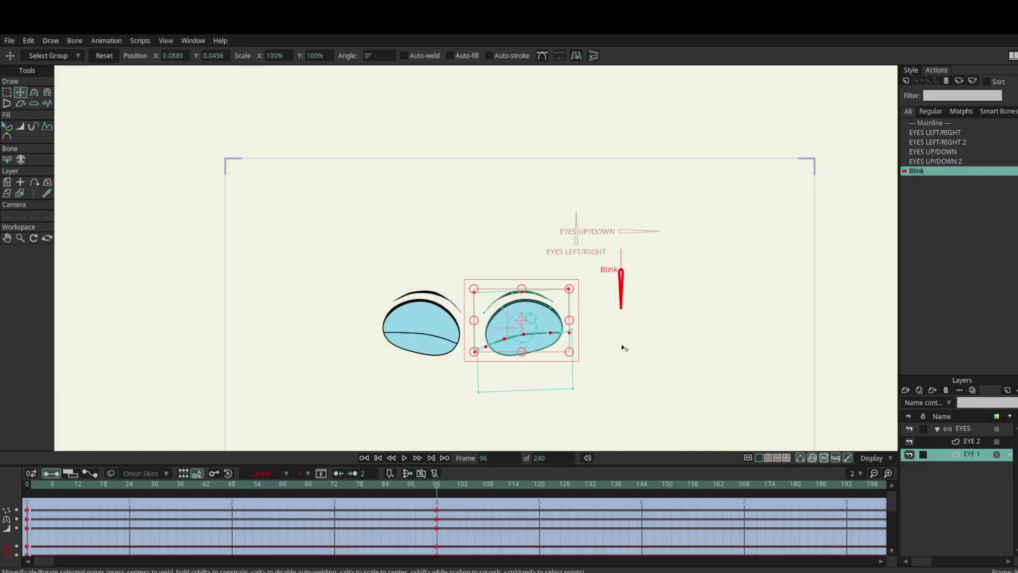
Select the EYES layer, return to the mainline and test the blink by swinging the Blink bone down
{"action": "left_click", "coordinate": [956, 428]}
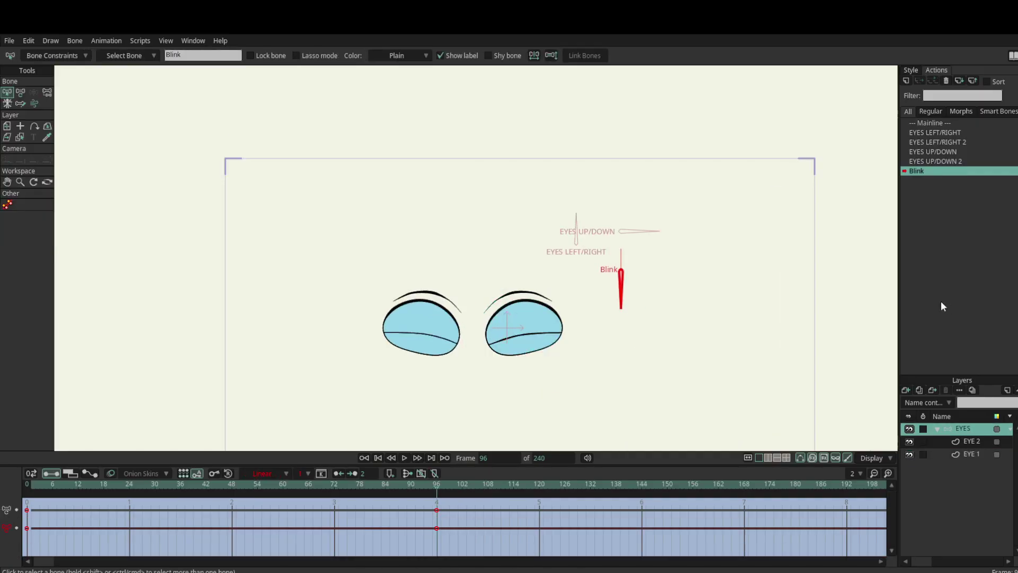
{"action": "left_click", "coordinate": [932, 122]}
{"action": "left_click_drag", "start_coordinate": [647, 270], "coordinate": [608, 365]}
{"action": "scroll", "coordinate": [613, 346], "scroll_direction": "up", "scroll_amount": 4}
{"action": "left_click_drag", "start_coordinate": [596, 316], "coordinate": [581, 411]}
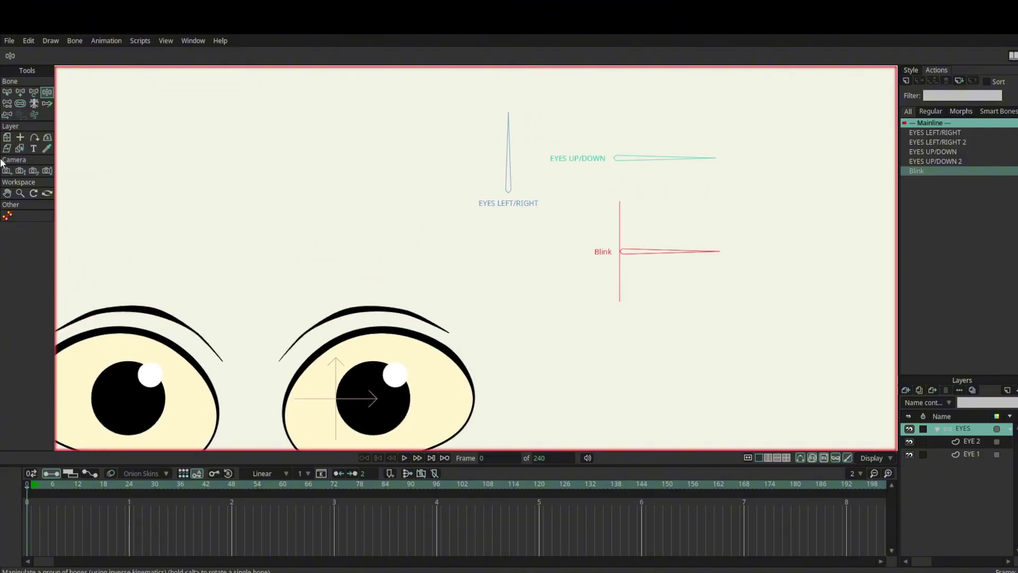
Detach the Blink bone from its parent, the EYES LEFT/RIGHT bone
{"action": "left_click", "coordinate": [20, 105]}
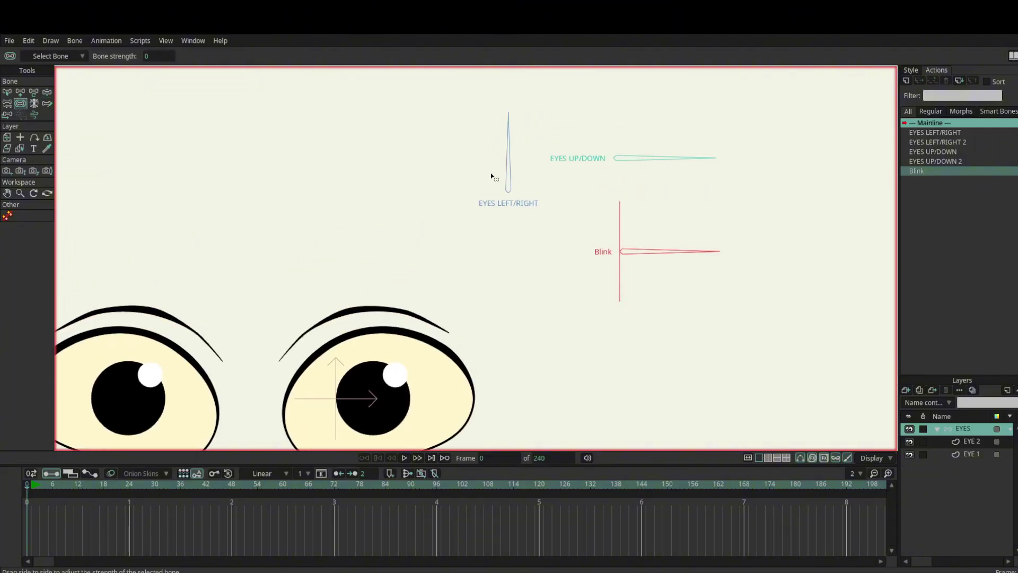
{"action": "left_click", "coordinate": [507, 184]}
{"action": "left_click", "coordinate": [684, 252]}
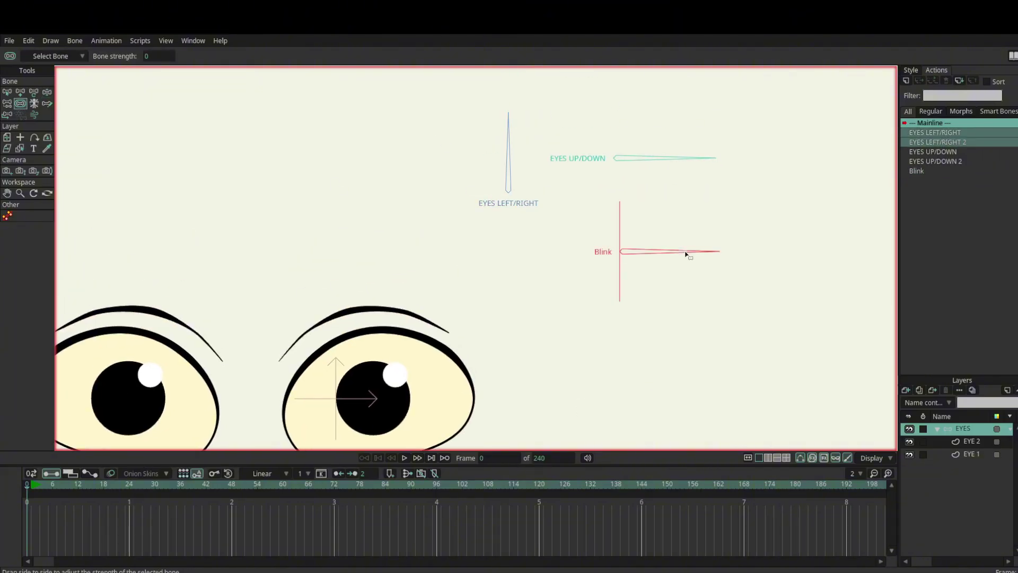
{"action": "left_click", "coordinate": [8, 114]}
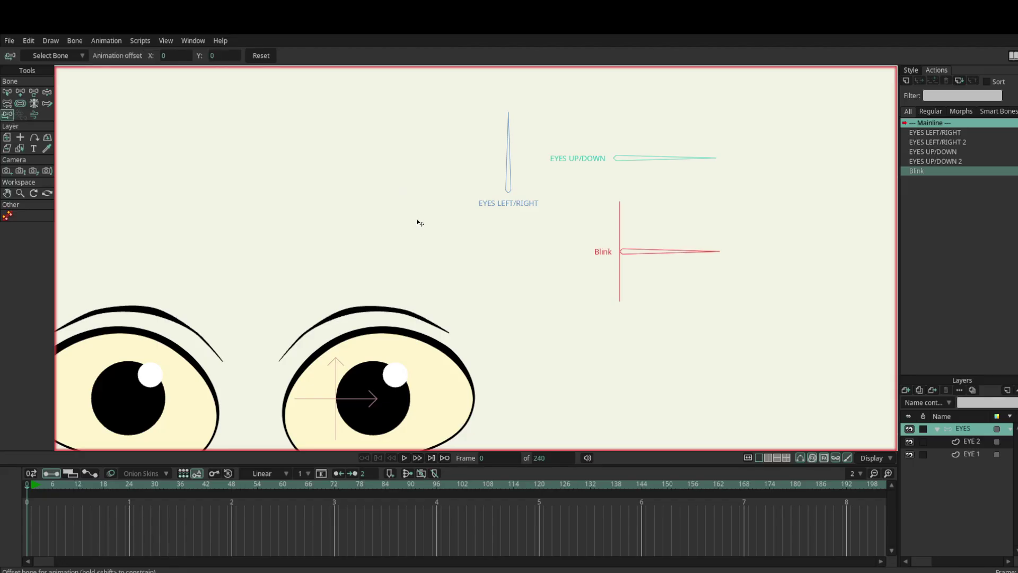
{"action": "left_click", "coordinate": [7, 103]}
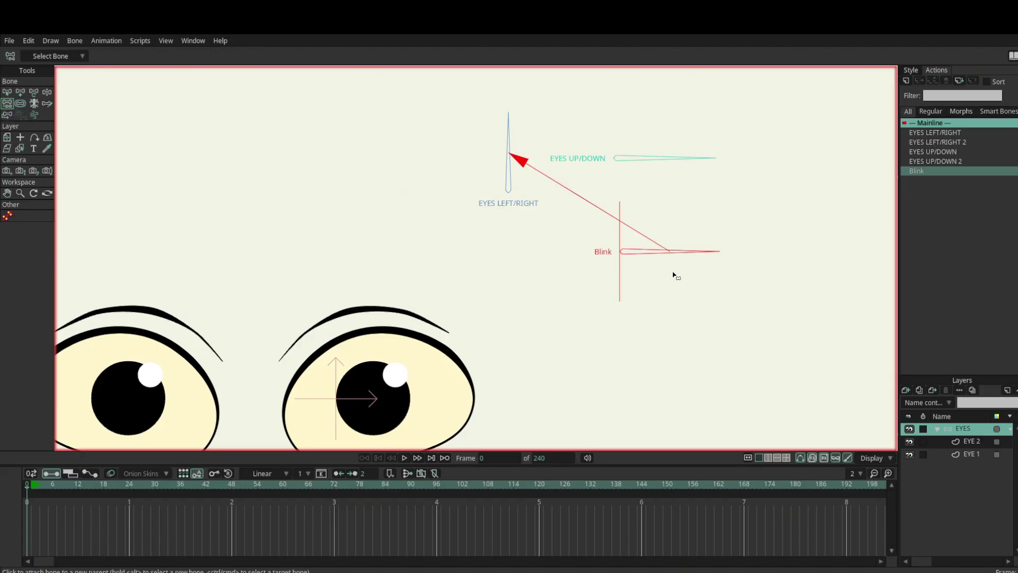
{"action": "left_click", "coordinate": [684, 297]}
Test the unparented Blink bone by manipulating it, and go back to frame 0
{"action": "scroll", "coordinate": [683, 288], "scroll_direction": "down", "scroll_amount": 3}
{"action": "left_click_drag", "start_coordinate": [741, 318], "coordinate": [684, 289]}
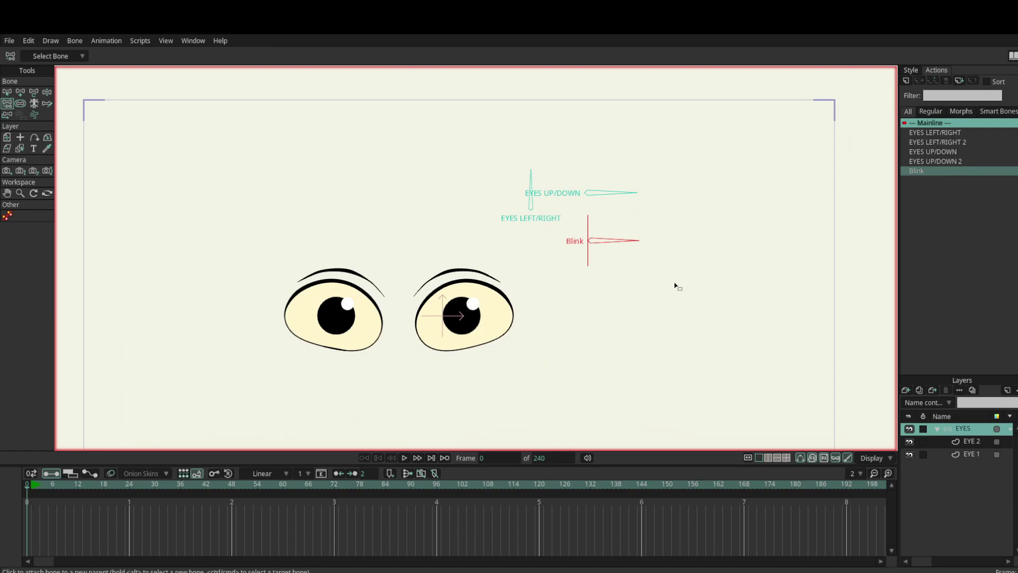
{"action": "key", "text": "z"}
{"action": "mouse_move", "coordinate": [634, 243]}
{"action": "left_mouse_down"}
{"action": "mouse_move", "coordinate": [593, 318]}
{"action": "mouse_move", "coordinate": [616, 303]}
{"action": "mouse_move", "coordinate": [619, 289]}
{"action": "mouse_move", "coordinate": [557, 334]}
{"action": "mouse_move", "coordinate": [643, 235]}
{"action": "mouse_move", "coordinate": [573, 336]}
{"action": "mouse_move", "coordinate": [646, 272]}
{"action": "mouse_move", "coordinate": [638, 253]}
{"action": "left_mouse_up"}
{"action": "left_click_drag", "start_coordinate": [60, 482], "coordinate": [11, 485]}
{"action": "scroll", "coordinate": [417, 335], "scroll_direction": "up", "scroll_amount": 4}
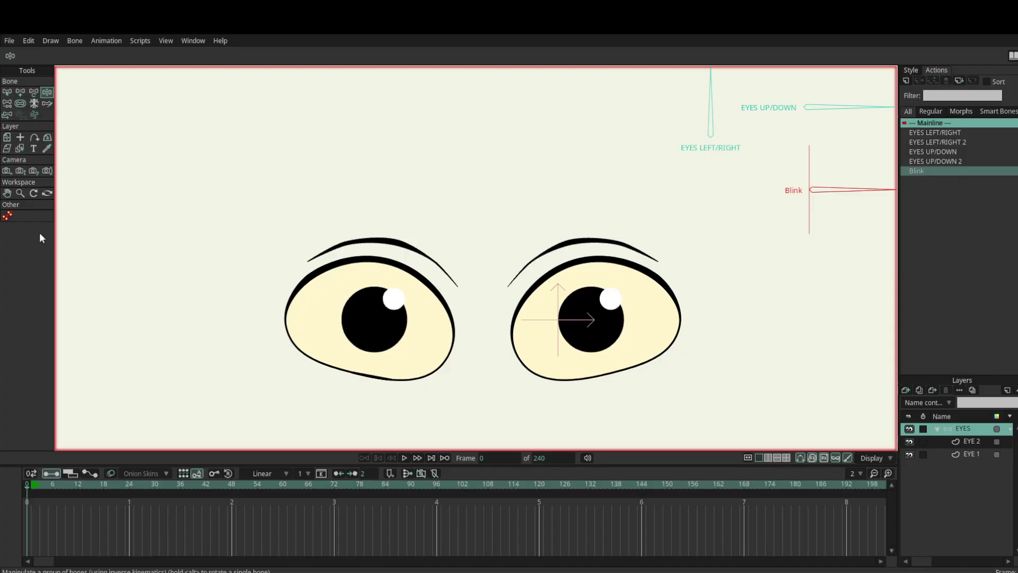
Create a second smart bone action for the Blink bone and rotate the bone straight up at frame 96
{"action": "left_click", "coordinate": [7, 92]}
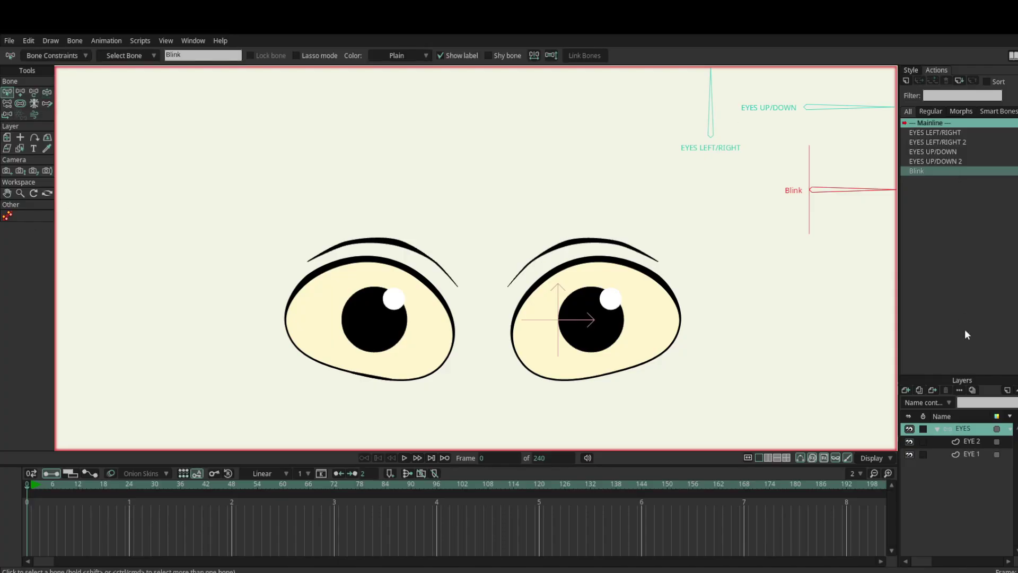
{"action": "left_click", "coordinate": [906, 82]}
{"action": "left_click_drag", "start_coordinate": [815, 200], "coordinate": [743, 234]}
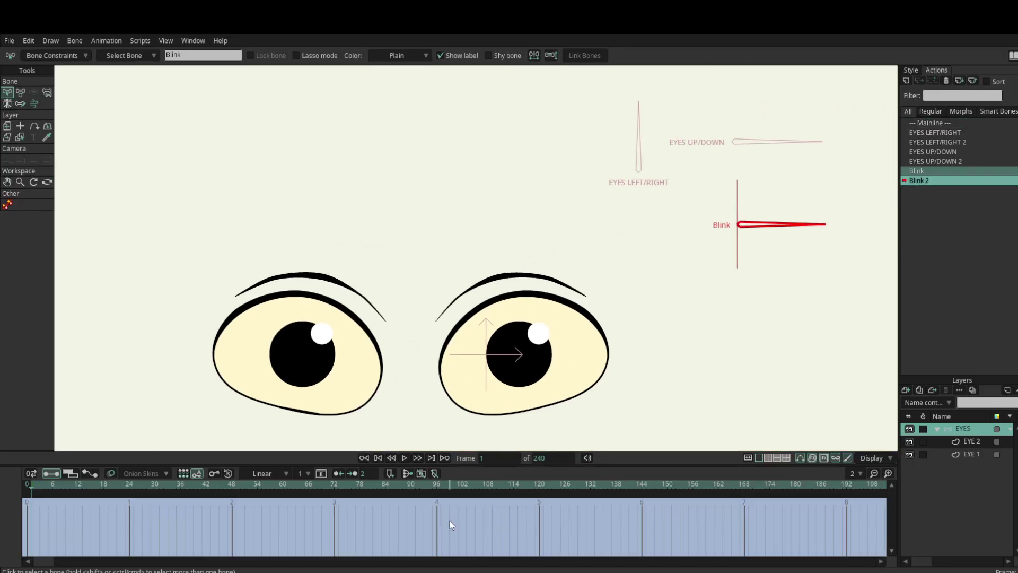
{"action": "left_click", "coordinate": [436, 491]}
{"action": "key", "text": "t"}
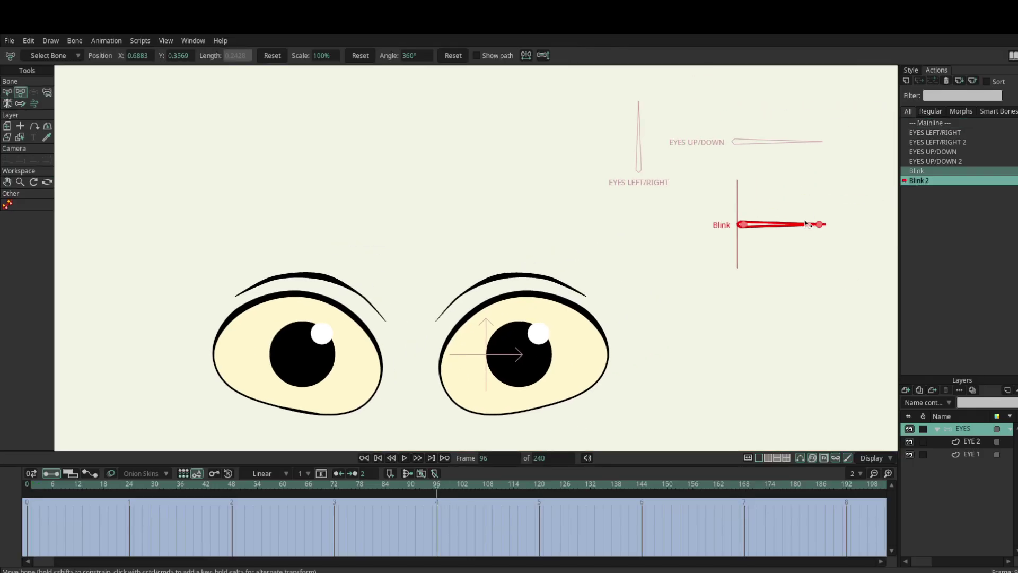
{"action": "left_click_drag", "start_coordinate": [807, 224], "coordinate": [742, 160]}
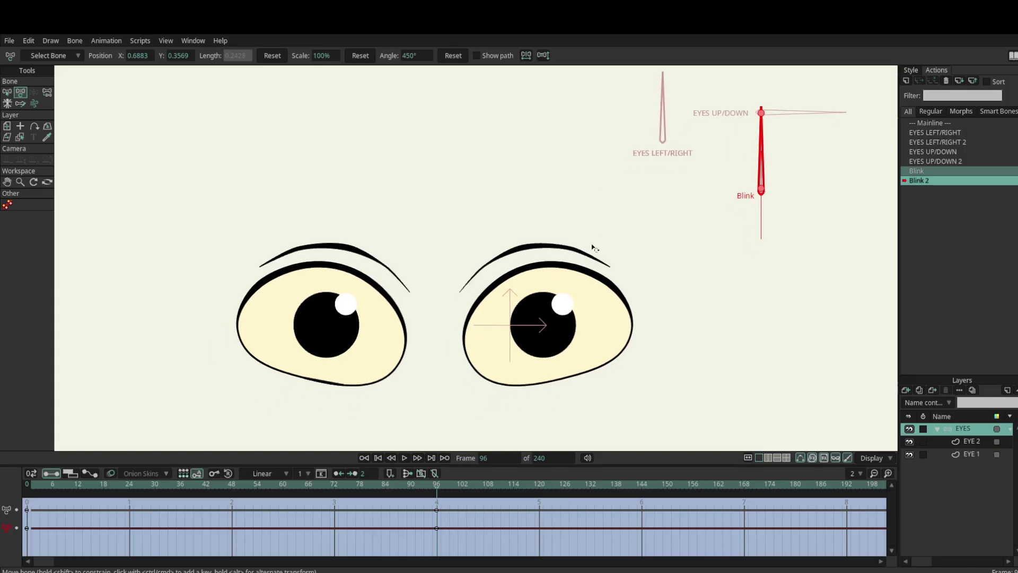
In EYE 1, raise the lower eyelid until it covers the lower part of the pupil
{"action": "left_click", "coordinate": [545, 273], "text": "ctrl+alt"}
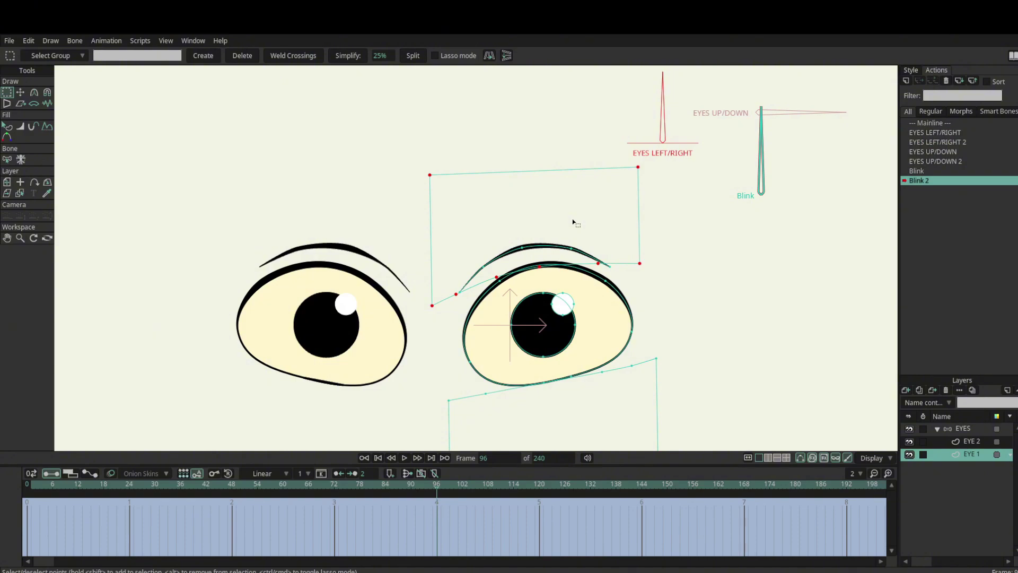
{"action": "key", "text": "t"}
{"action": "key", "text": "ctrl+f"}
{"action": "left_click", "coordinate": [624, 402], "text": "ctrl"}
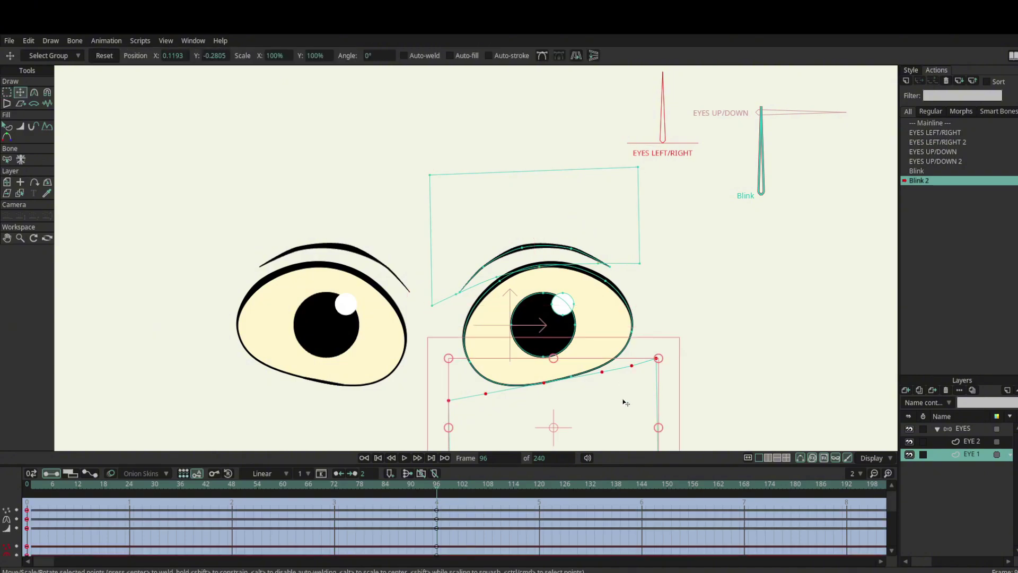
{"action": "left_click_drag", "start_coordinate": [625, 402], "coordinate": [628, 361]}
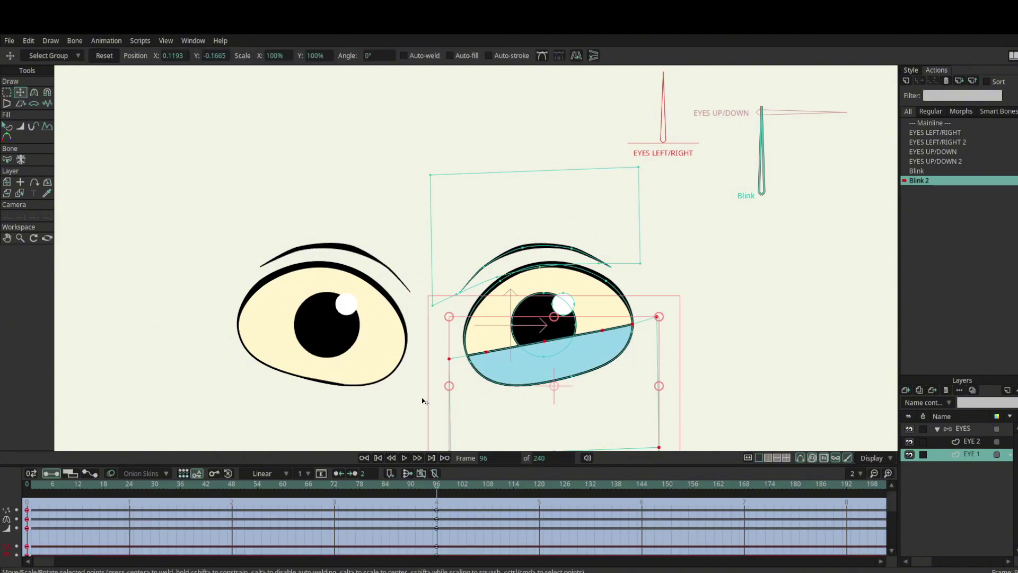
In EYE 2, raise the lower eyelid over the bottom of the pupil and adjust its edge points into a gentle curve
{"action": "left_click_drag", "start_coordinate": [423, 401], "coordinate": [436, 363]}
{"action": "right_click", "coordinate": [379, 330], "text": "alt"}
{"action": "left_click", "coordinate": [373, 384]}
{"action": "left_click_drag", "start_coordinate": [373, 384], "coordinate": [386, 341]}
{"action": "key", "text": "Return"}
{"action": "left_click_drag", "start_coordinate": [339, 304], "coordinate": [338, 310]}
{"action": "left_click_drag", "start_coordinate": [281, 293], "coordinate": [279, 297]}
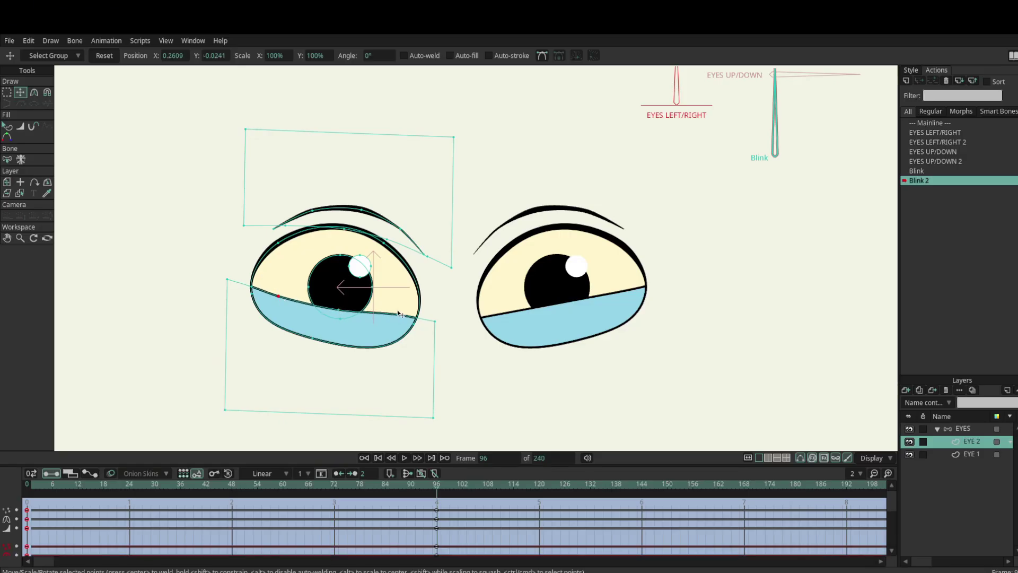
{"action": "left_click_drag", "start_coordinate": [398, 314], "coordinate": [335, 310]}
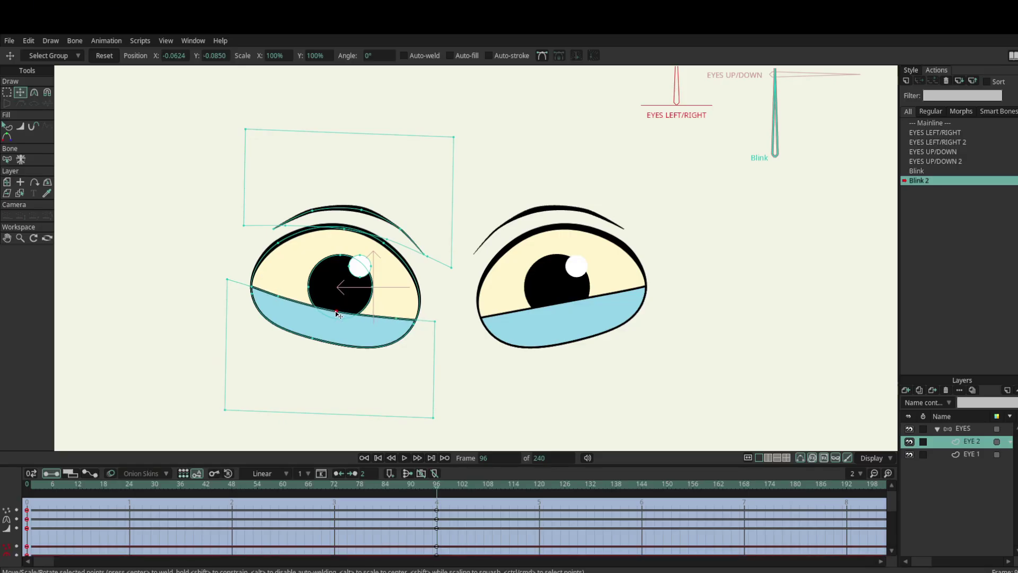
In EYE 1, reposition the points along the raised lower eyelid's edge to refine its curve
{"action": "right_click", "coordinate": [565, 318], "text": "alt"}
{"action": "left_click", "coordinate": [742, 325]}
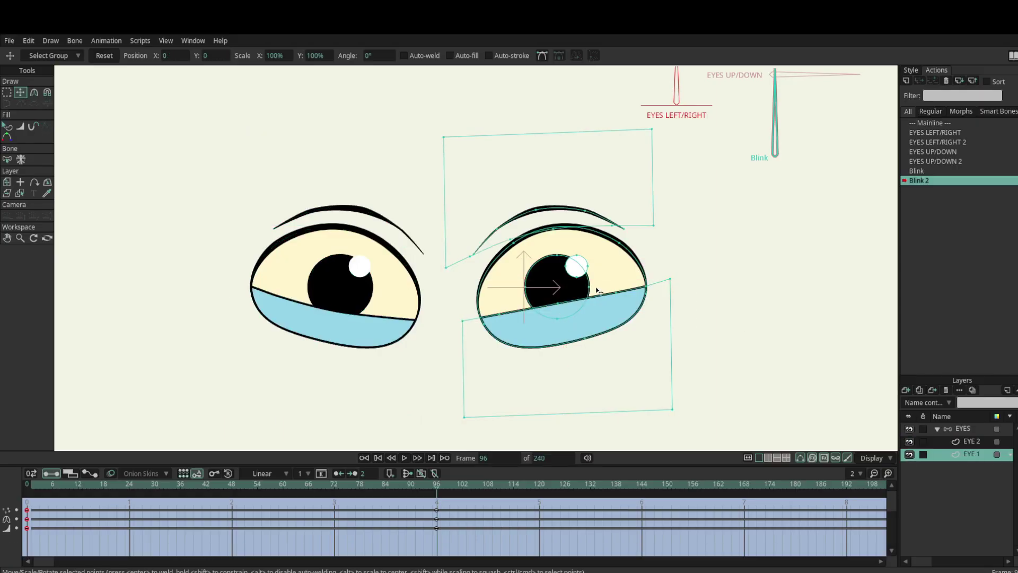
{"action": "left_click_drag", "start_coordinate": [619, 295], "coordinate": [506, 320]}
{"action": "scroll", "coordinate": [734, 359], "scroll_direction": "down", "scroll_amount": 3}
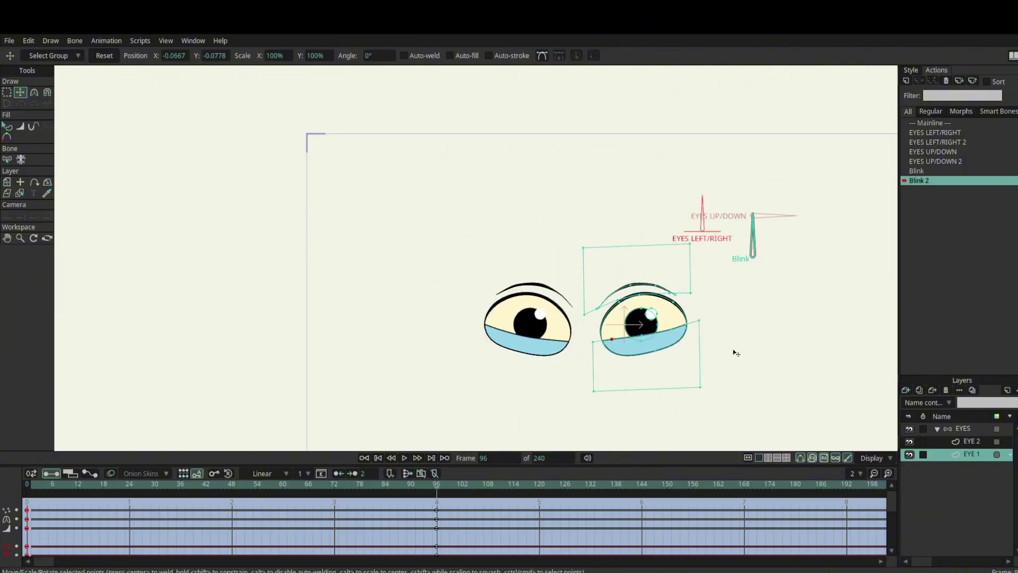
{"action": "scroll", "coordinate": [749, 346], "scroll_direction": "up", "scroll_amount": 2}
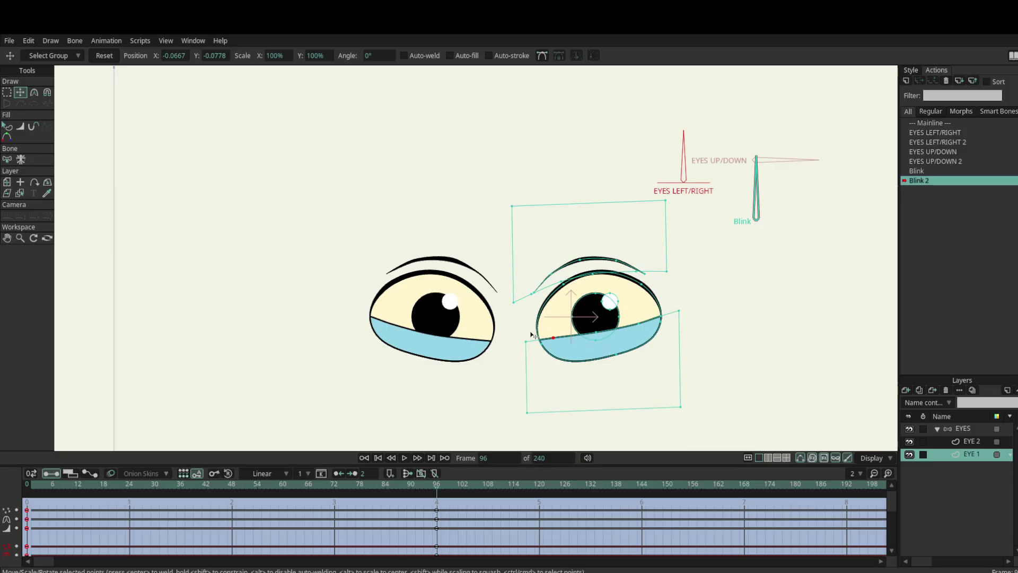
In the Blink 2 action, stretch all the points of EYE 1 and EYE 2 slightly taller
{"action": "left_click", "coordinate": [628, 314]}
{"action": "key", "text": "ctrl+a"}
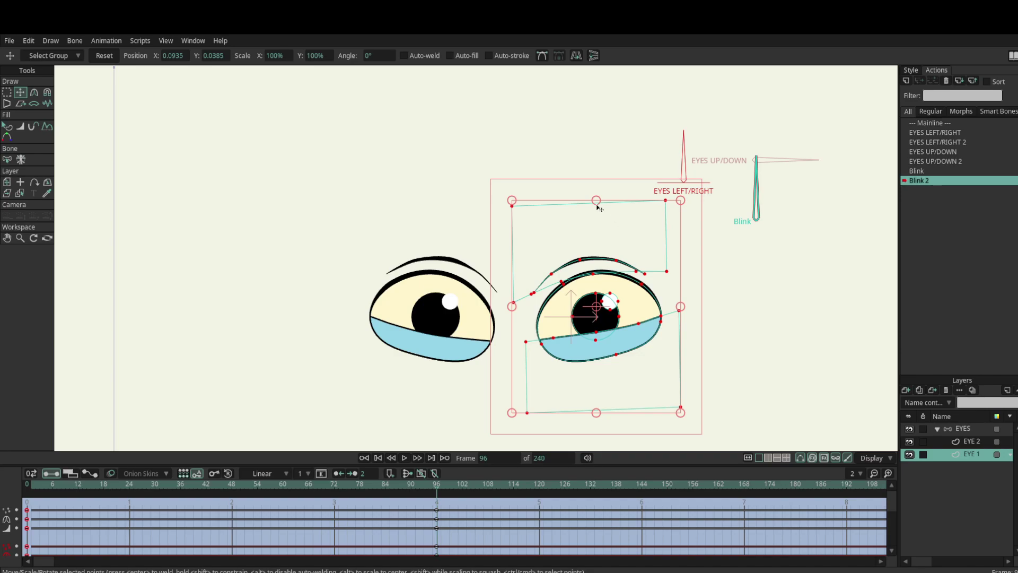
{"action": "left_click_drag", "start_coordinate": [596, 200], "coordinate": [599, 194]}
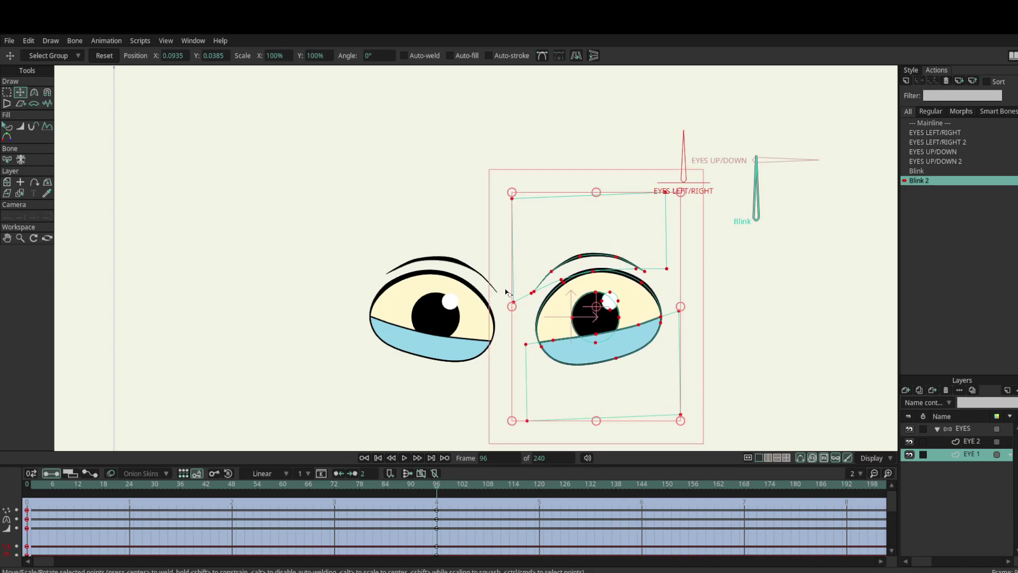
{"action": "right_click", "coordinate": [471, 310], "text": "alt"}
{"action": "key", "text": "ctrl+a"}
{"action": "left_click_drag", "start_coordinate": [438, 202], "coordinate": [443, 192]}
In the Blink action at frame 96, squash the closed shapes of EYE 2 and EYE 1 slightly in height
{"action": "double_click", "coordinate": [939, 122]}
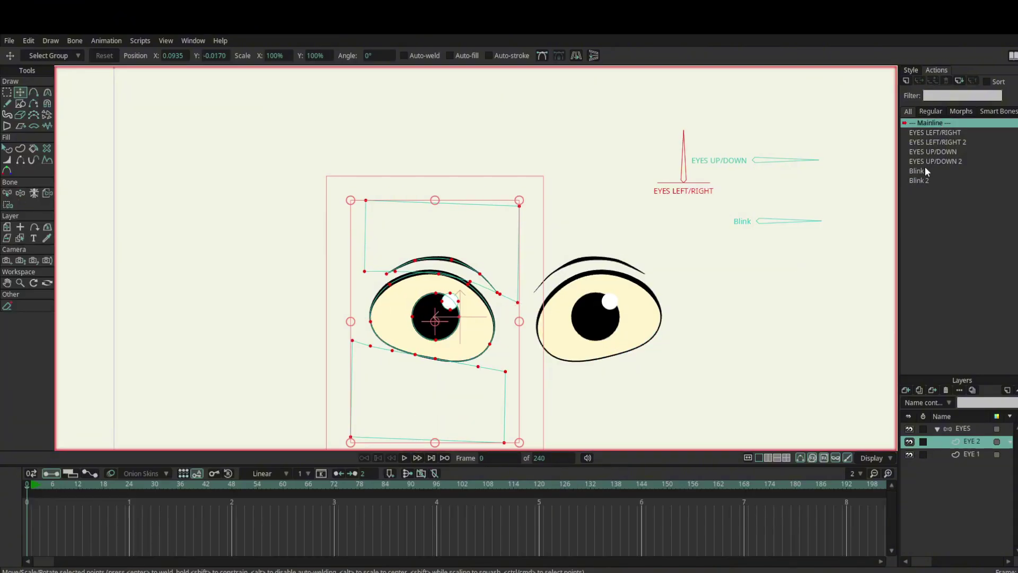
{"action": "double_click", "coordinate": [925, 171]}
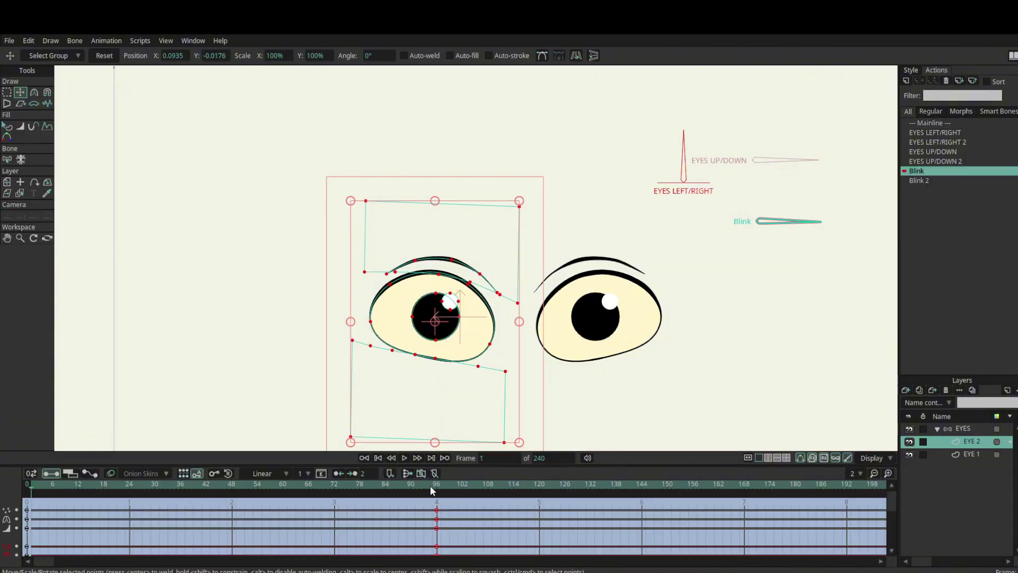
{"action": "left_click", "coordinate": [436, 486]}
{"action": "left_click_drag", "start_coordinate": [433, 256], "coordinate": [435, 264]}
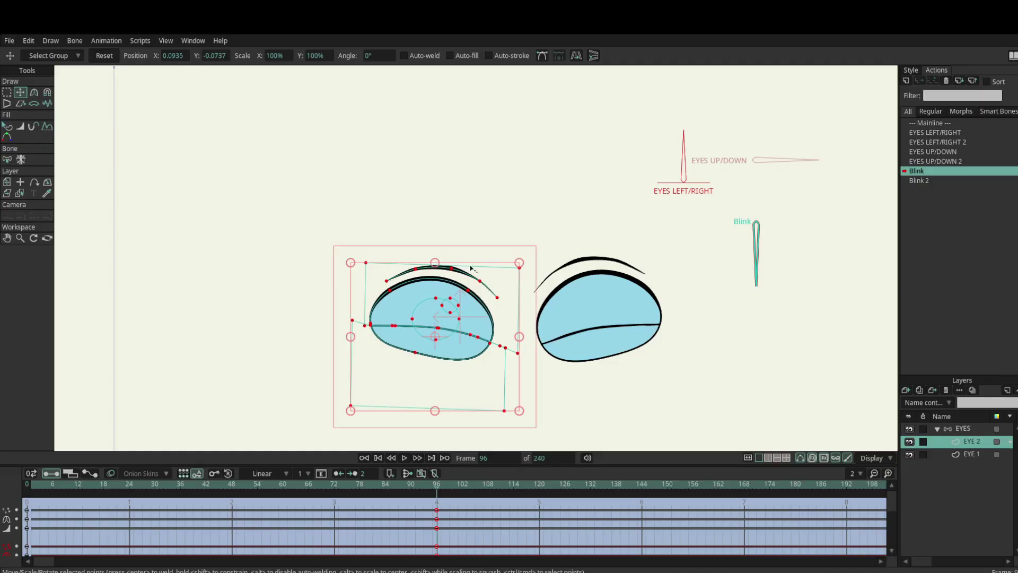
{"action": "right_click", "coordinate": [625, 313], "text": "alt"}
{"action": "left_click_drag", "start_coordinate": [598, 254], "coordinate": [598, 264]}
{"action": "left_click", "coordinate": [773, 353]}
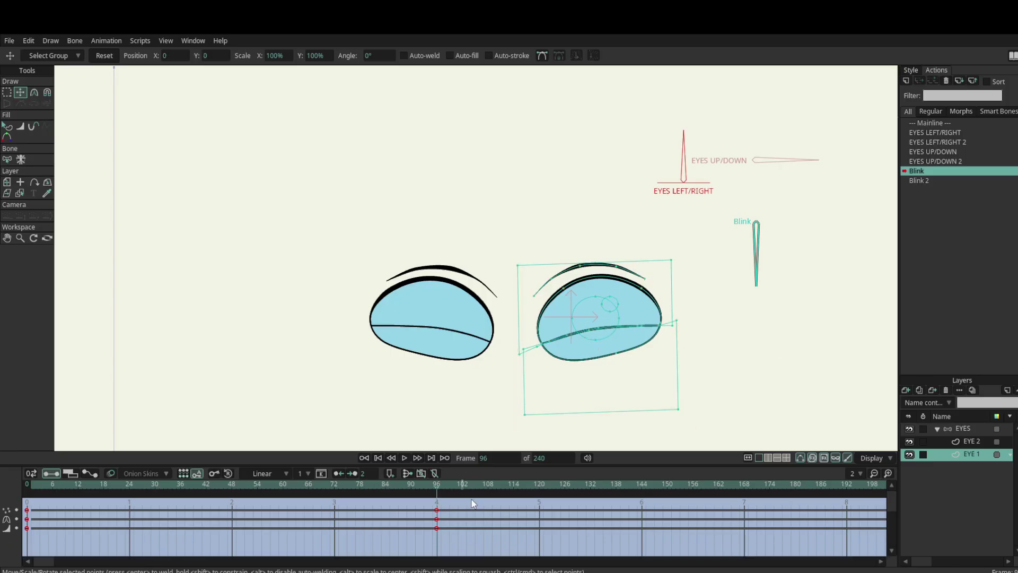
On the Mainline at frame 2, test the Blink, EYES UP/DOWN and EYES LEFT/RIGHT bones of the EYES layer in combination
{"action": "double_click", "coordinate": [929, 123]}
{"action": "left_click", "coordinate": [86, 483]}
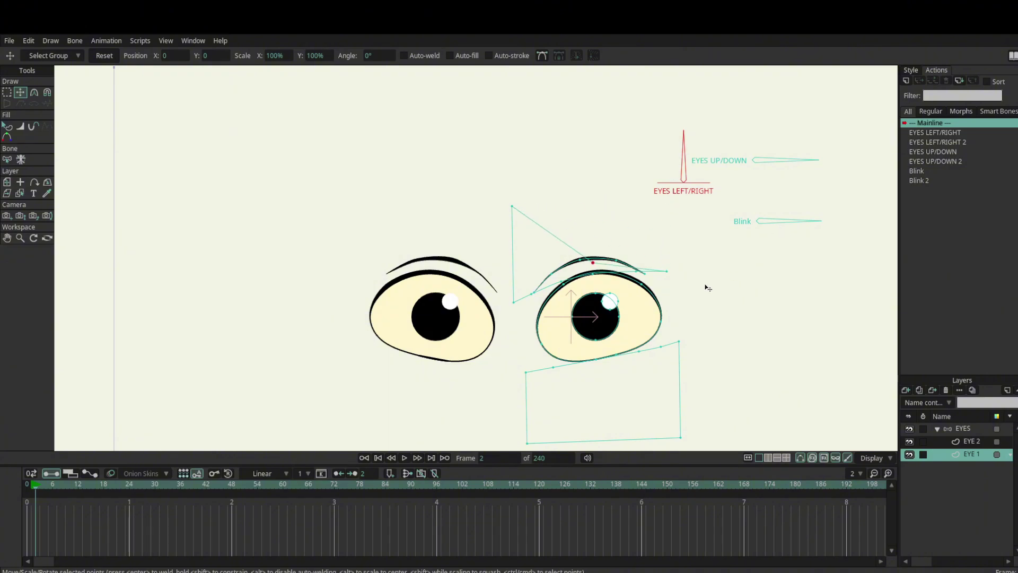
{"action": "left_click", "coordinate": [940, 427]}
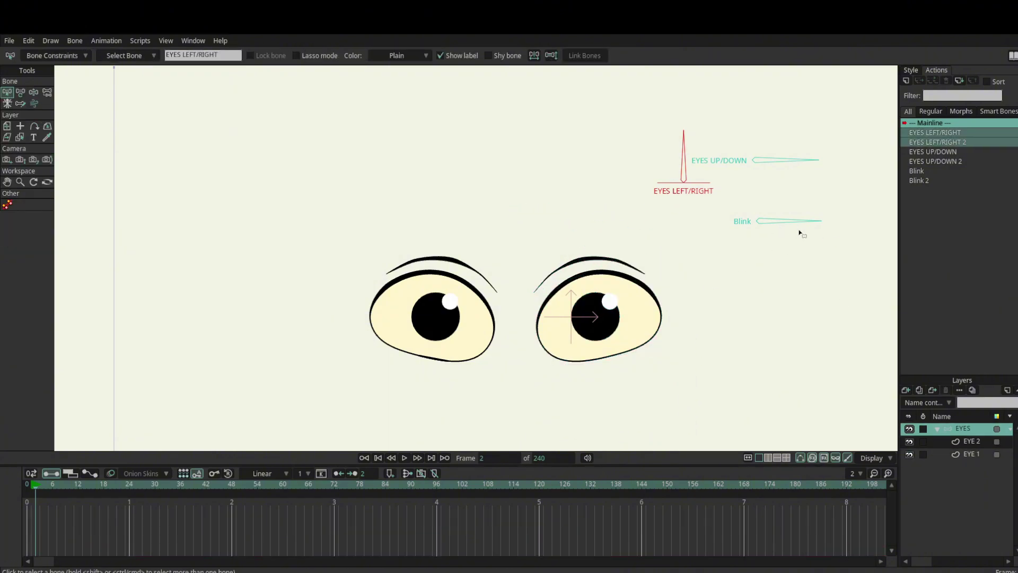
{"action": "left_click_drag", "start_coordinate": [795, 223], "coordinate": [775, 302]}
{"action": "left_click_drag", "start_coordinate": [772, 171], "coordinate": [813, 186]}
{"action": "left_click_drag", "start_coordinate": [687, 153], "coordinate": [657, 158]}
{"action": "left_click", "coordinate": [779, 264]}
{"action": "left_click_drag", "start_coordinate": [778, 264], "coordinate": [754, 301]}
{"action": "left_click_drag", "start_coordinate": [766, 257], "coordinate": [797, 174]}
{"action": "left_click_drag", "start_coordinate": [753, 213], "coordinate": [812, 236]}
{"action": "scroll", "coordinate": [572, 286], "scroll_direction": "down", "scroll_amount": 4}
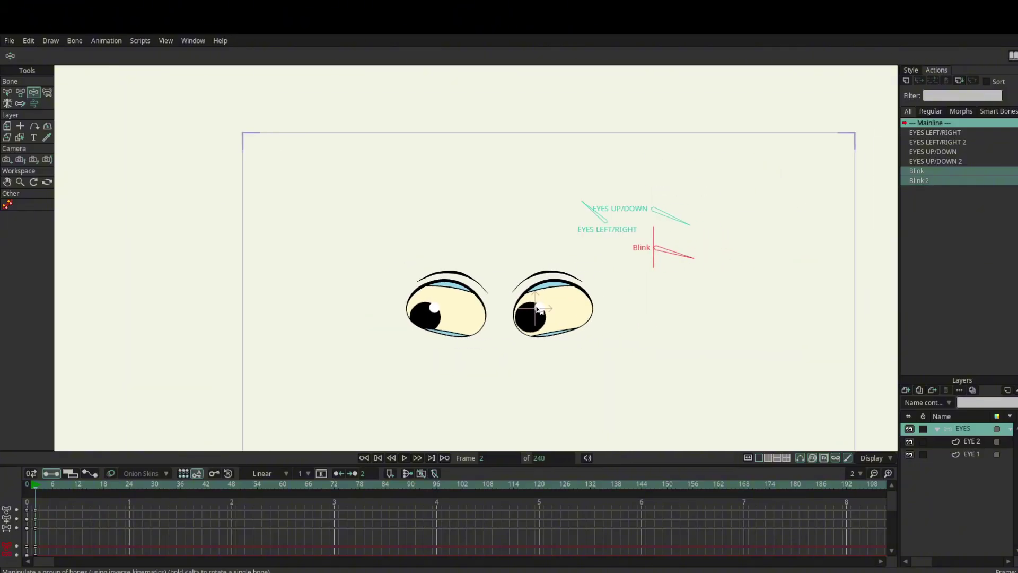
Manipulate the three smart bones again until the eyes are wide open and look straight ahead
{"action": "scroll", "coordinate": [586, 297], "scroll_direction": "up", "scroll_amount": 7}
{"action": "left_click_drag", "start_coordinate": [851, 183], "coordinate": [834, 170]}
{"action": "left_click_drag", "start_coordinate": [854, 119], "coordinate": [862, 100]}
{"action": "left_click_drag", "start_coordinate": [685, 105], "coordinate": [703, 118]}
{"action": "left_click", "coordinate": [871, 171]}
{"action": "left_click_drag", "start_coordinate": [871, 171], "coordinate": [866, 177]}
{"action": "left_click_drag", "start_coordinate": [730, 320], "coordinate": [732, 301]}
{"action": "scroll", "coordinate": [662, 318], "scroll_direction": "up", "scroll_amount": 1}
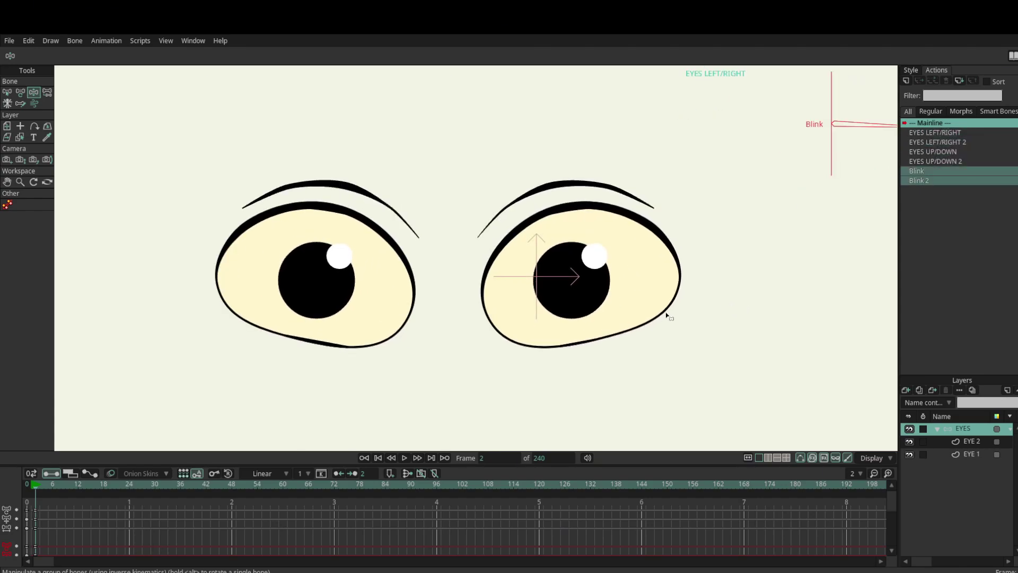